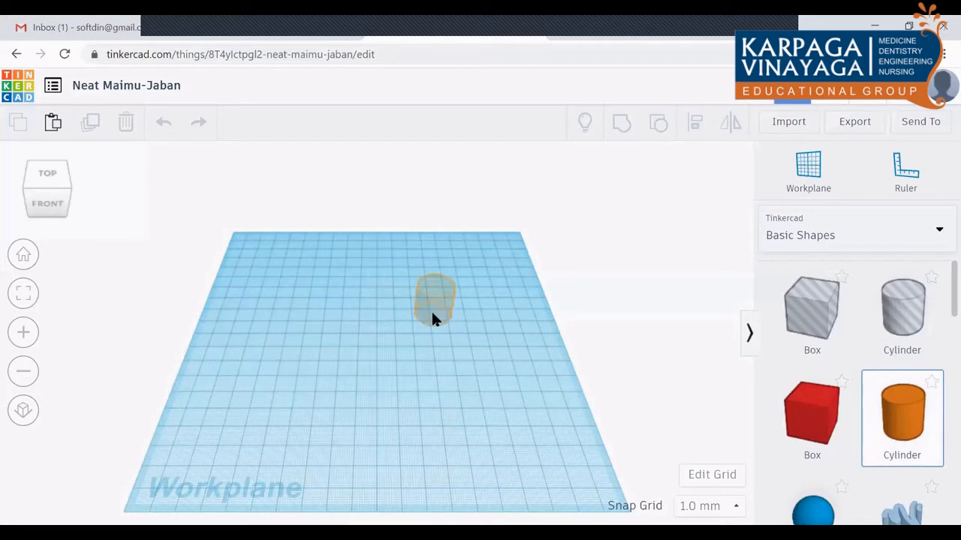
Step: Place a solid cylinder on the workplane and move it near the middle of the grid
left_click(468, 344)
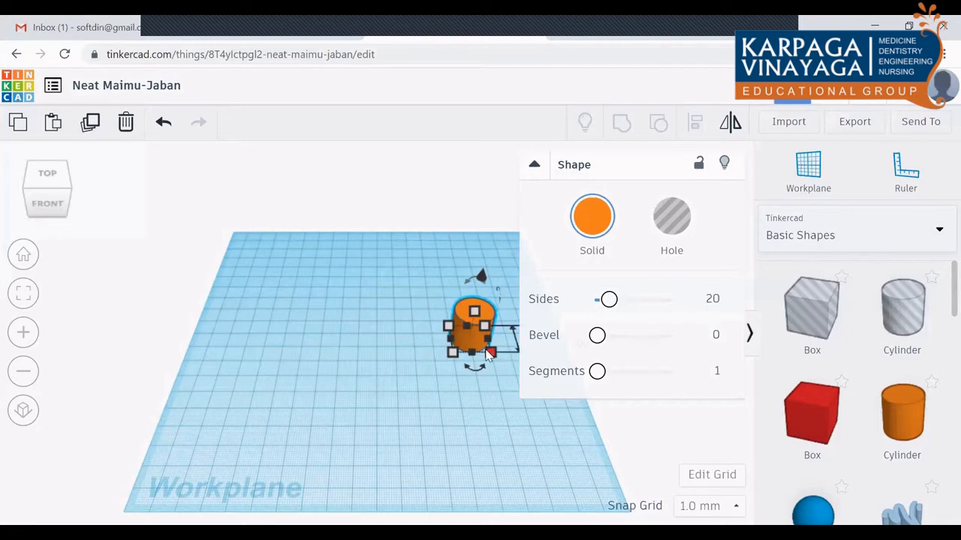
mouse_move(493, 357)
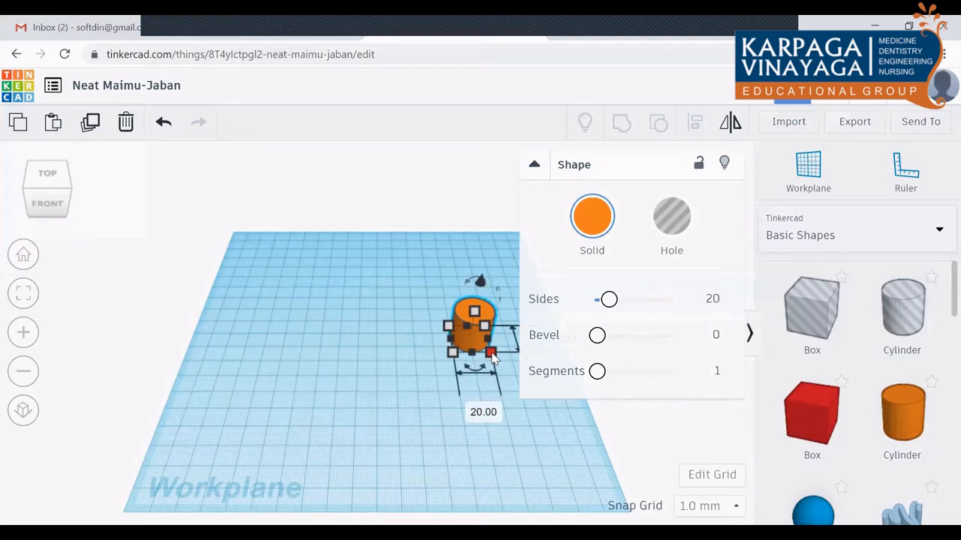
scroll(508, 459, "up", 1)
scroll(508, 458, "up", 1)
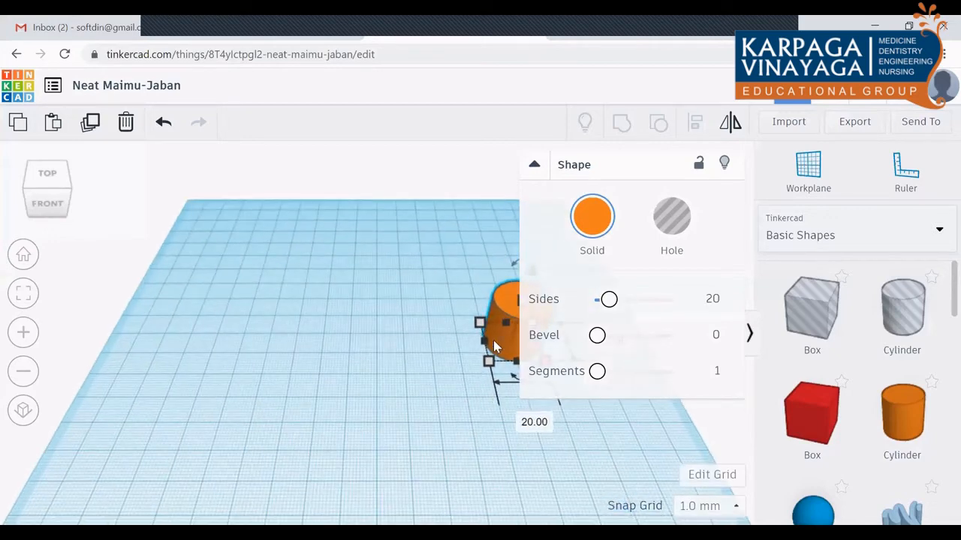
left_click_drag(493, 340, 371, 323)
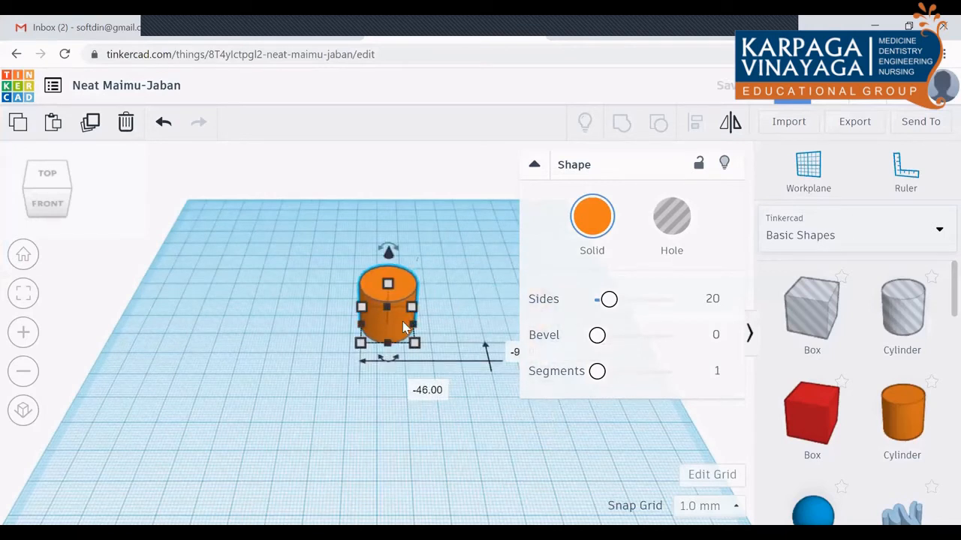
Step: Flatten the cylinder into a disc by setting its height to 5 mm
left_click_drag(388, 285, 391, 318)
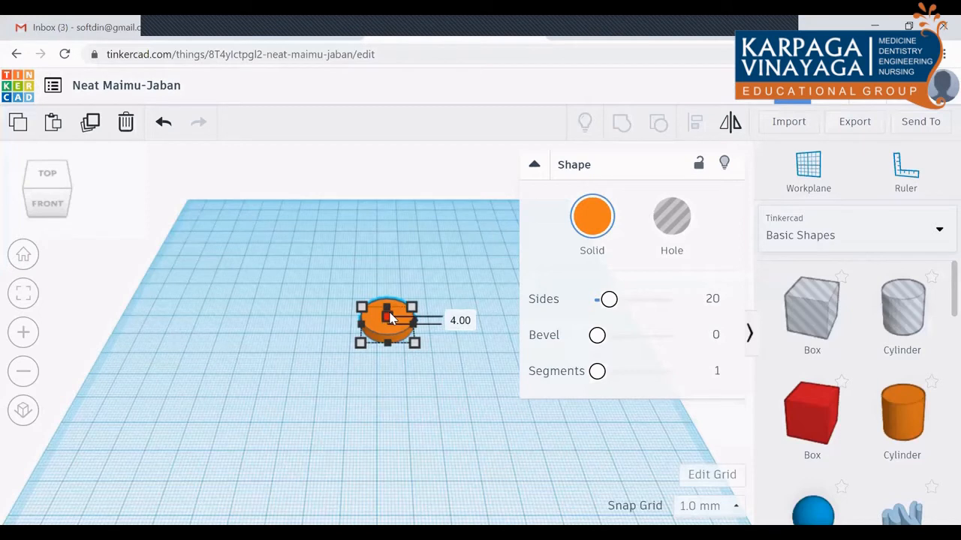
mouse_move(390, 317)
left_mouse_down()
mouse_move(391, 301)
mouse_move(393, 315)
left_mouse_up()
left_click(461, 318)
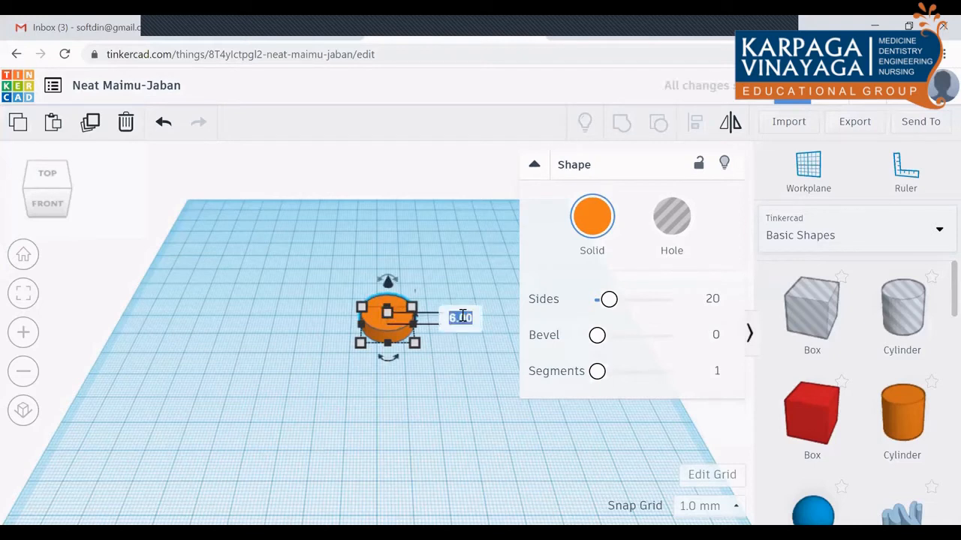
type("5")
key("Return")
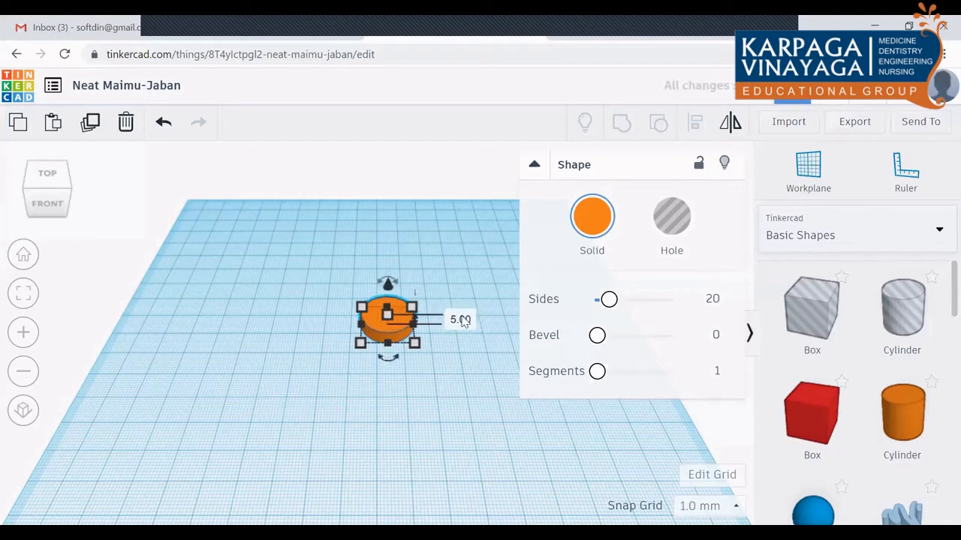
left_click(481, 371)
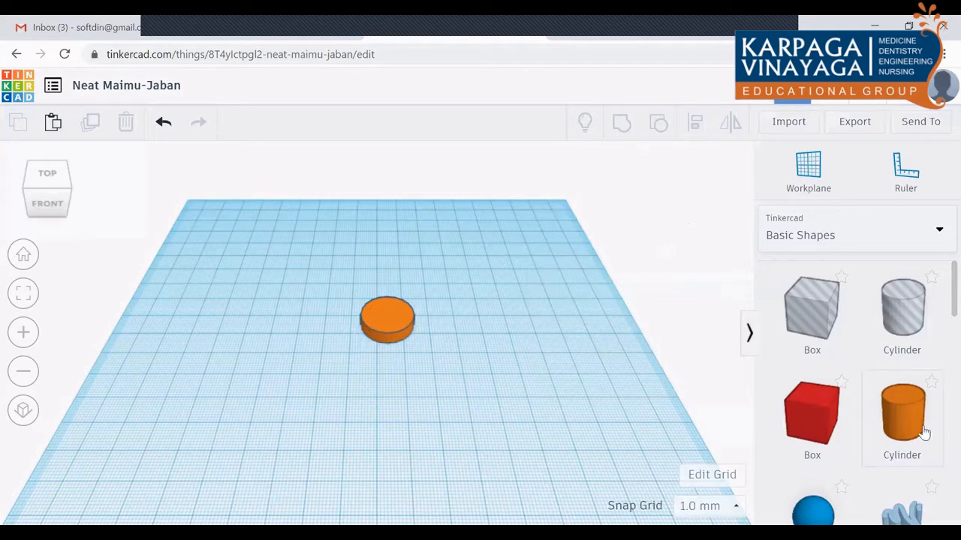
Step: Add a second cylinder in front of the flat disc and turn it into a hole
left_click_drag(911, 425, 337, 441)
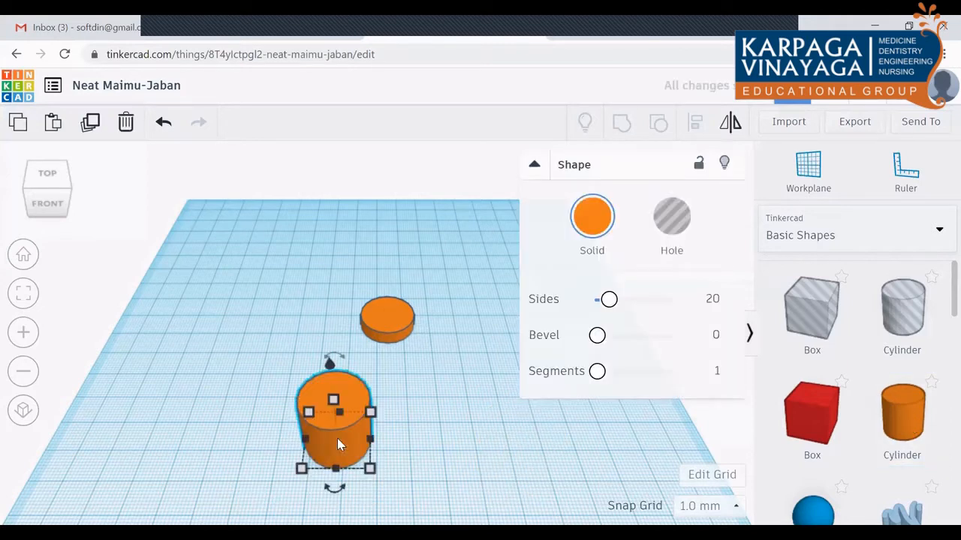
left_click(400, 334)
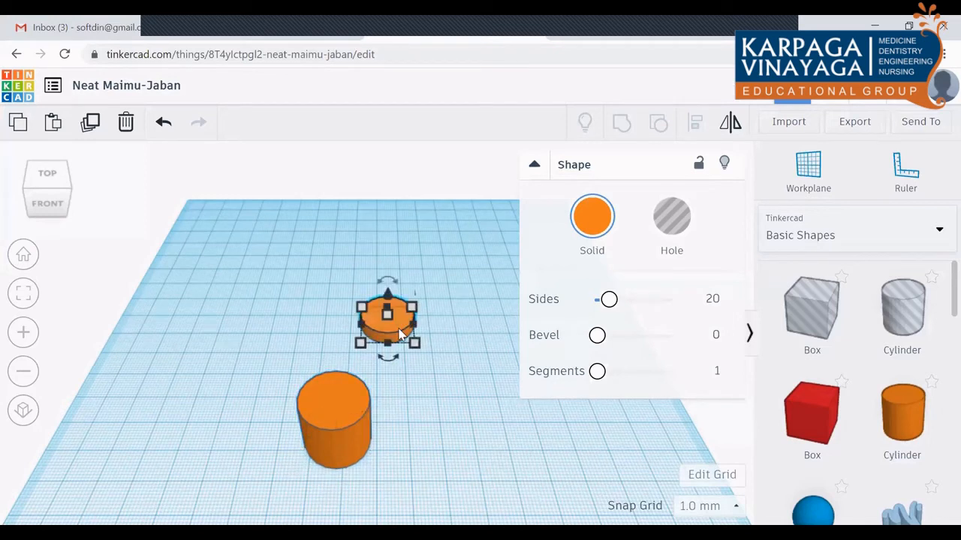
left_click(337, 436)
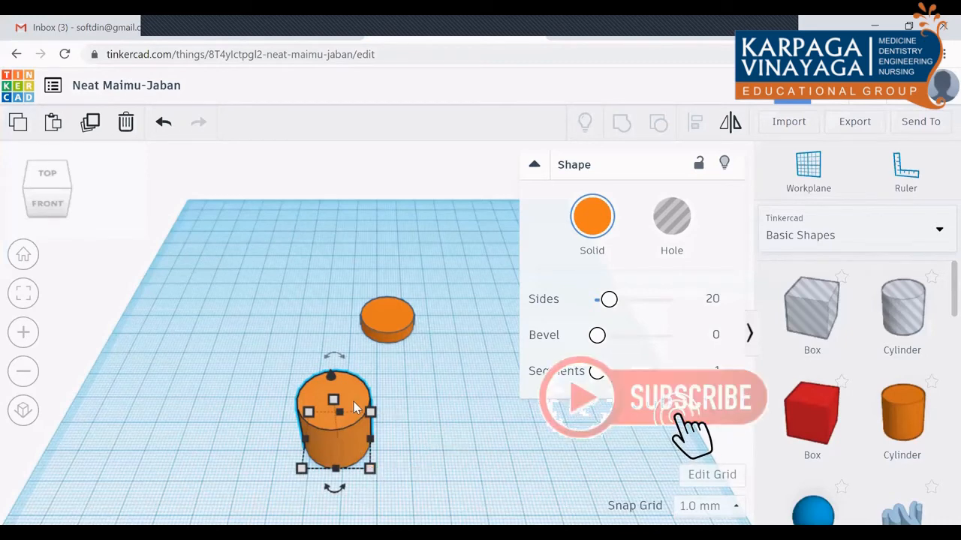
left_click(671, 222)
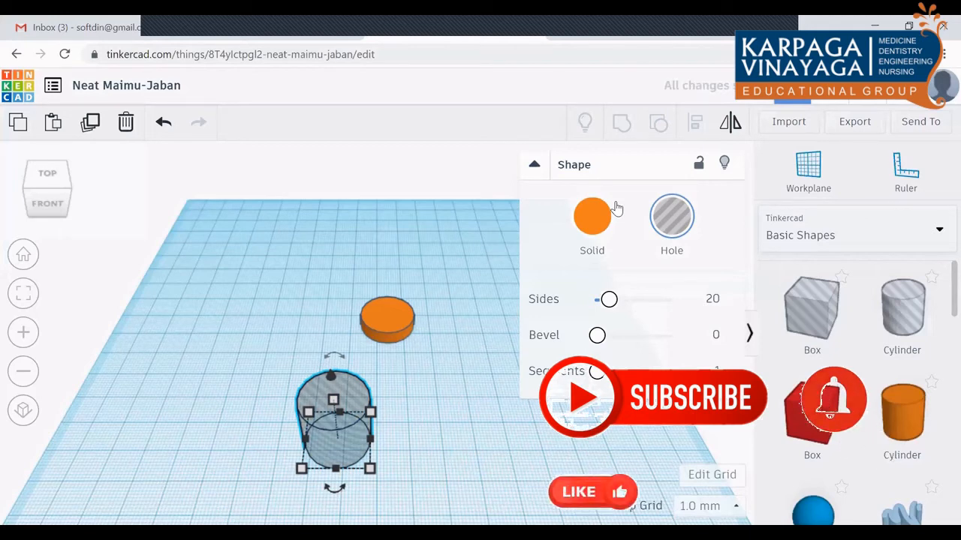
left_click(476, 405)
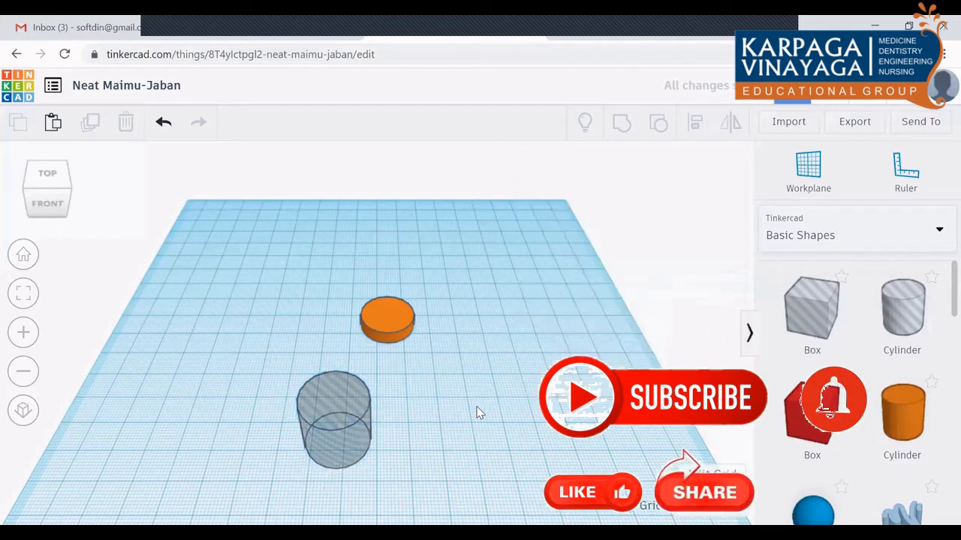
Step: Select the hole cylinder and the disc together and align their centres along both horizontal axes
left_click(352, 424)
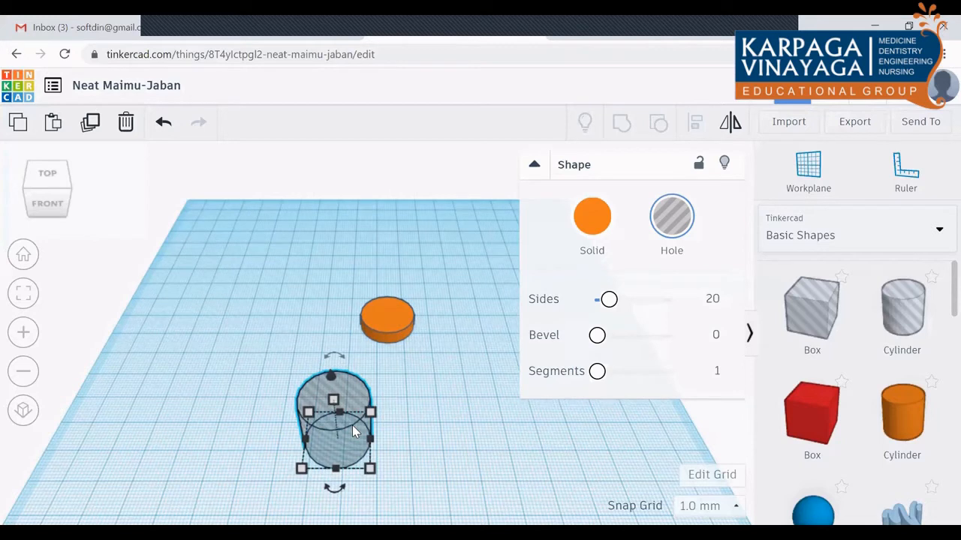
left_click(397, 321, "shift")
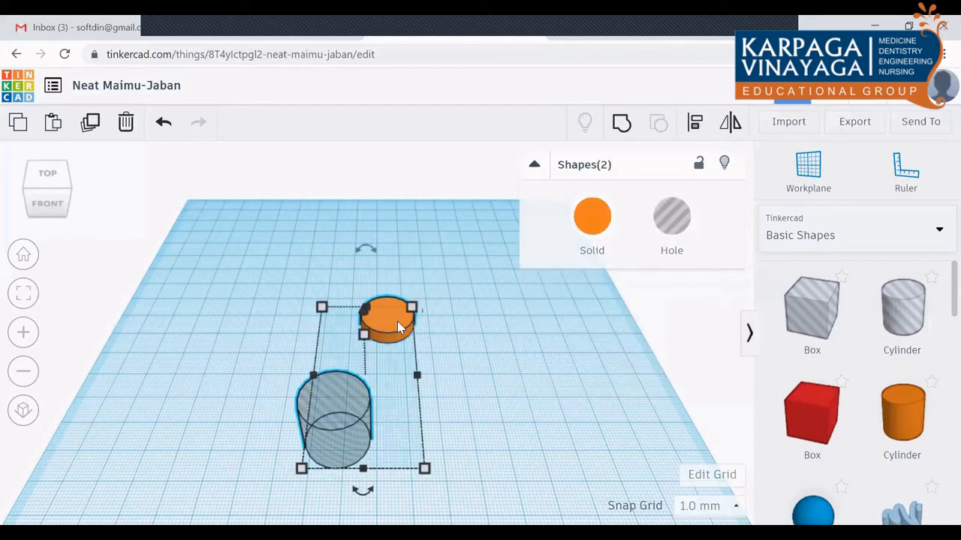
left_click(694, 122)
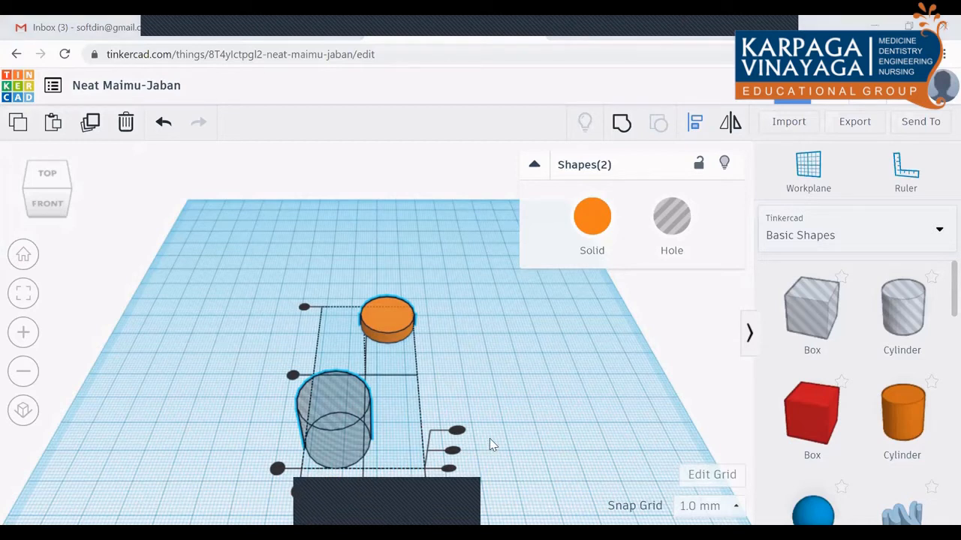
left_click(361, 491)
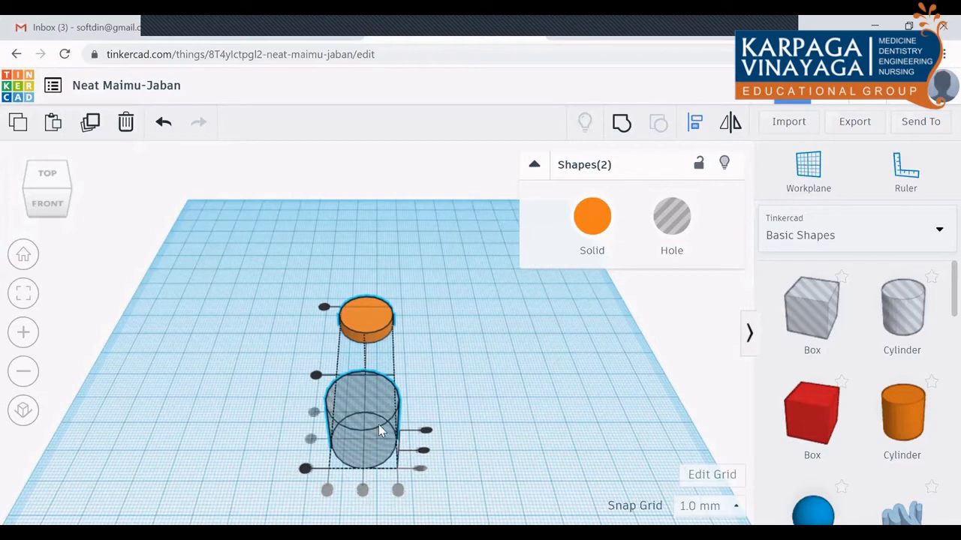
left_click(314, 376)
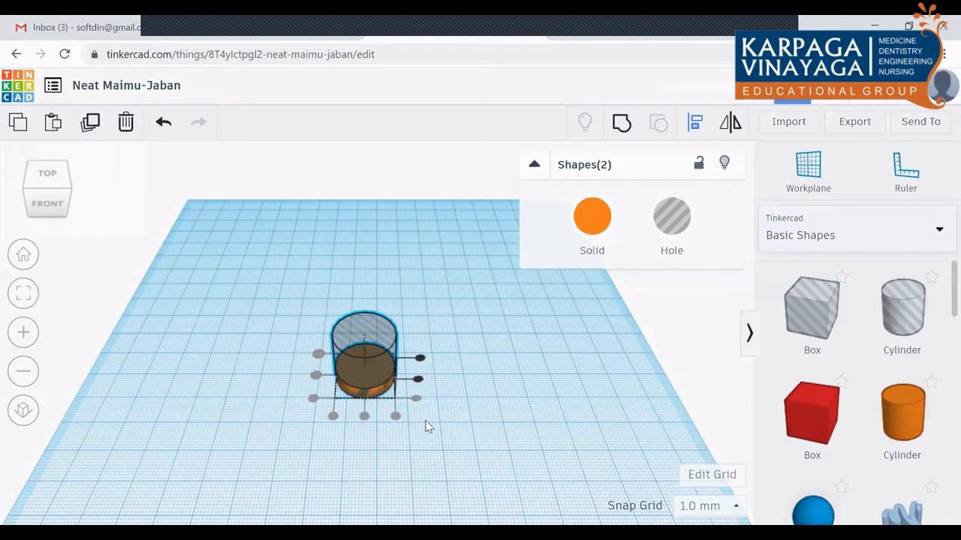
Step: Group the aligned disc and hole cylinder to cut the hole out of the disc
left_click_drag(295, 260, 479, 453)
left_click(621, 127)
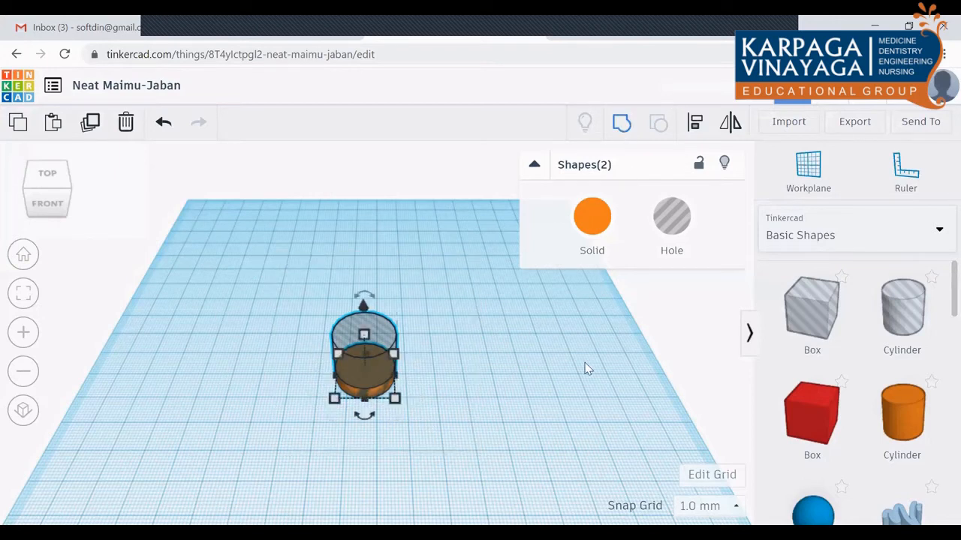
left_click(523, 370)
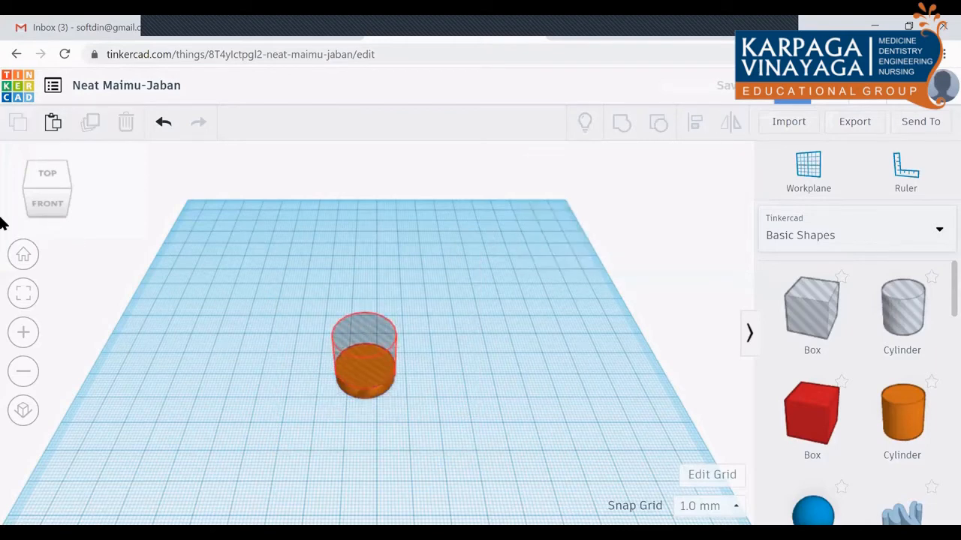
Step: Undo the grouping, alignment and hole conversion of the two cylinders
left_click(43, 197)
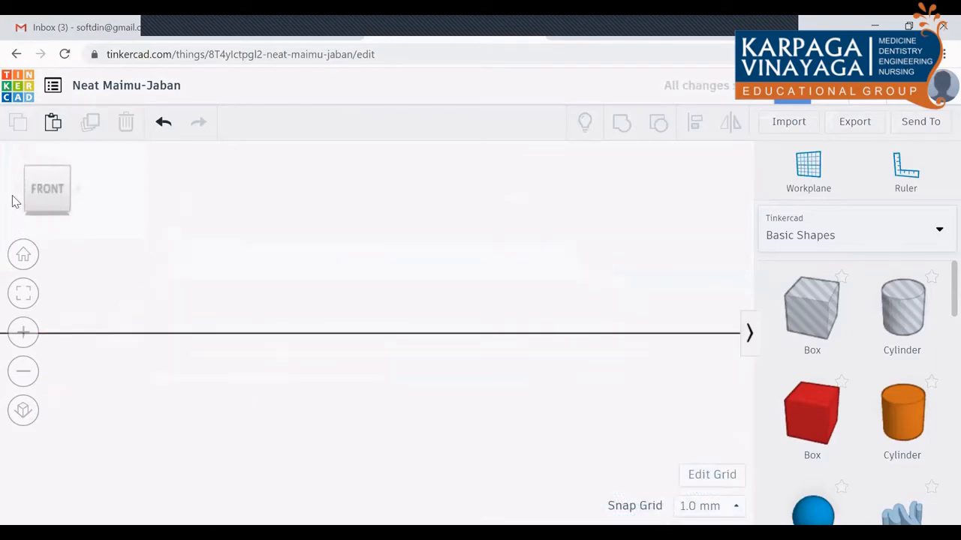
left_click(48, 201)
mouse_move(50, 199)
left_mouse_down()
mouse_move(51, 215)
mouse_move(44, 213)
mouse_move(63, 211)
left_mouse_up()
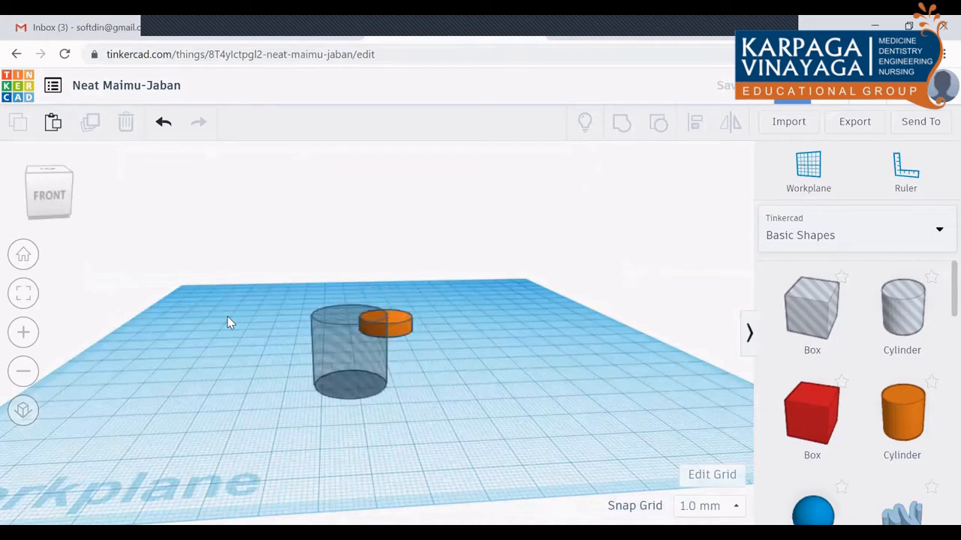
left_click(348, 357)
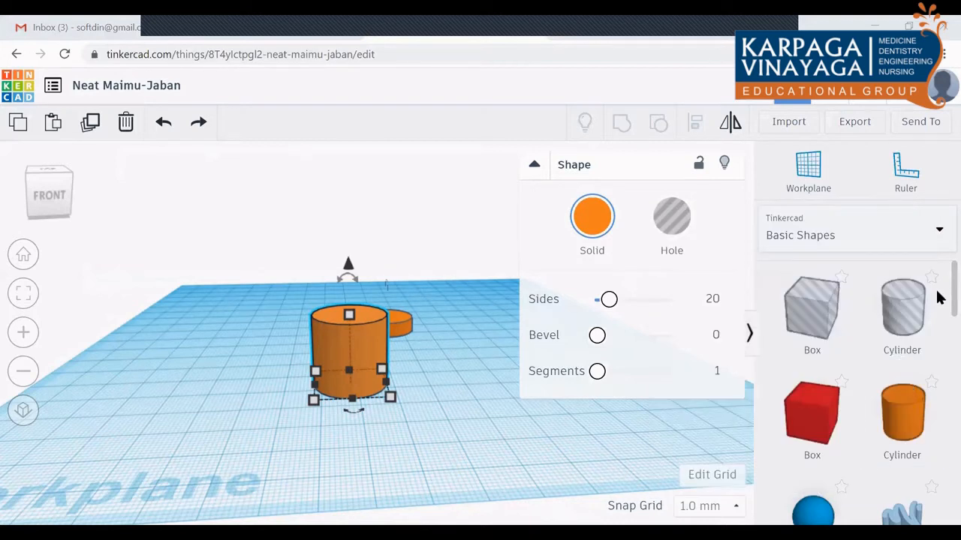
scroll(937, 315, "down", 7)
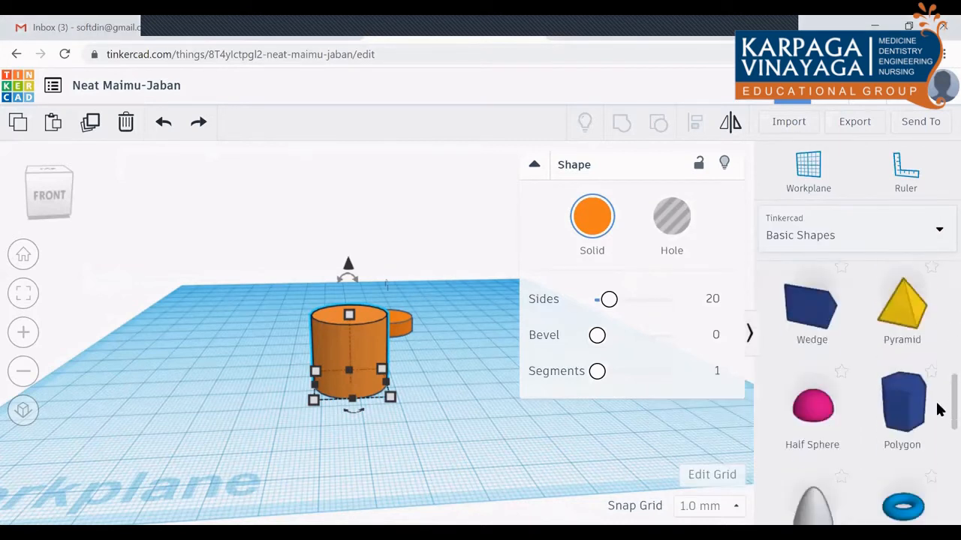
scroll(937, 409, "down", 5)
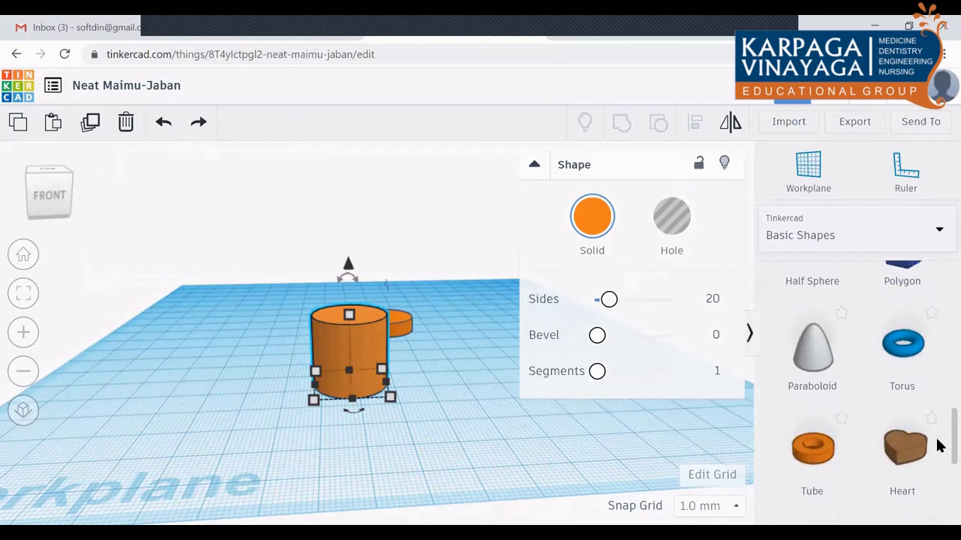
scroll(938, 445, "down", 2)
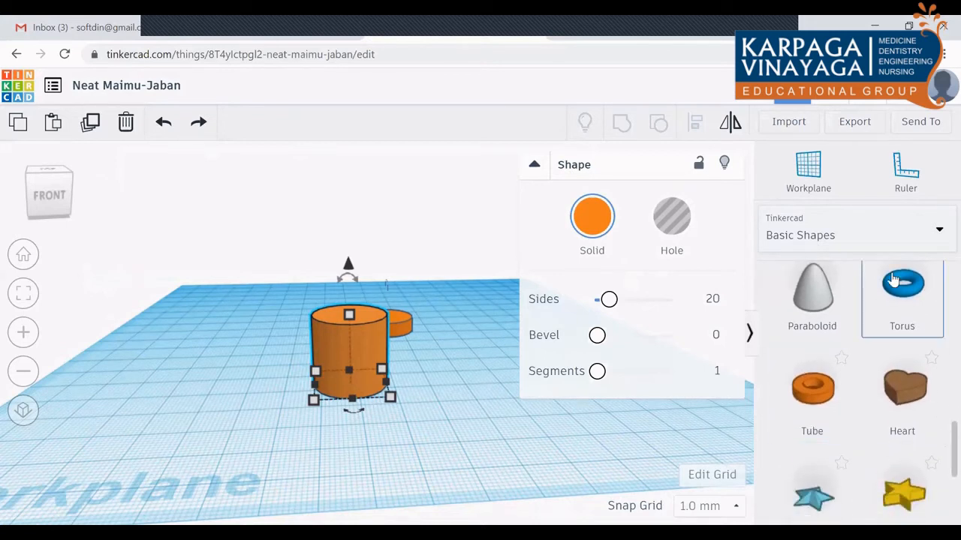
left_click(665, 444)
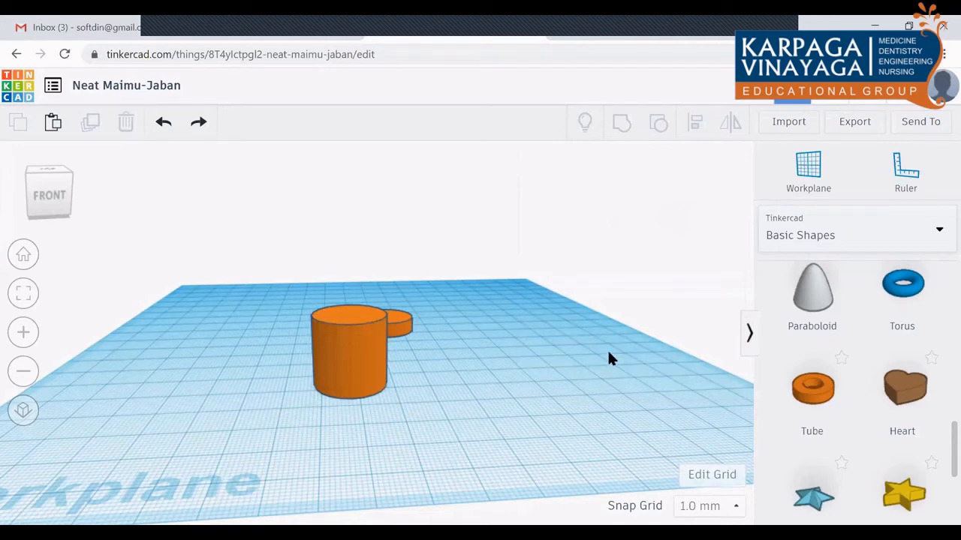
Step: Shrink the tall front cylinder's base to 17 mm by 17 mm
scroll(609, 354, "up", 3)
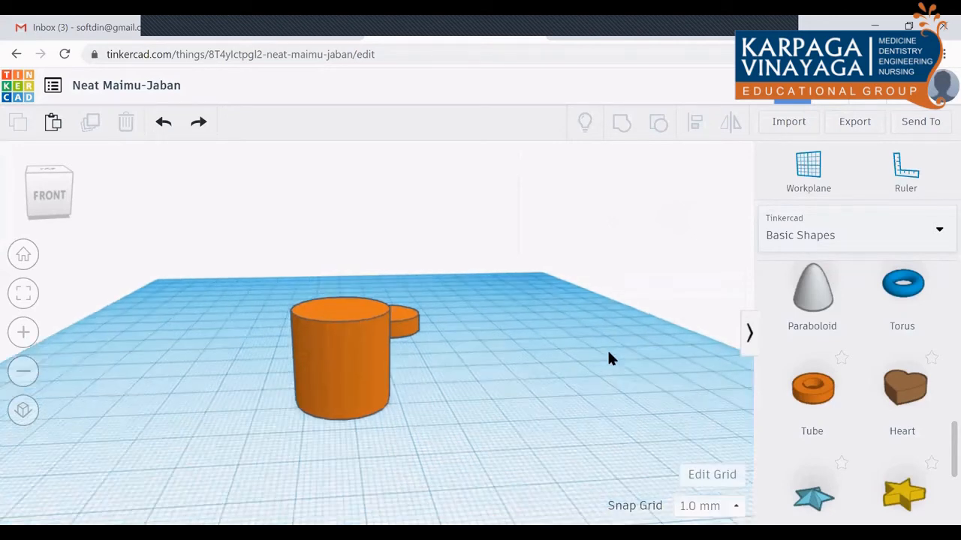
left_click(345, 353)
left_click(415, 325)
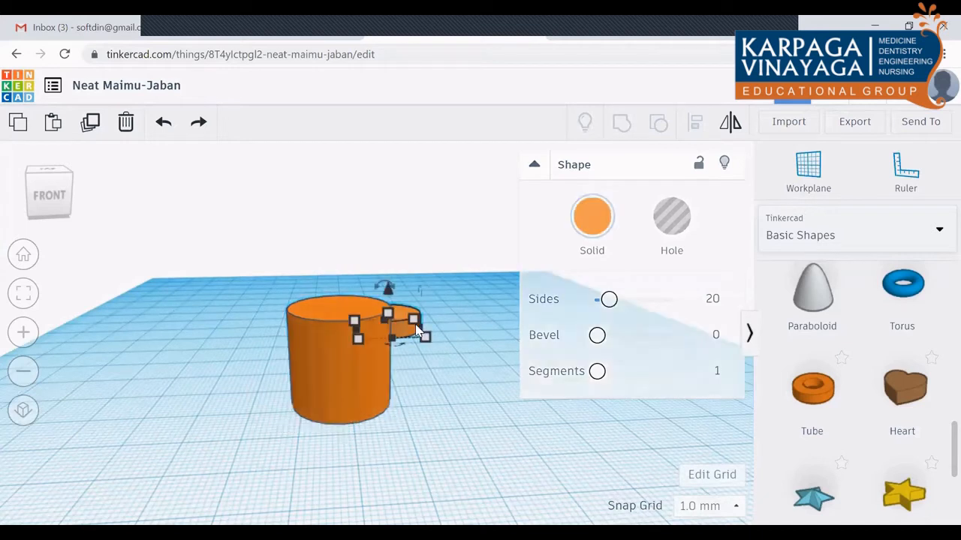
left_click(361, 387)
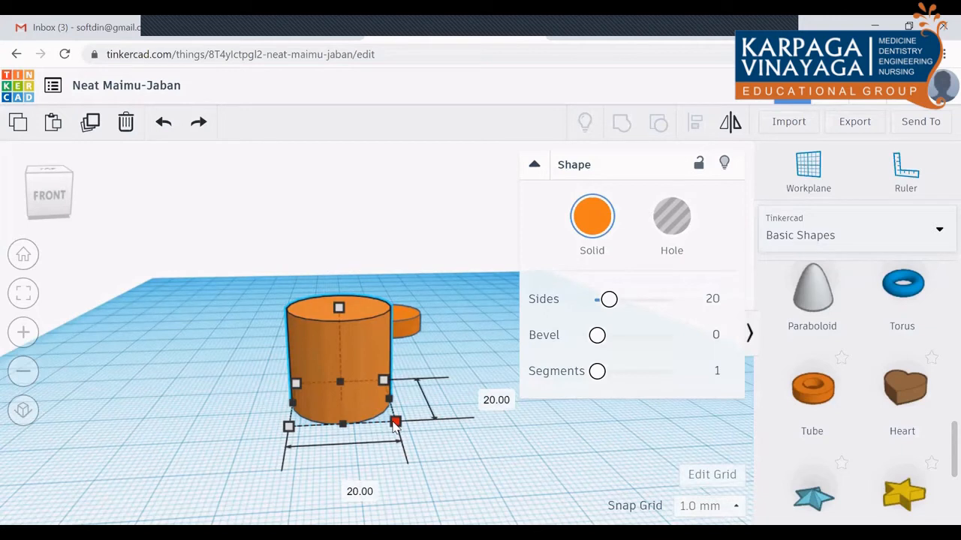
left_click_drag(393, 422, 382, 408)
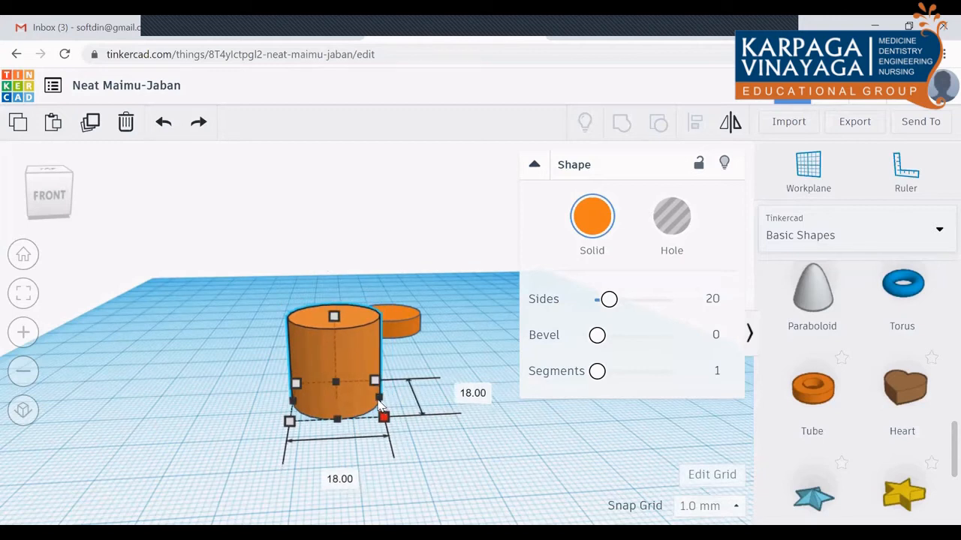
left_click_drag(380, 405, 375, 403)
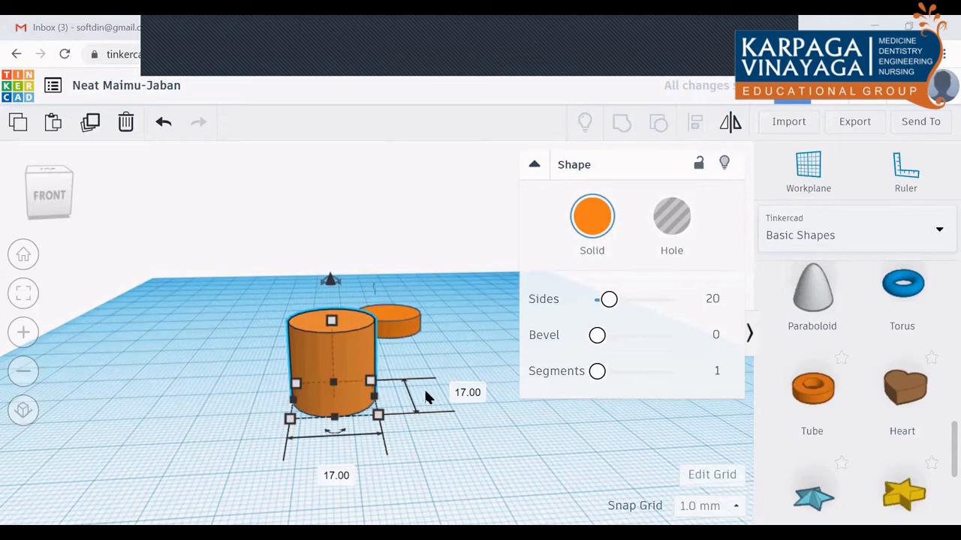
Step: Turn the tall front cylinder into a hole, leaving the flat disc solid
left_click(394, 318)
left_click(358, 388)
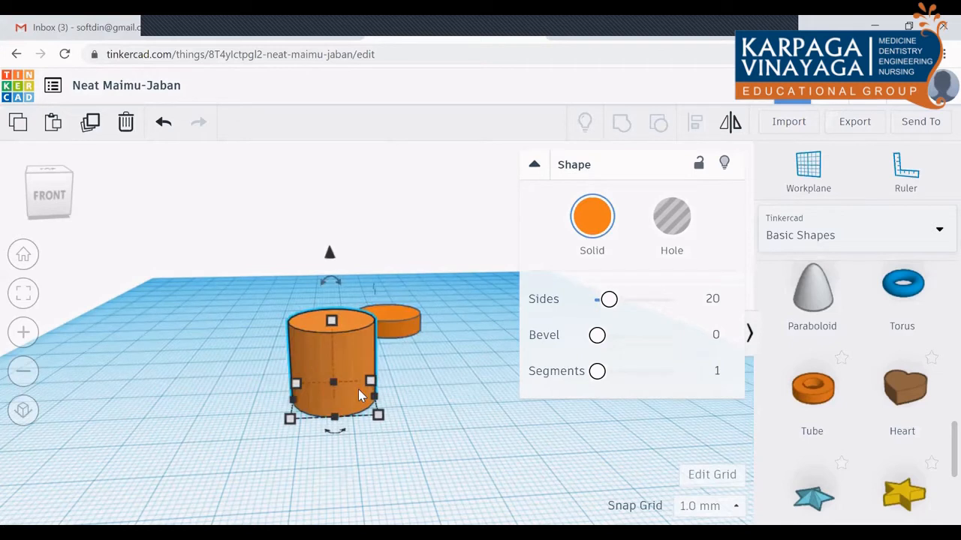
left_click(685, 233)
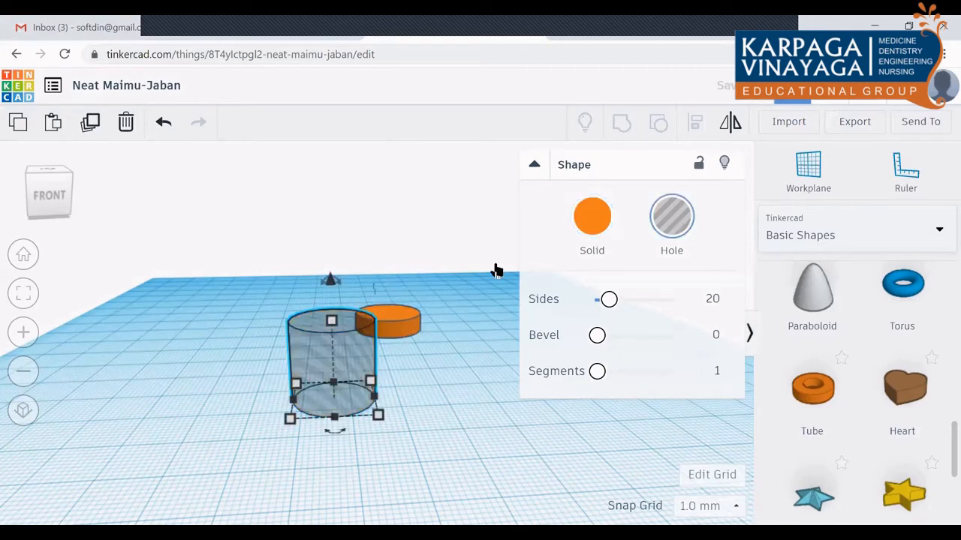
left_click(361, 367)
left_click(402, 318)
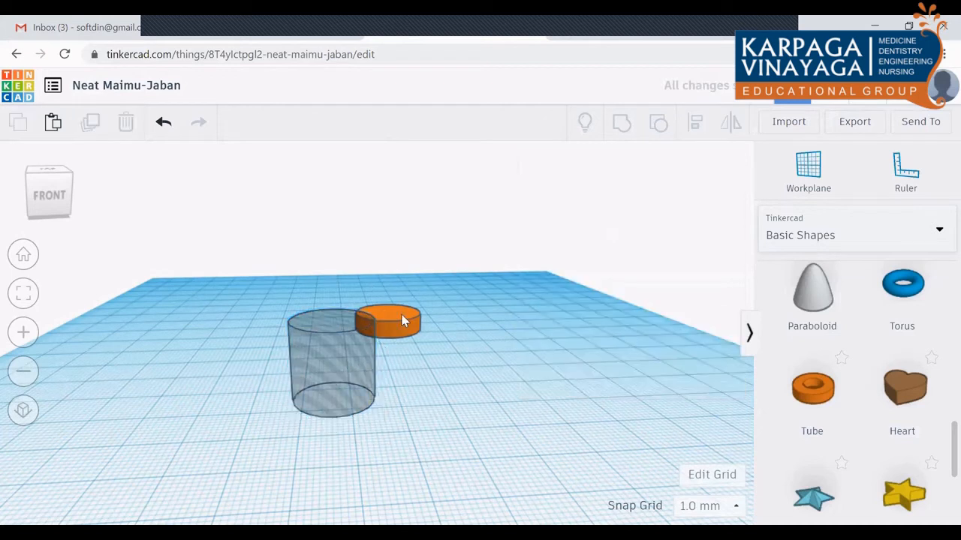
Step: Centre the hole cylinder and the flat disc on each other in both horizontal directions, and group them to cut out the ring
left_click(360, 368, "shift")
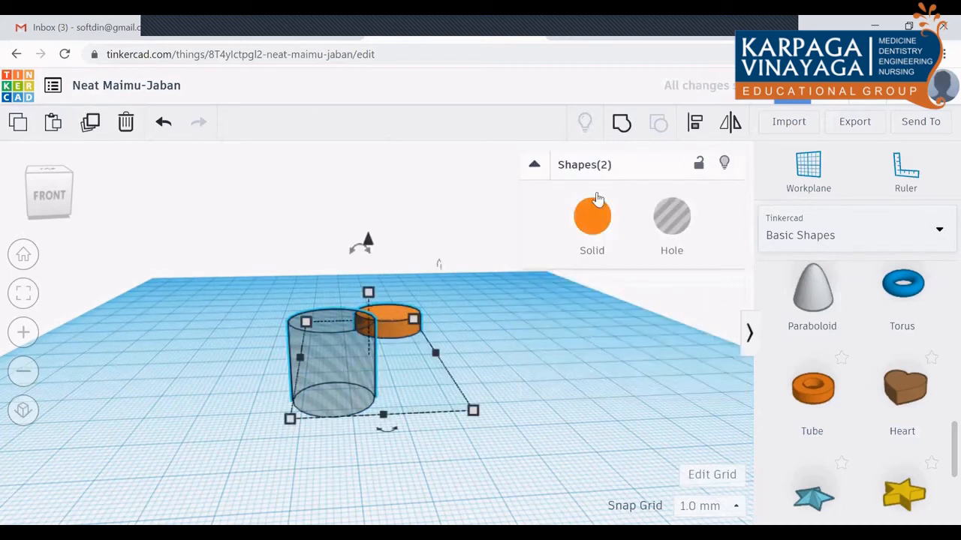
left_click(696, 125)
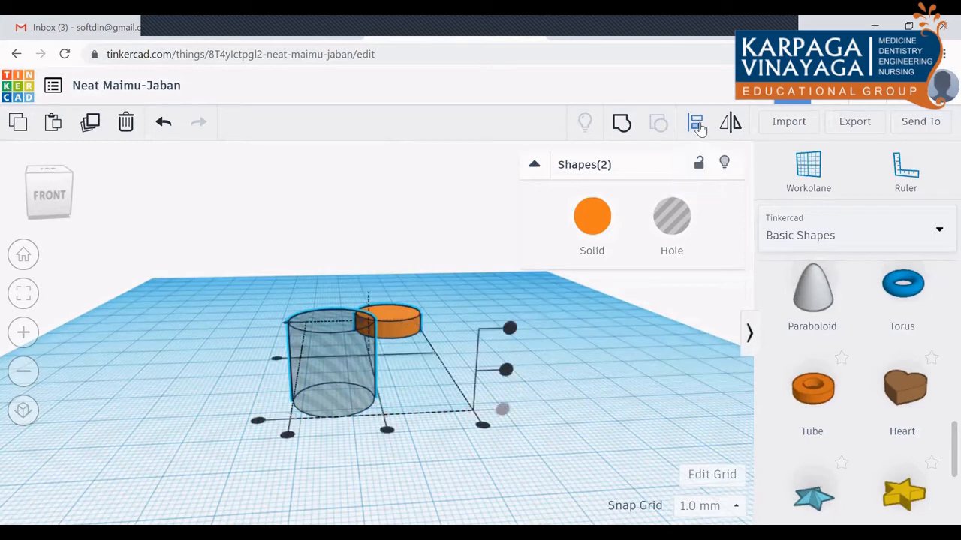
left_click(386, 431)
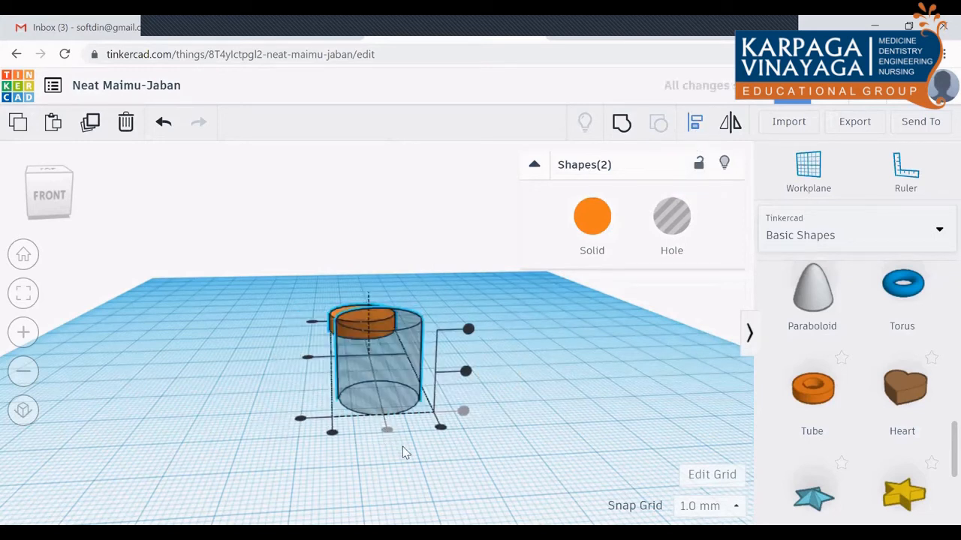
left_click(307, 361)
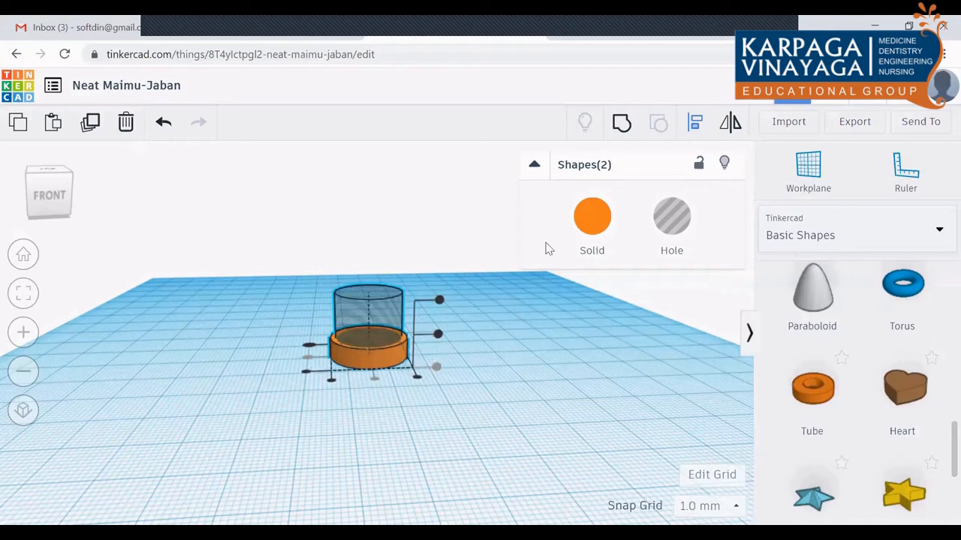
left_click(622, 122)
left_click(539, 453)
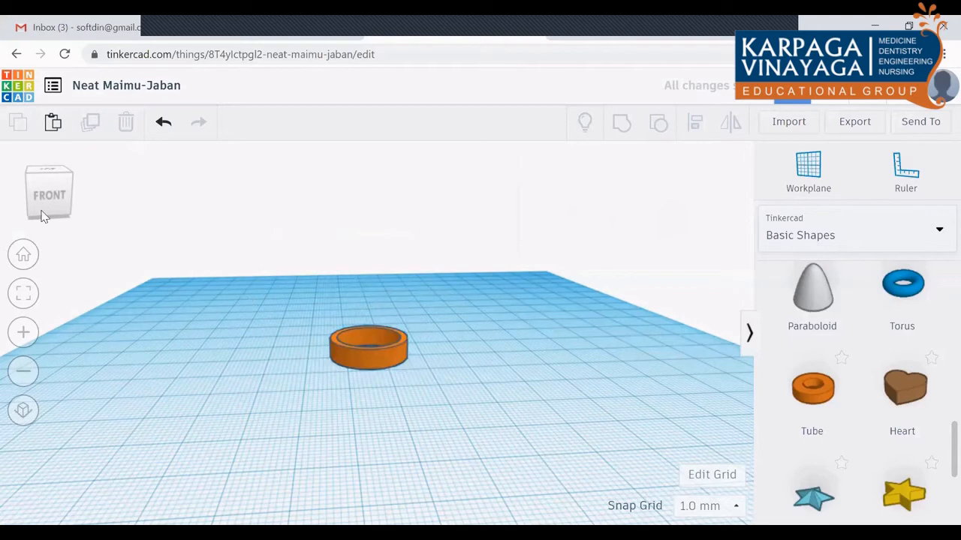
Step: Move the ring to the back right area of the workplane
mouse_move(41, 211)
left_mouse_down()
mouse_move(57, 202)
mouse_move(45, 192)
mouse_move(42, 207)
left_mouse_up()
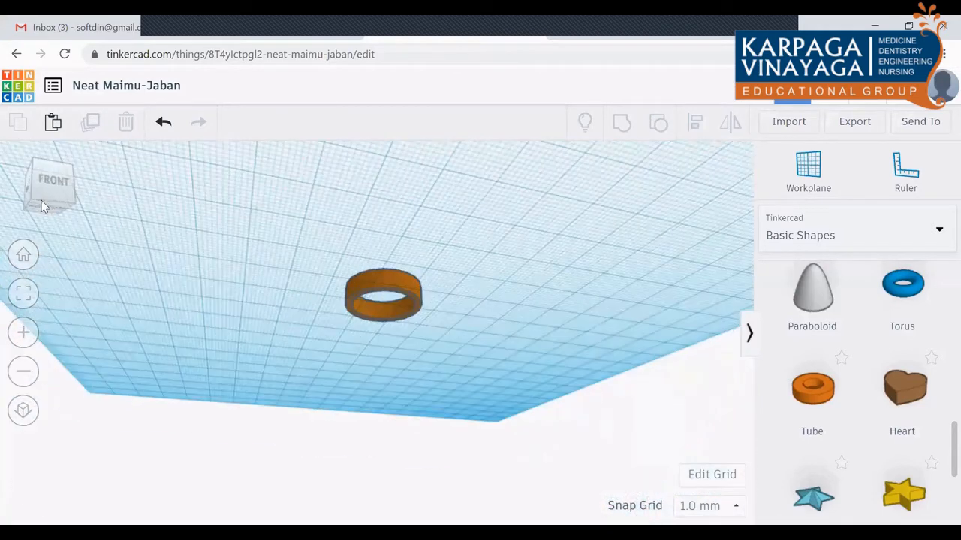
left_click(43, 207)
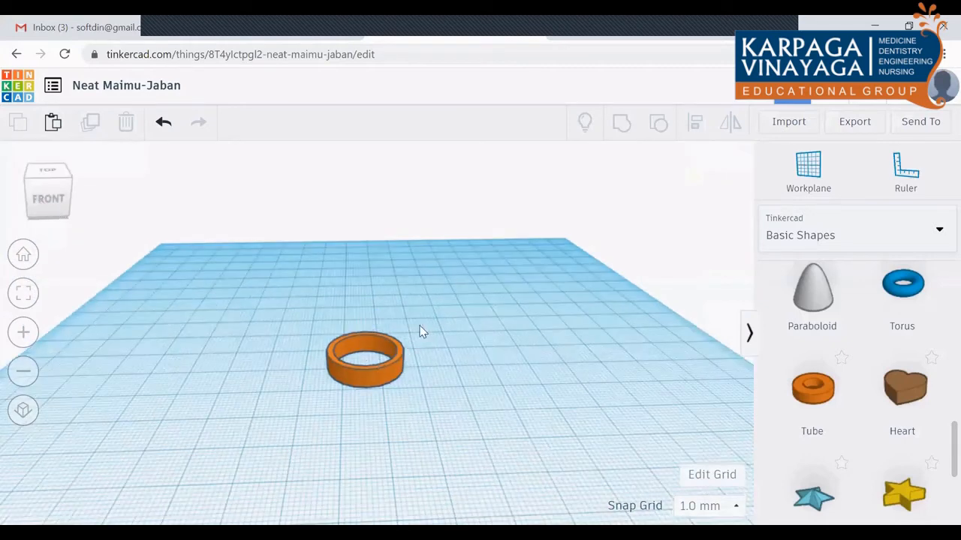
left_click_drag(403, 349, 515, 272)
left_click(611, 386)
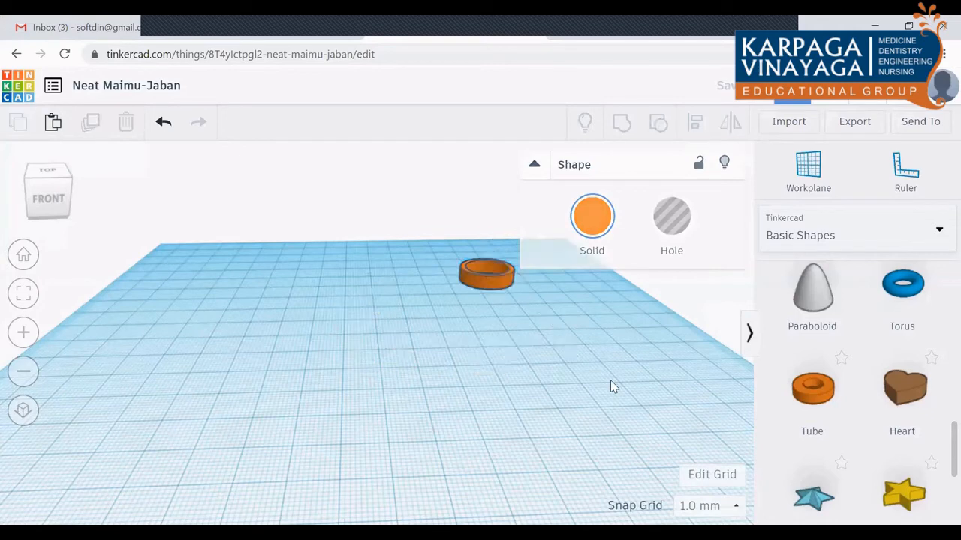
Step: Place a solid box at the front left of the workplane and stretch it sideways to about 79 mm long
scroll(866, 365, "up", 10)
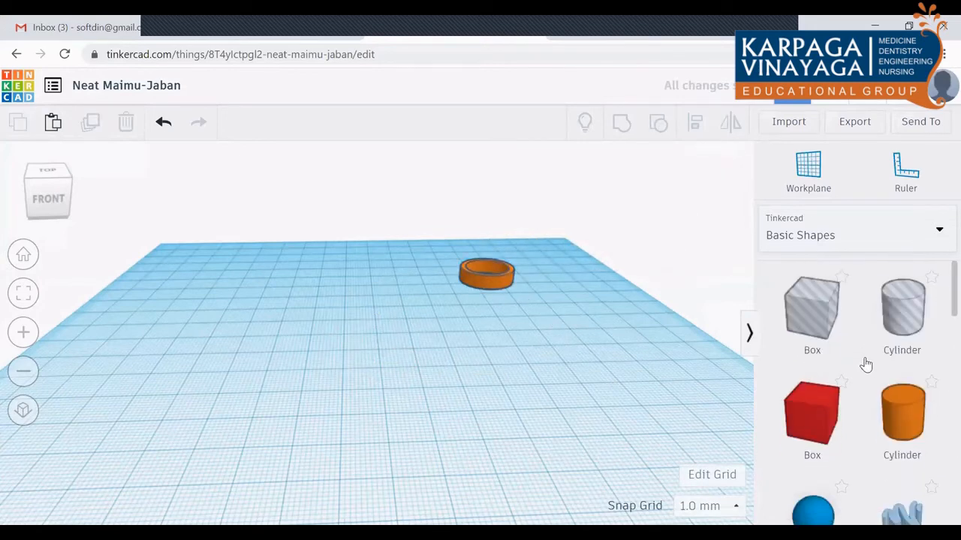
left_click(793, 441)
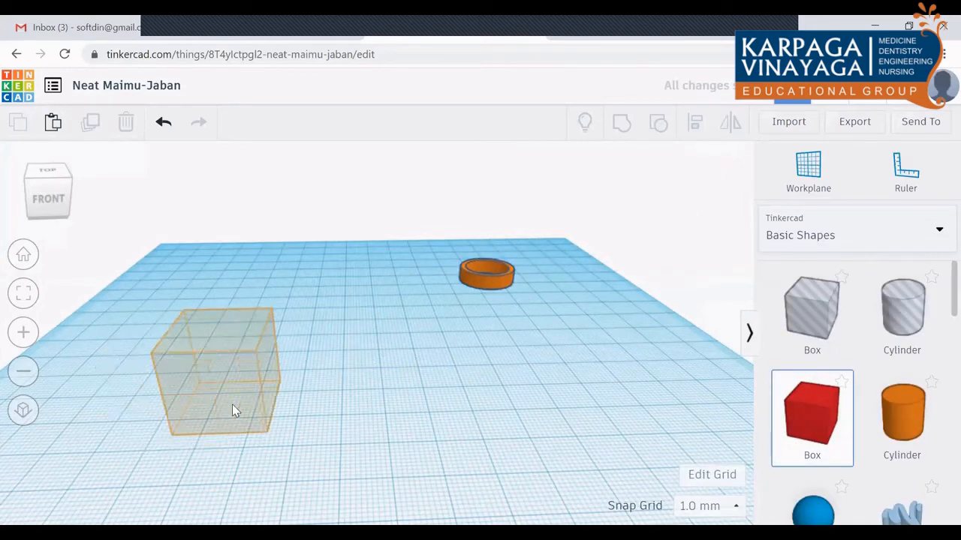
left_click(232, 404)
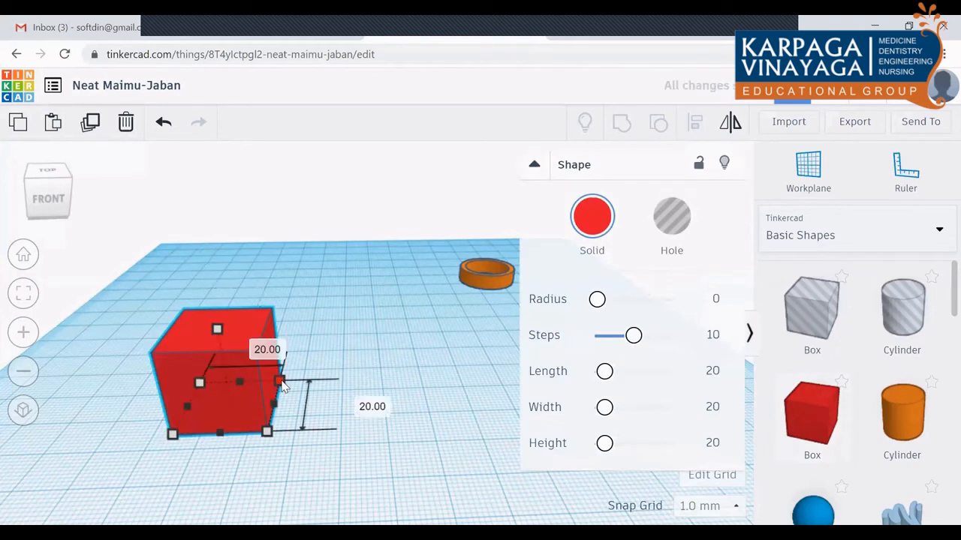
left_click_drag(280, 382, 512, 384)
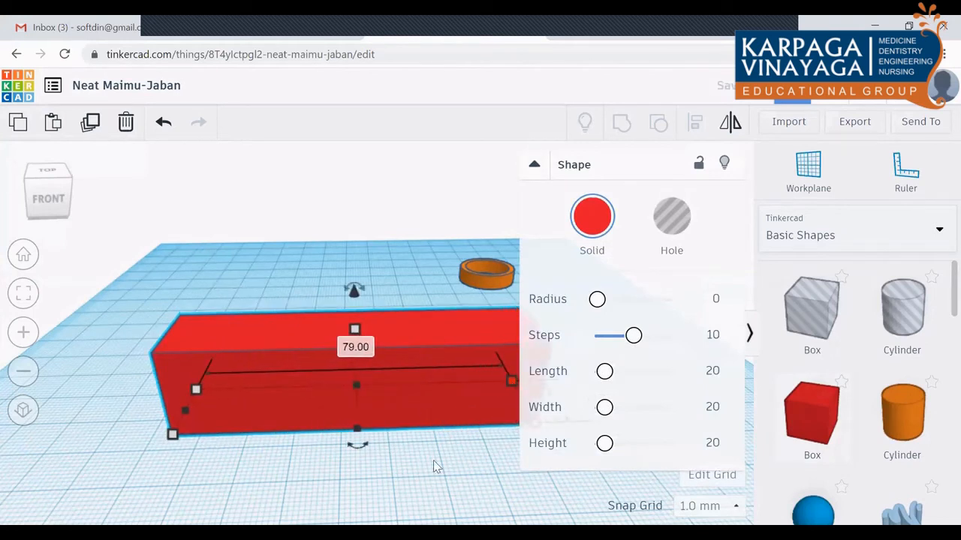
left_click(432, 460)
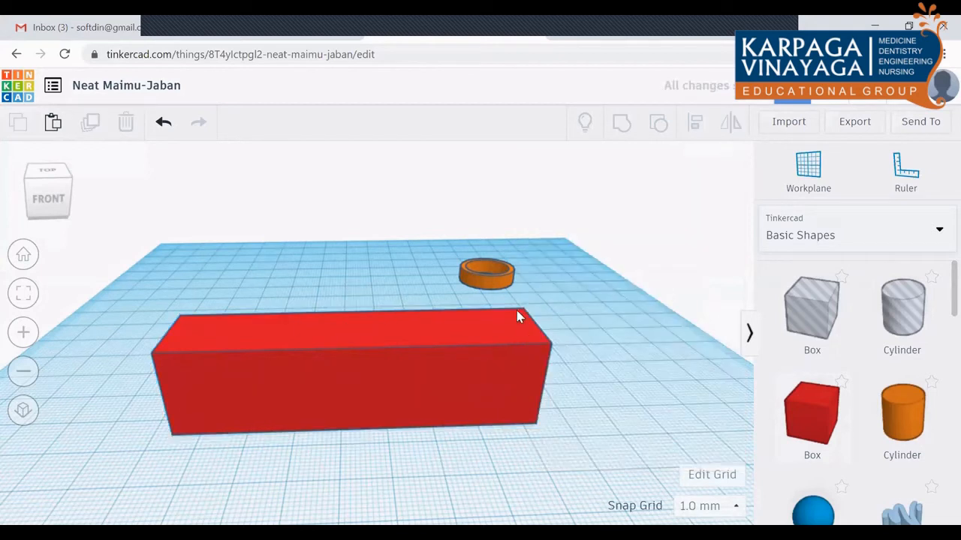
Step: Lower the long red box to 5 mm high and move it just in front of the ring
left_click(501, 277)
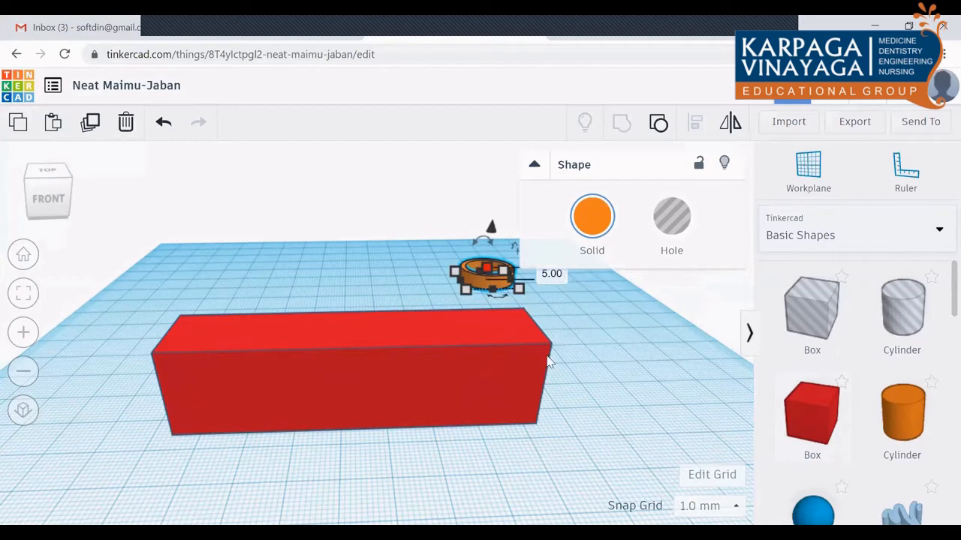
left_click(524, 350)
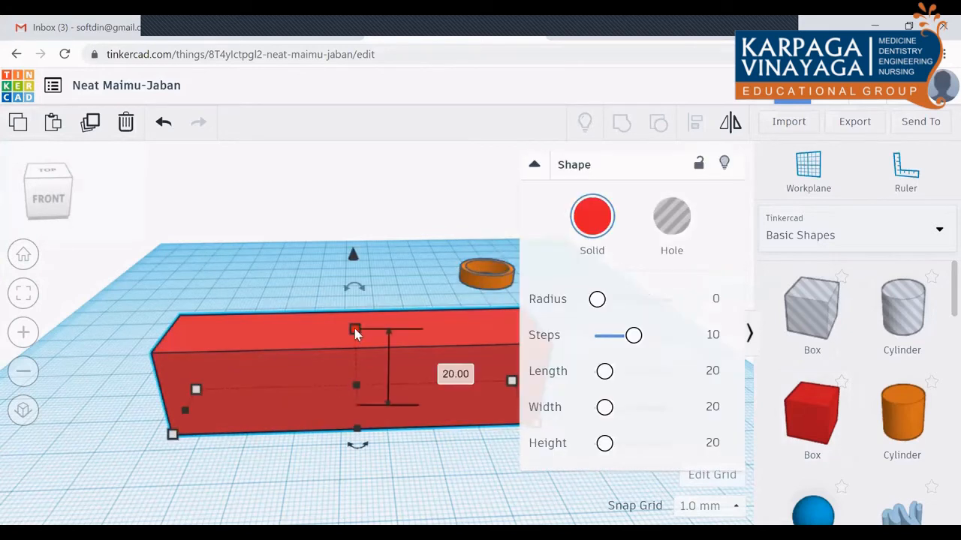
left_click_drag(355, 331, 358, 397)
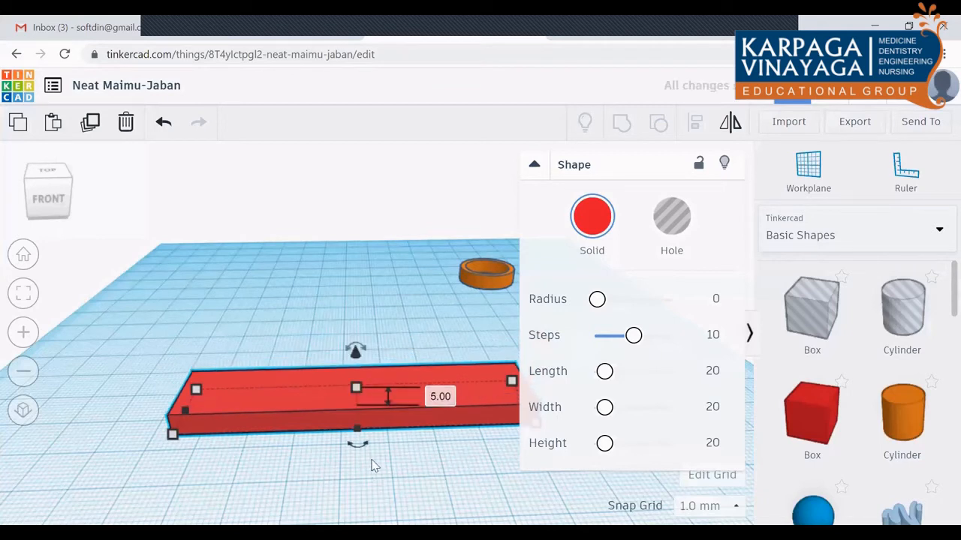
left_click(374, 465)
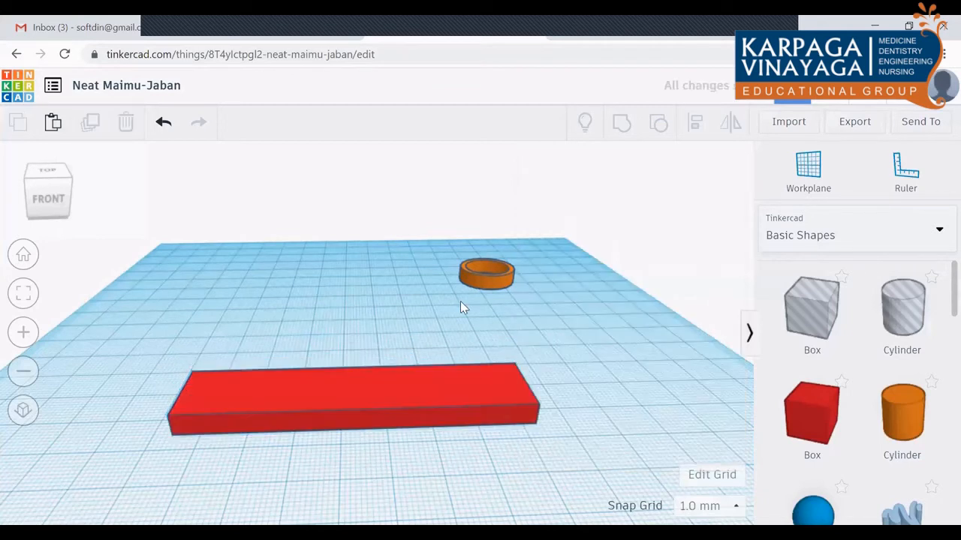
left_click(503, 392)
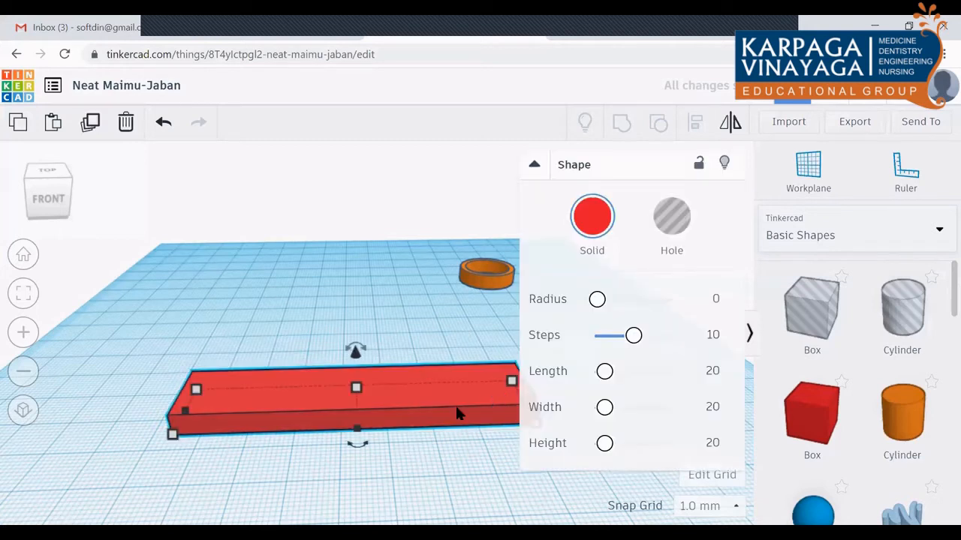
left_click_drag(429, 394, 593, 319)
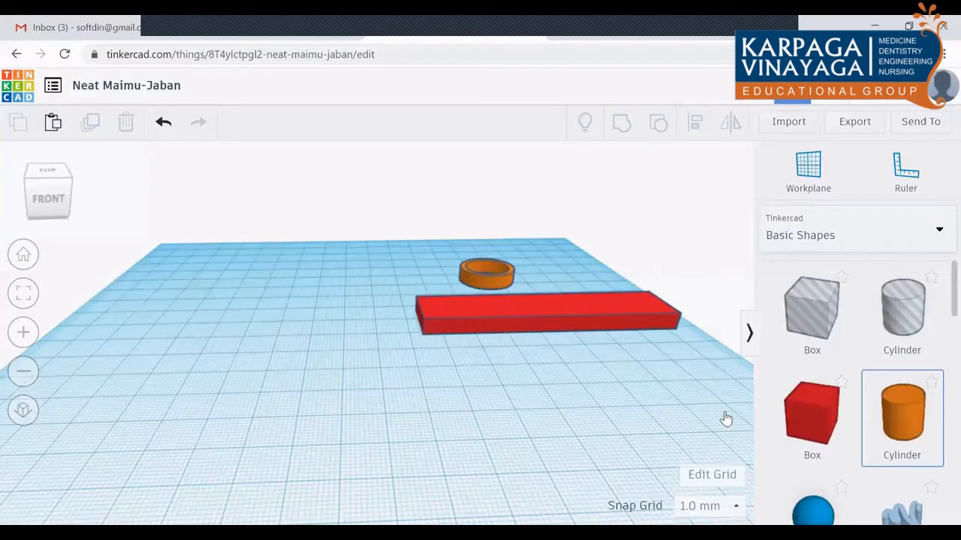
Step: Place a solid cylinder at the front left of the workplane and lower its height to 5 mm
left_click_drag(725, 418, 237, 393)
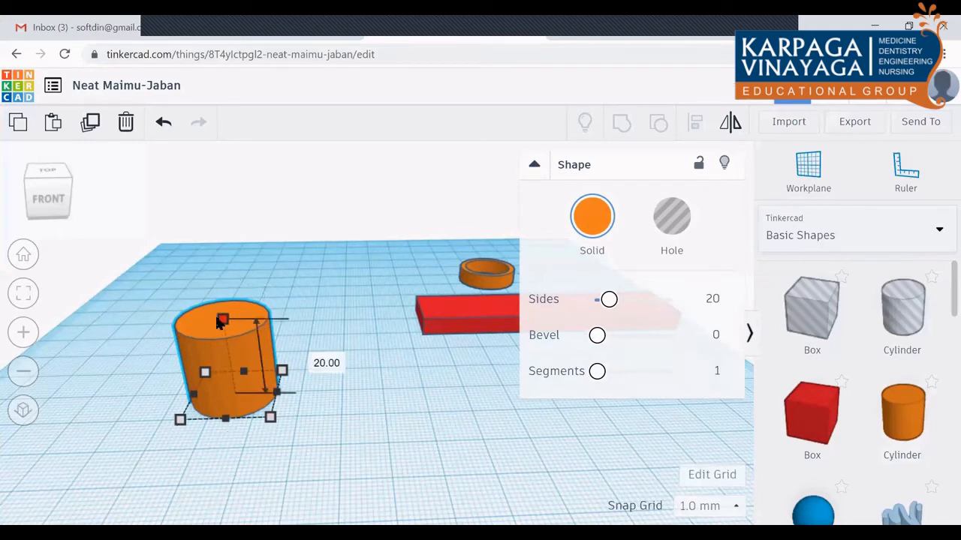
left_click_drag(216, 315, 233, 375)
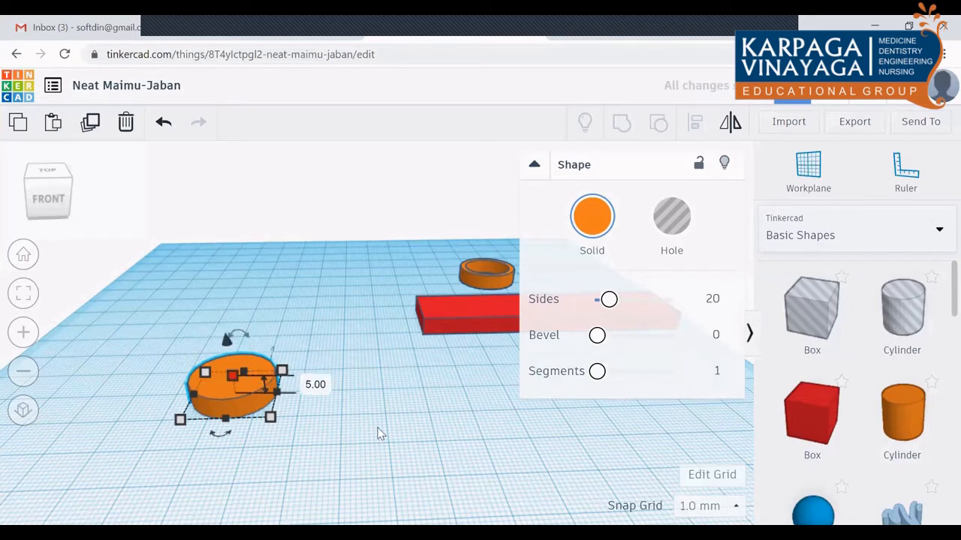
left_click(379, 434)
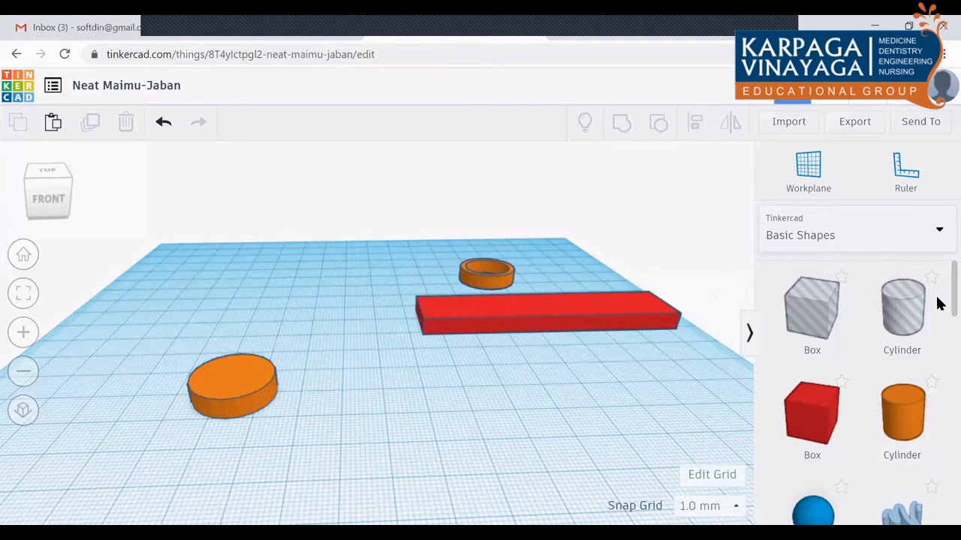
Step: Place a six-sided polygon at the front of the workplane, to the right of the new flat disc
scroll(936, 294, "down", 3)
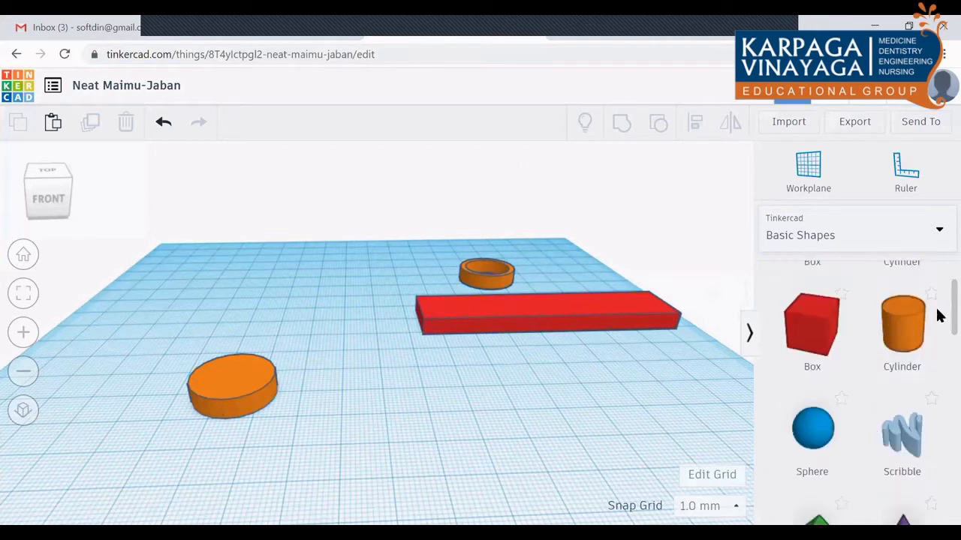
scroll(939, 368, "down", 7)
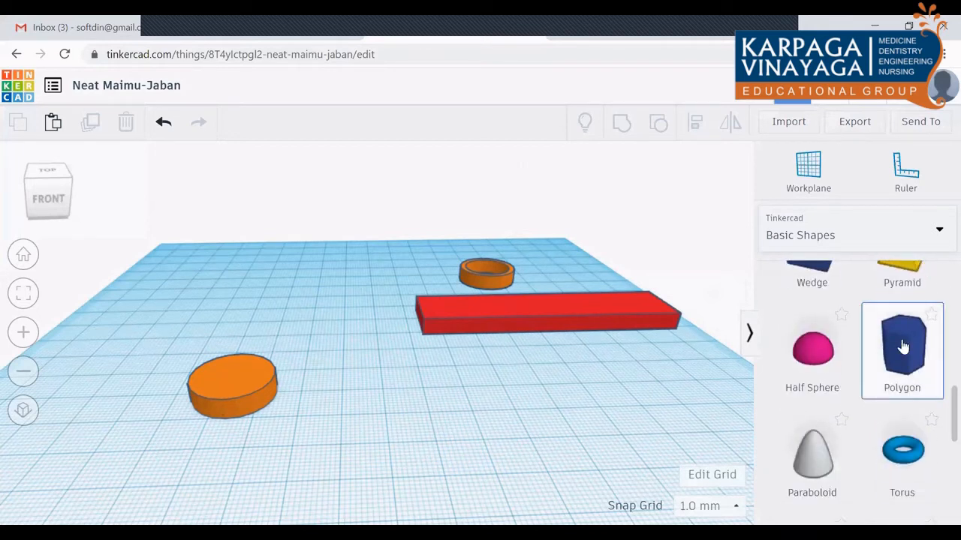
left_click_drag(903, 346, 373, 479)
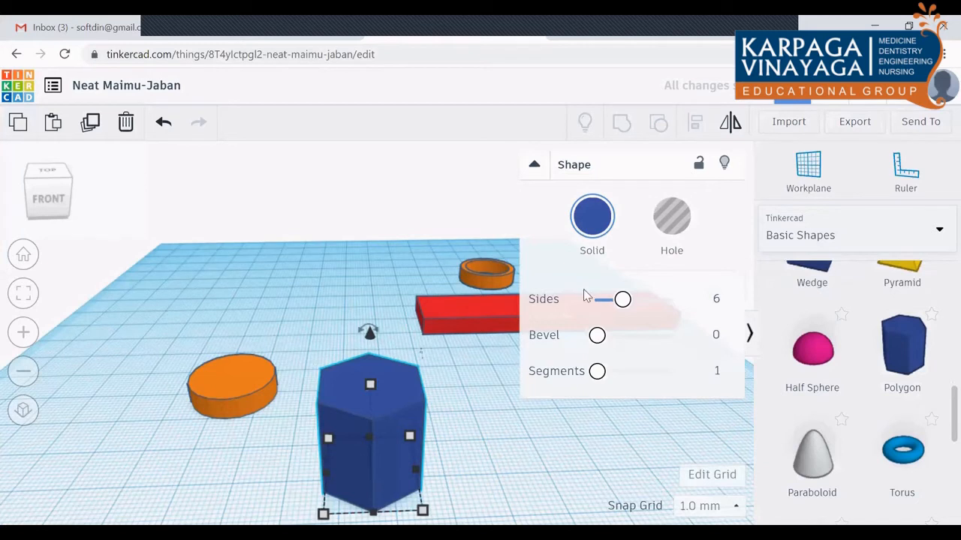
mouse_move(625, 309)
left_mouse_down()
mouse_move(609, 315)
mouse_move(625, 314)
left_mouse_up()
left_click(464, 471)
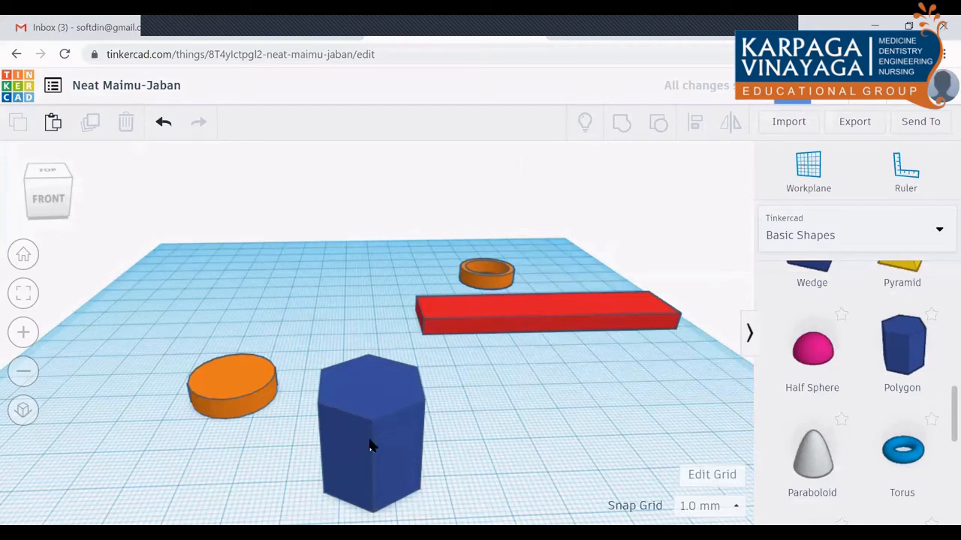
Step: Set the hexagonal polygon's front-to-back size to 17 mm and turn it into a hole
left_click(226, 378)
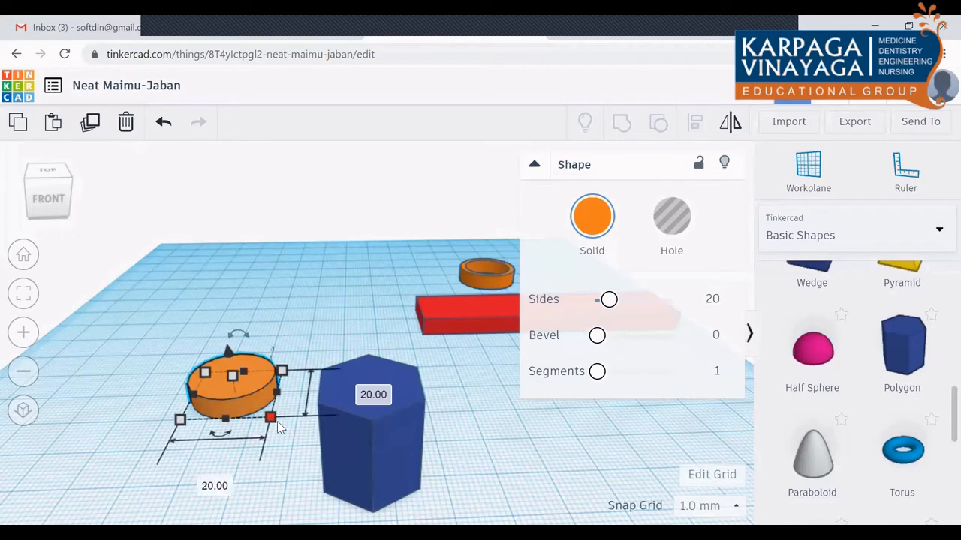
left_click(378, 414)
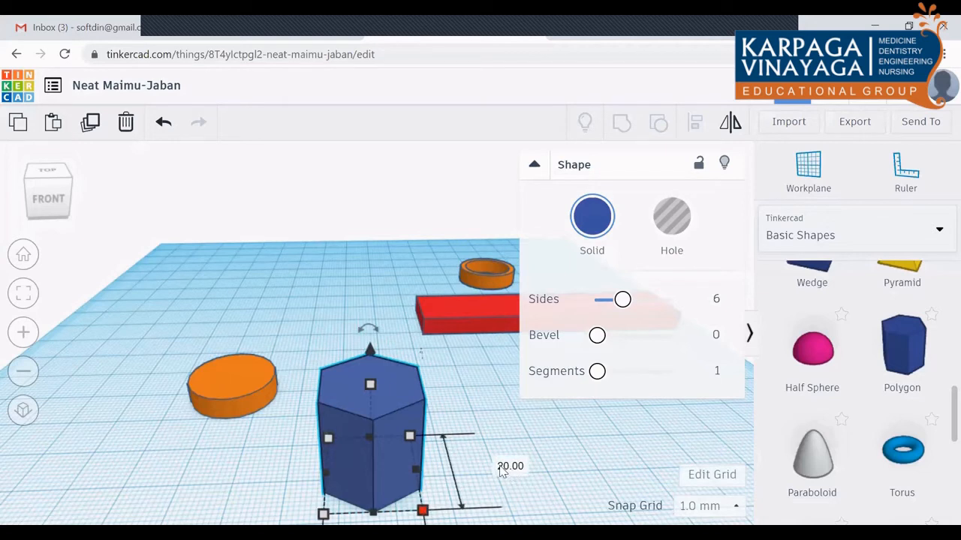
left_click(509, 467)
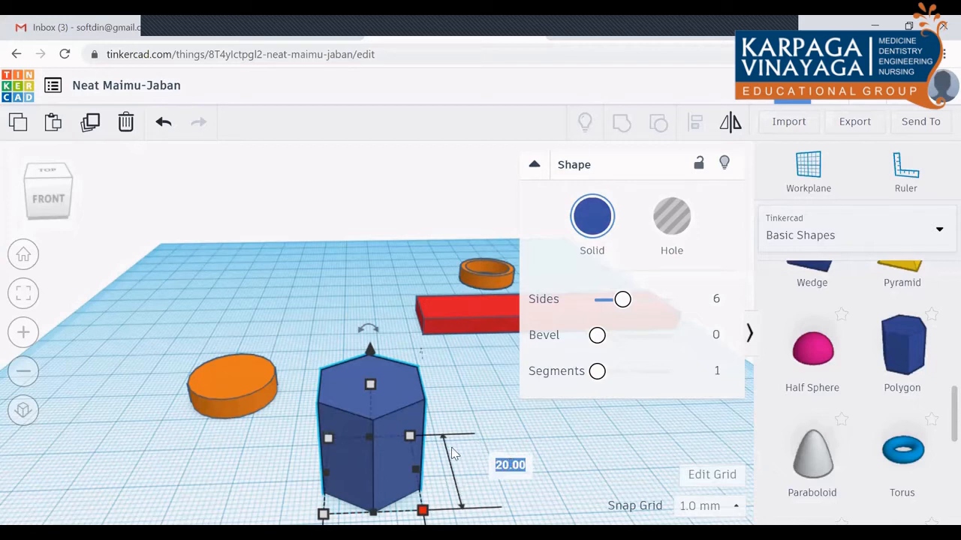
type("17")
key("Return")
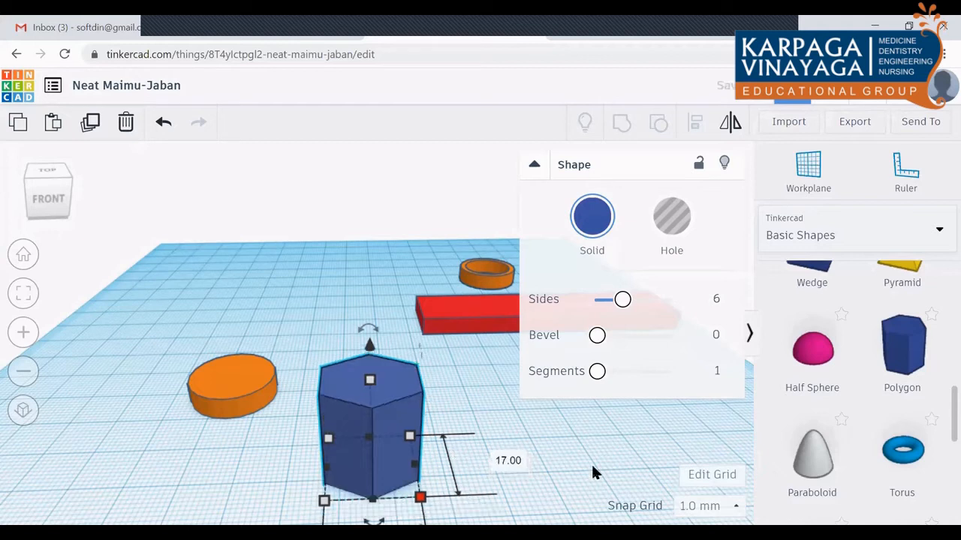
left_click(592, 466)
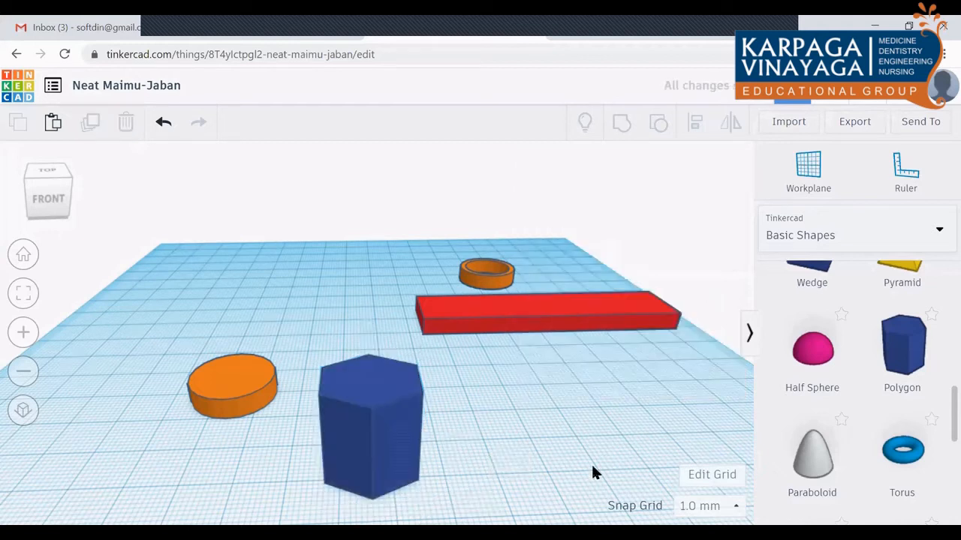
left_click(401, 475)
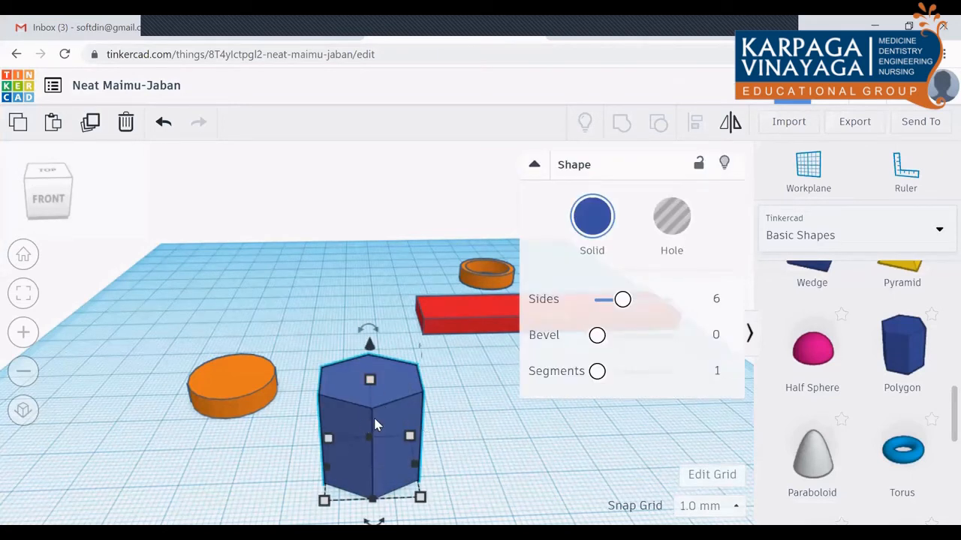
left_click(681, 216)
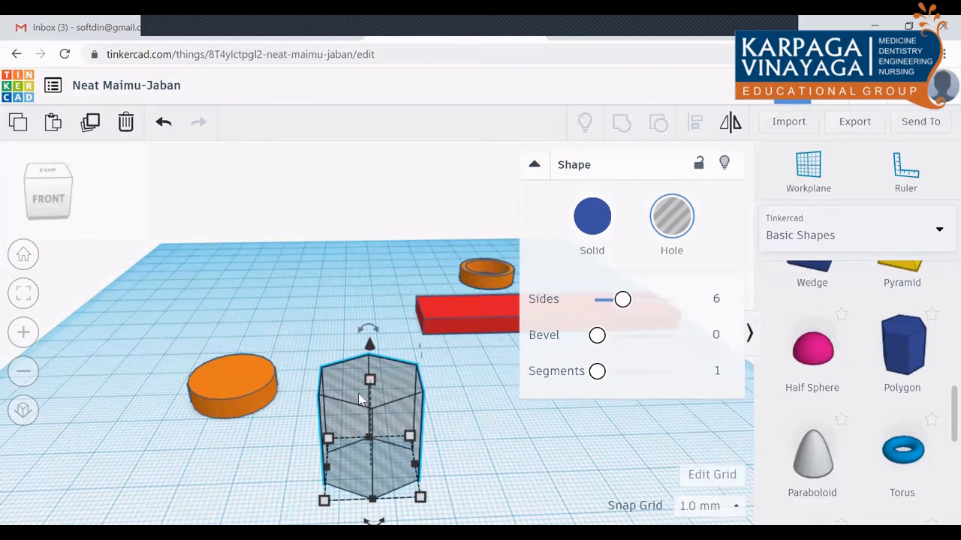
Step: Try to centre the hexagonal hole on the flat disc by aligning both shapes across their width and depth
left_click(244, 387, "shift")
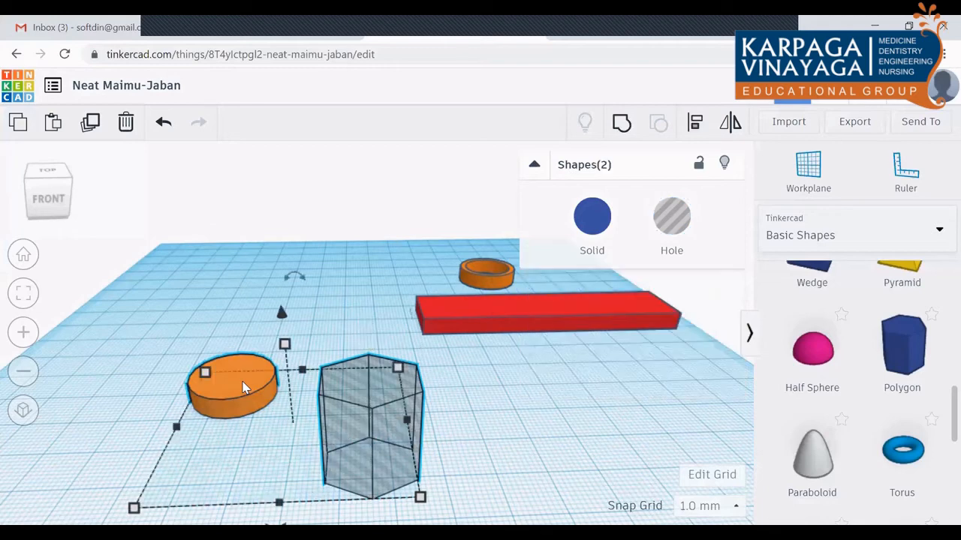
left_click(694, 124)
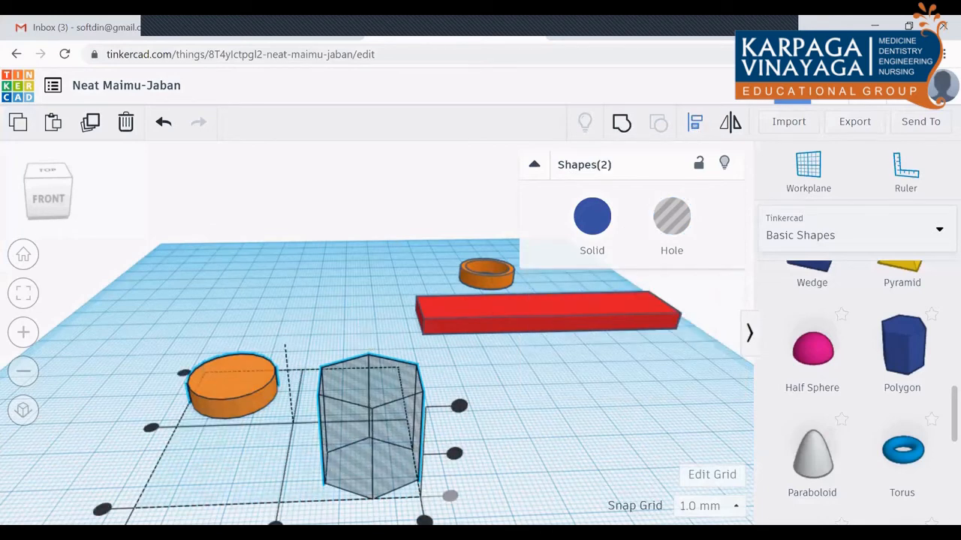
left_click(276, 524)
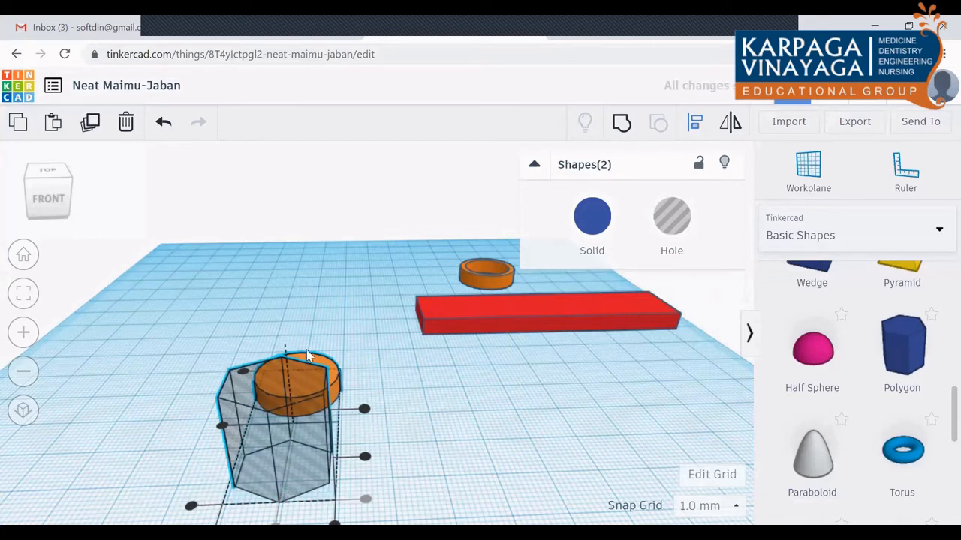
left_click(220, 428)
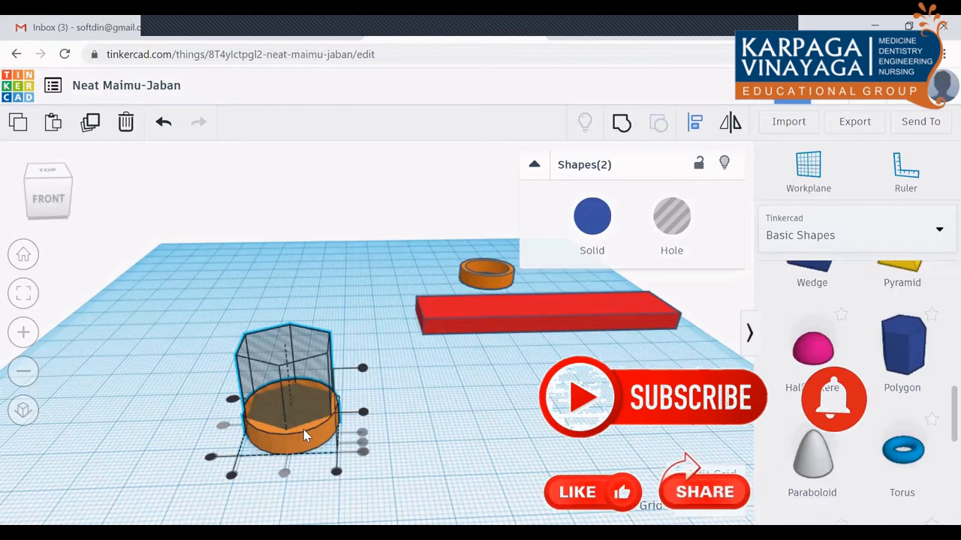
left_click(279, 359)
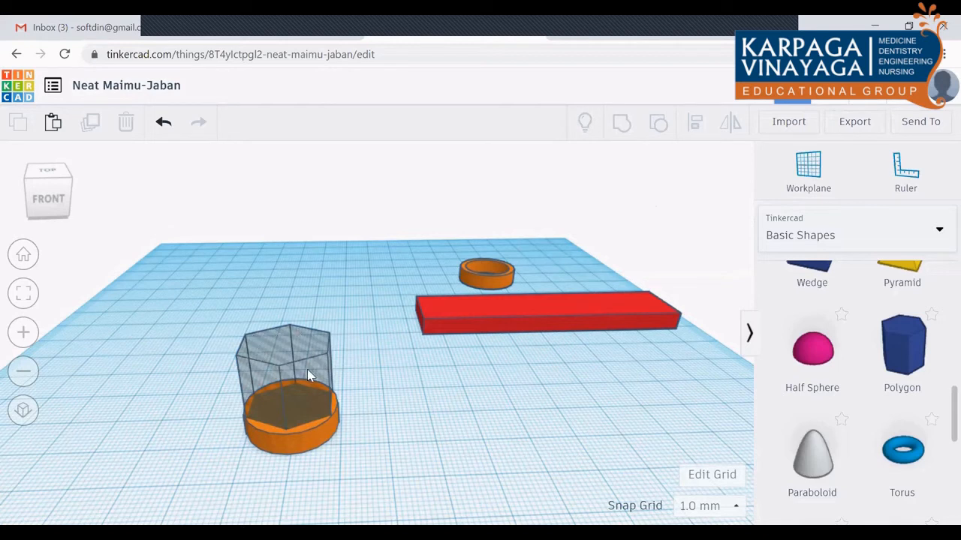
Step: Try to stretch the hexagonal hole sideways until it extends beyond the left edge of the disc
left_click(289, 380)
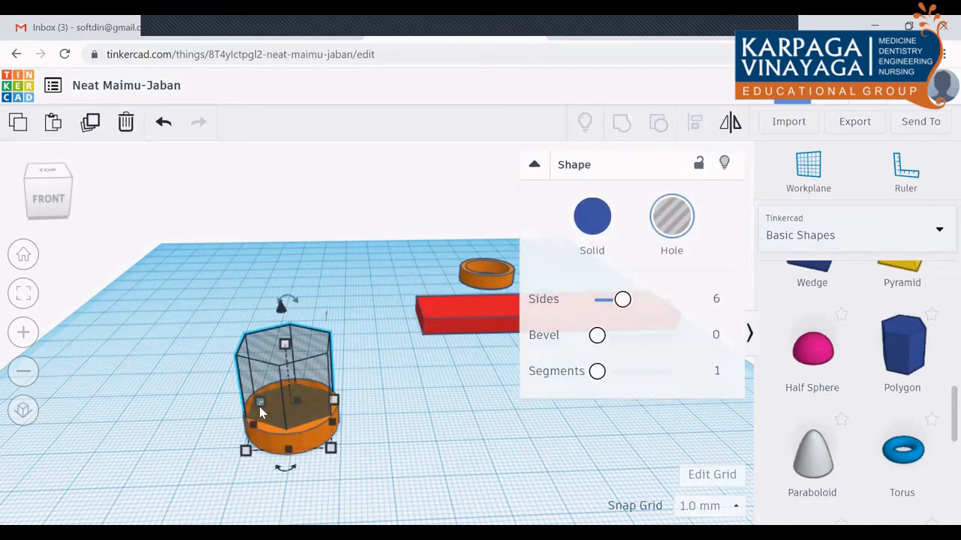
mouse_move(259, 406)
left_click_drag(259, 406, 211, 409)
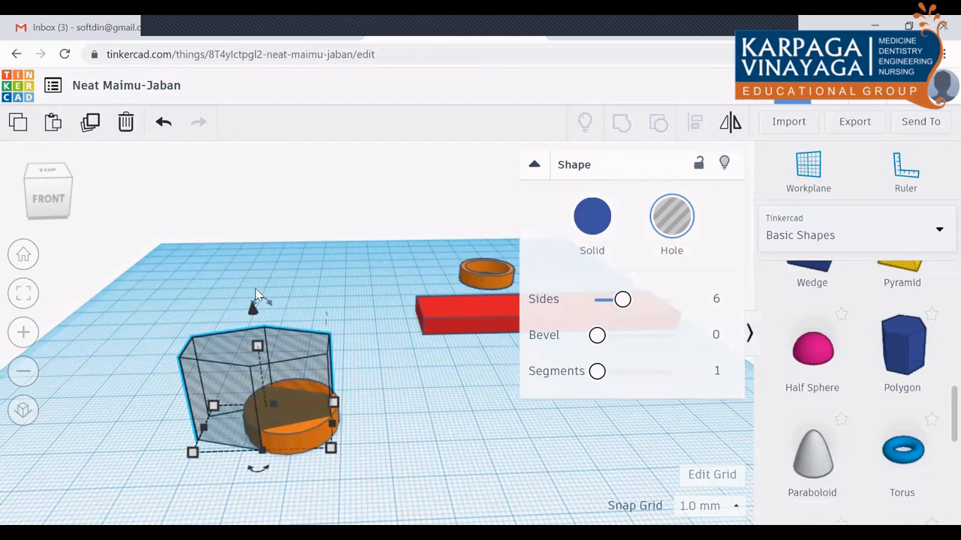
Step: Try to group the stretched hexagonal hole with the disc to cut an open jaw
left_click_drag(144, 270, 498, 375)
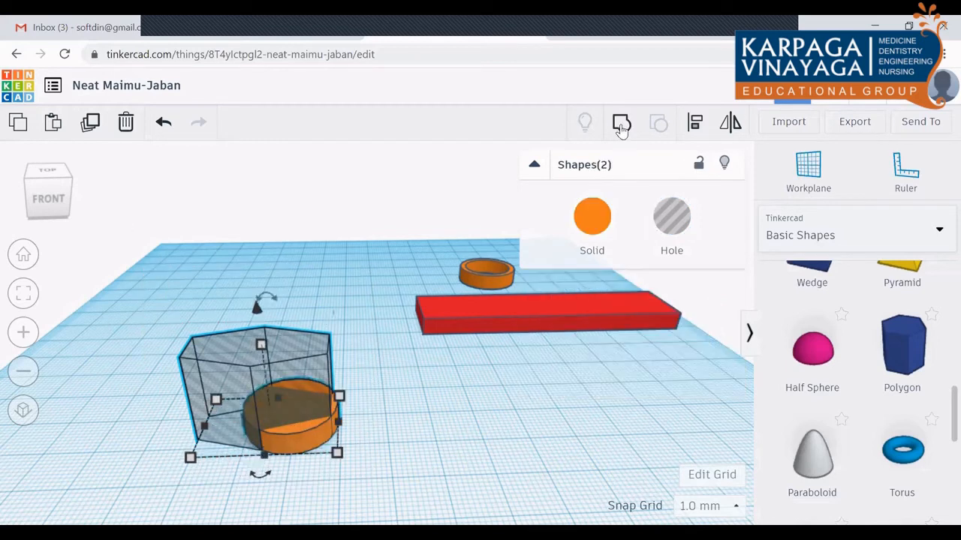
left_click(621, 128)
left_click(495, 438)
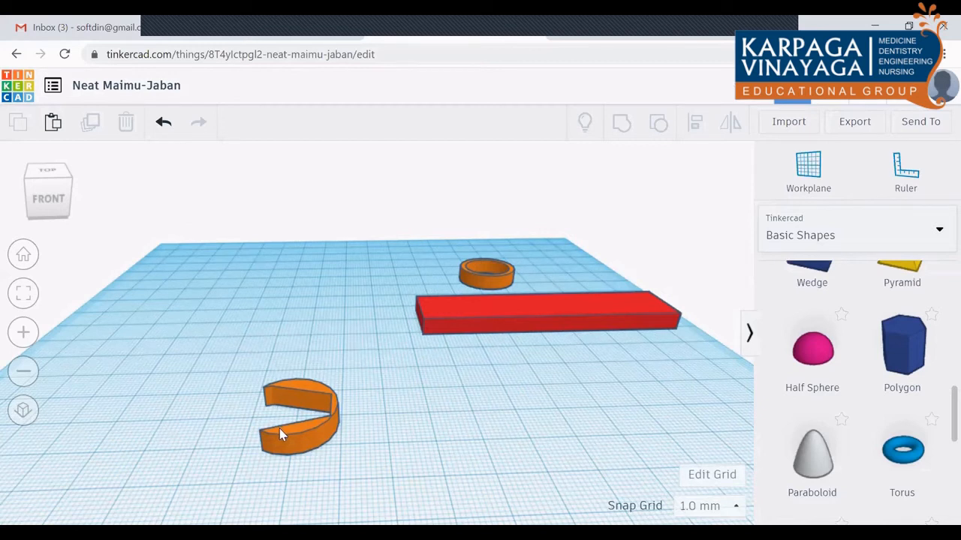
left_click(325, 429)
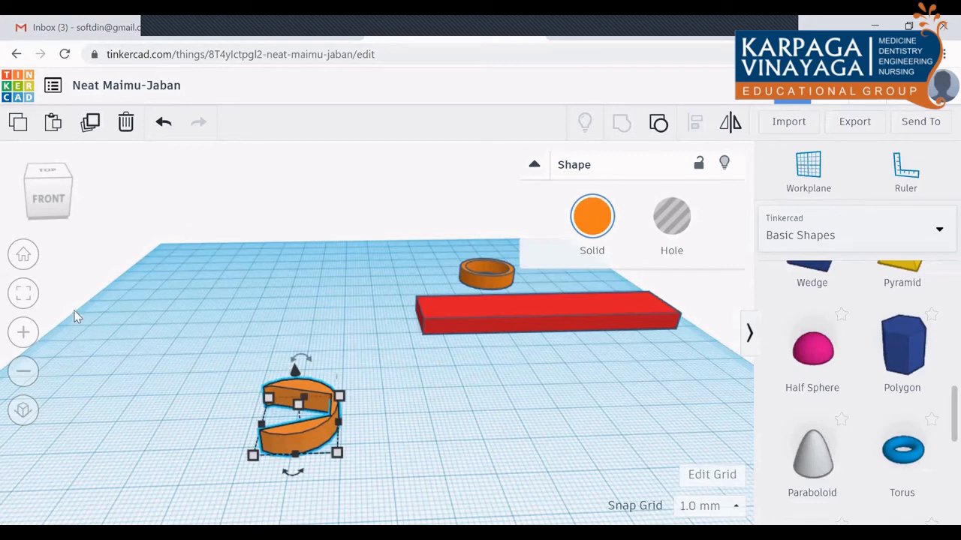
left_click(401, 424)
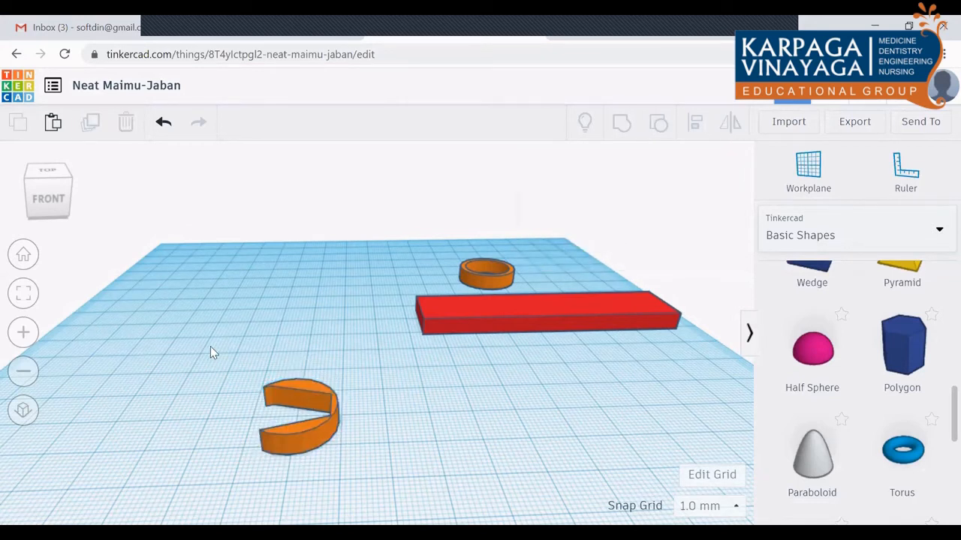
Step: Undo the grouping, the stretching and the alignment of the hexagonal hole and the disc
key("ctrl+z")
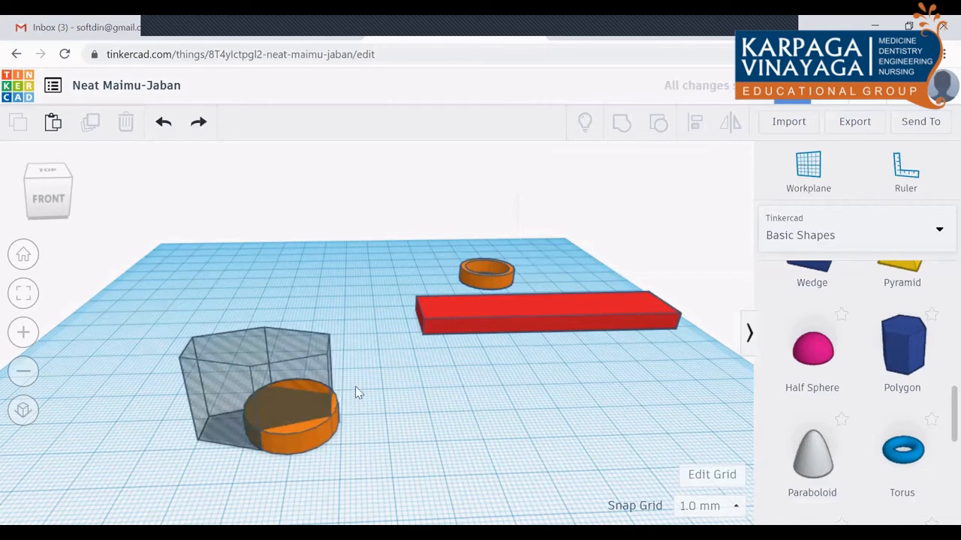
key("ctrl+z")
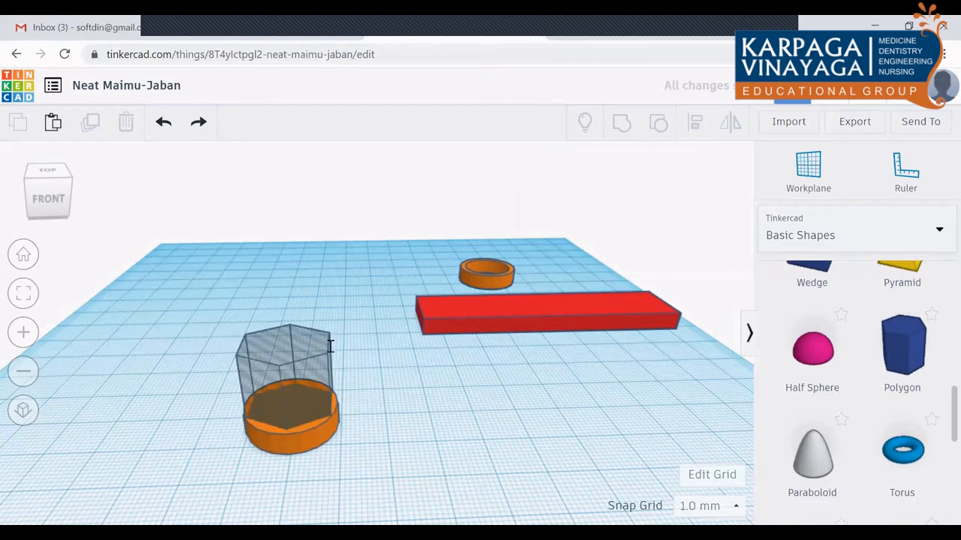
key("ctrl+z")
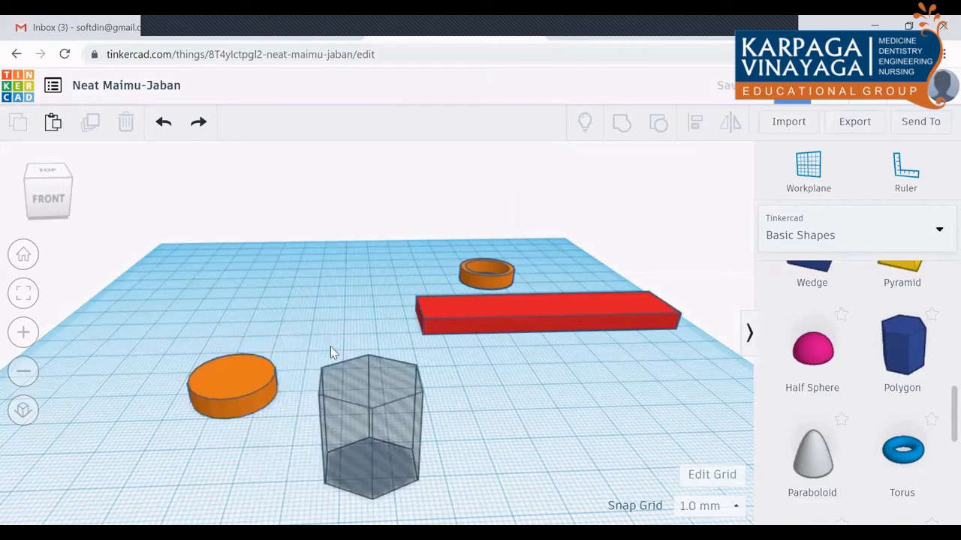
Step: Undo the polygon's change to a hole, its resizing and its placement
key("ctrl+z")
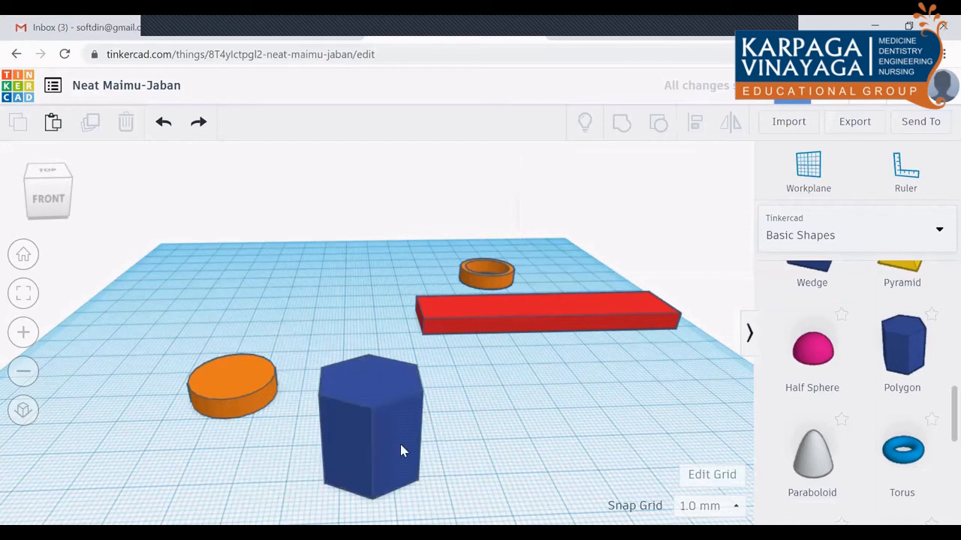
key("ctrl+z")
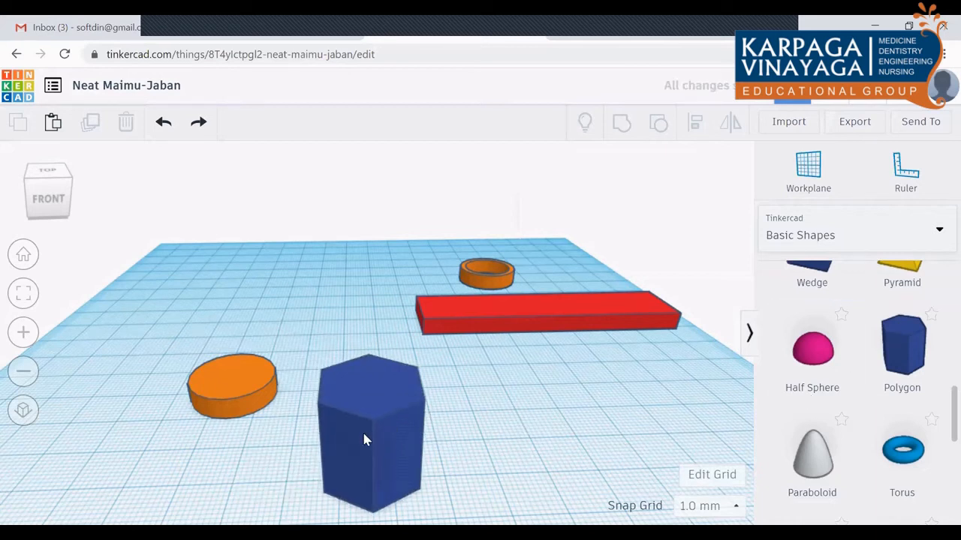
key("ctrl+z")
Step: Place a new six-sided polygon just in front of the flat disc and adjust its height
left_click_drag(926, 354, 218, 450)
scroll(359, 418, "down", 5)
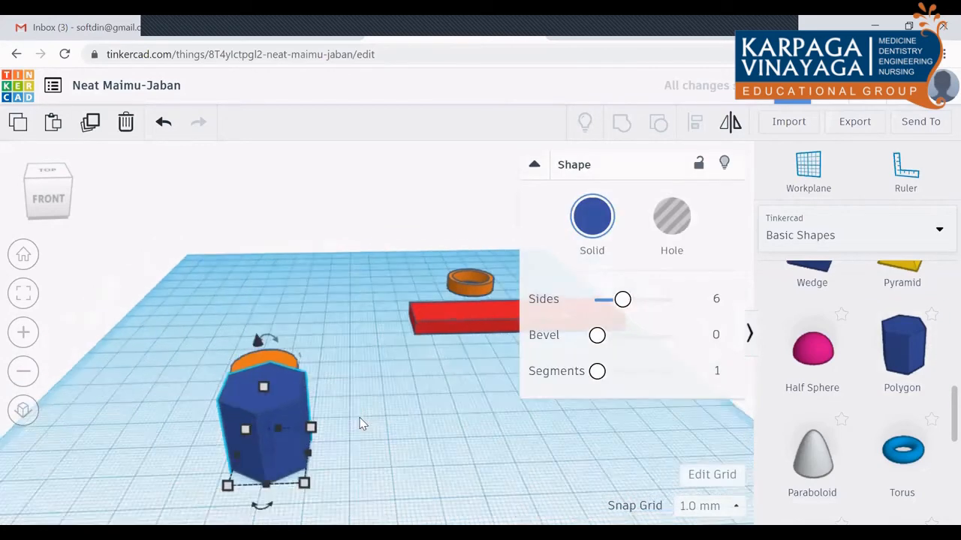
left_click_drag(295, 376, 330, 403)
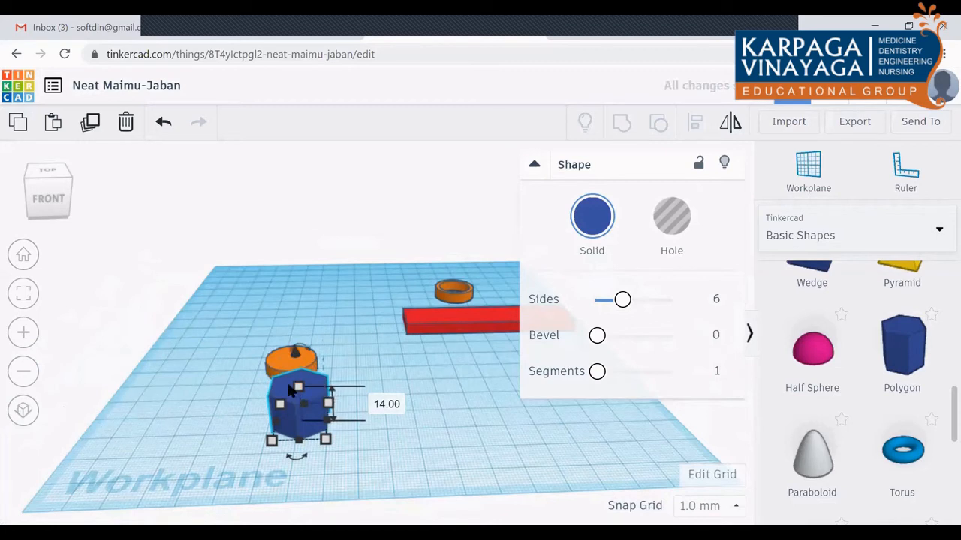
mouse_move(298, 387)
left_mouse_down()
mouse_move(300, 404)
mouse_move(298, 378)
left_mouse_up()
left_click(361, 434)
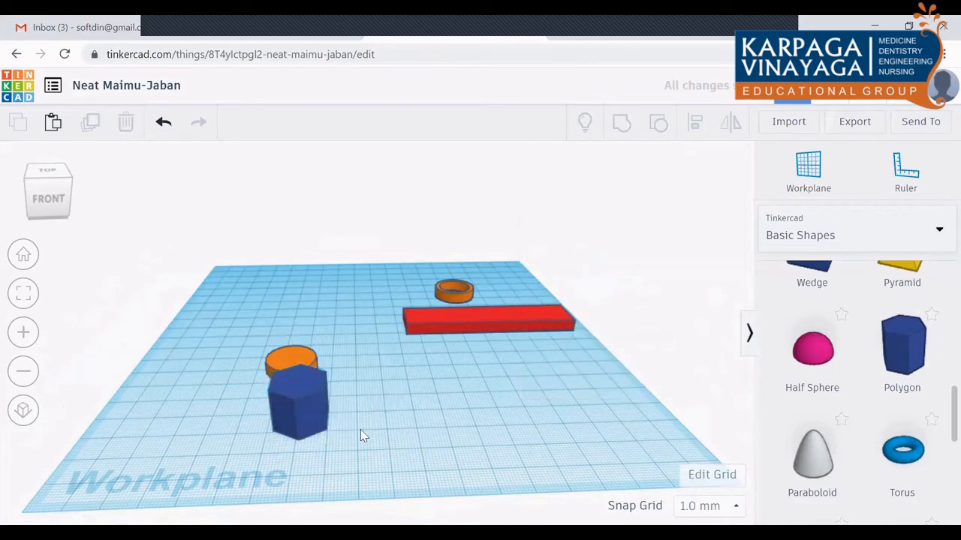
Step: Enlarge the polygon proportionally to about 34 mm wide and 39 mm deep, and move it about 31 mm right, clear of the disc
left_click(304, 425)
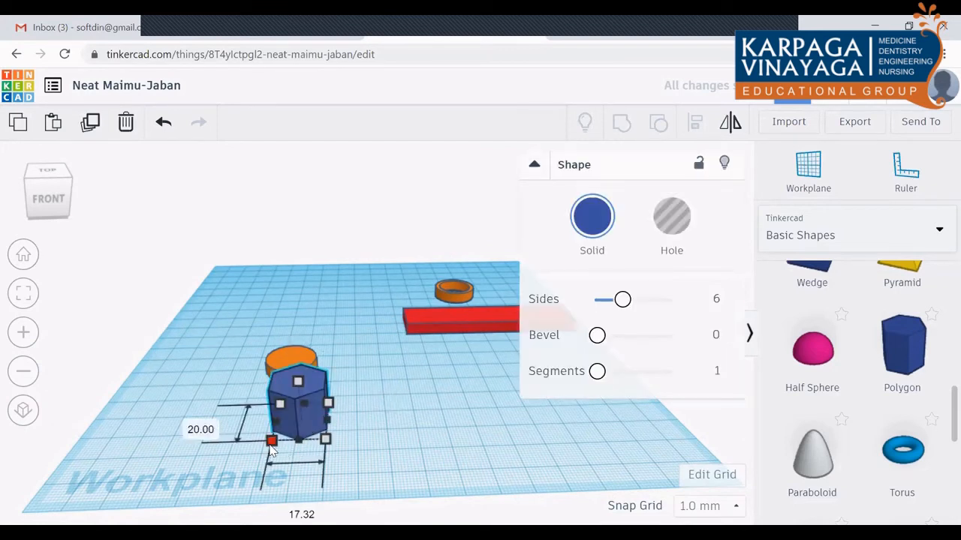
left_click_drag(270, 449, 217, 457)
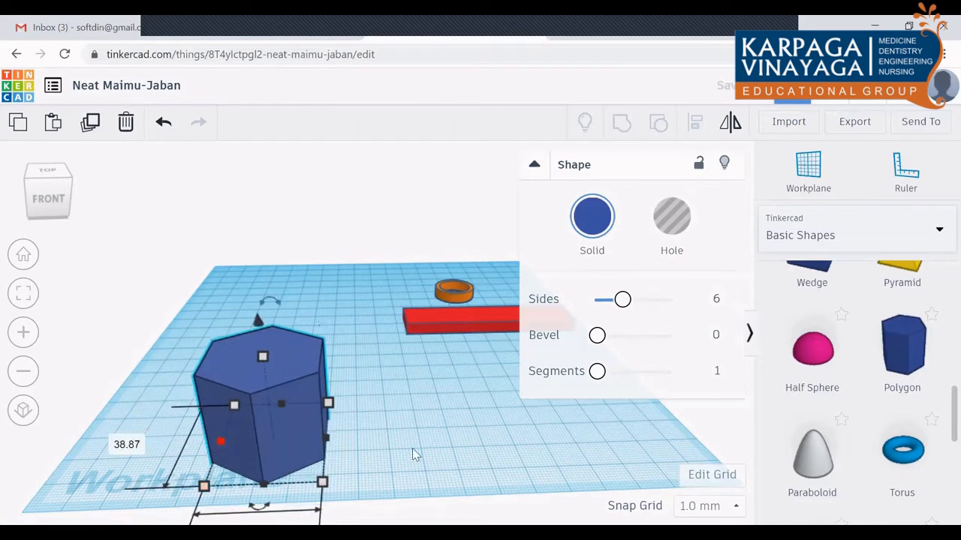
left_click(403, 451)
scroll(315, 414, "down", 2)
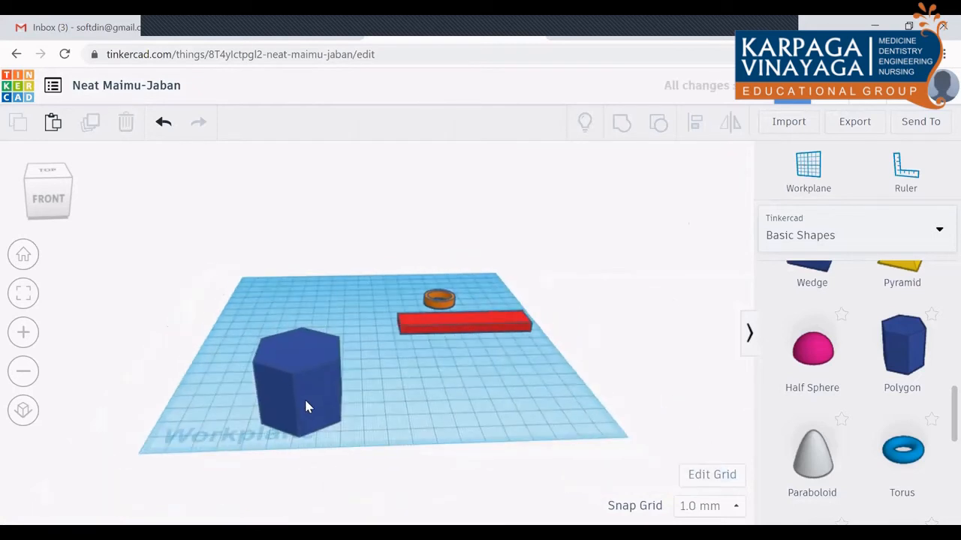
left_click_drag(319, 409, 384, 407)
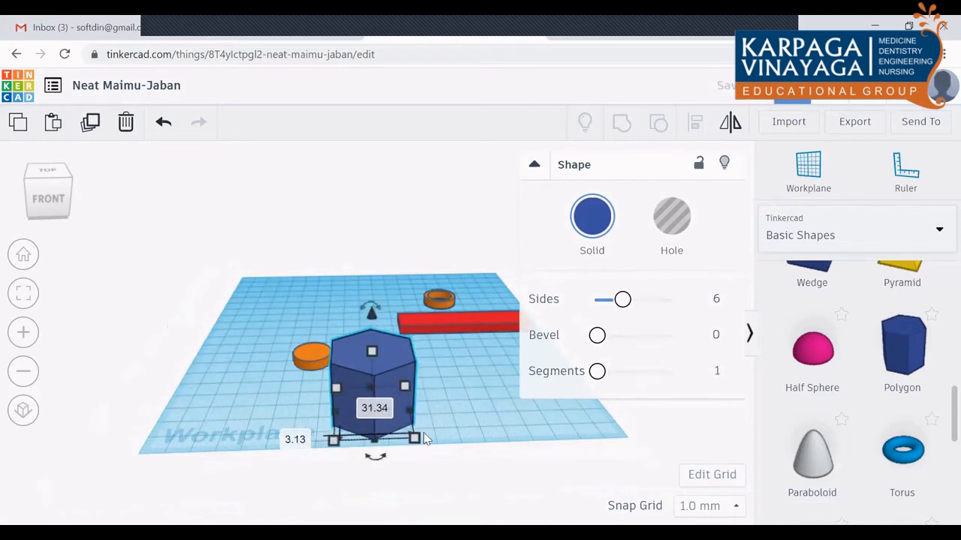
Step: Set the enlarged polygon's front-to-back size to 17 mm
left_click(501, 411)
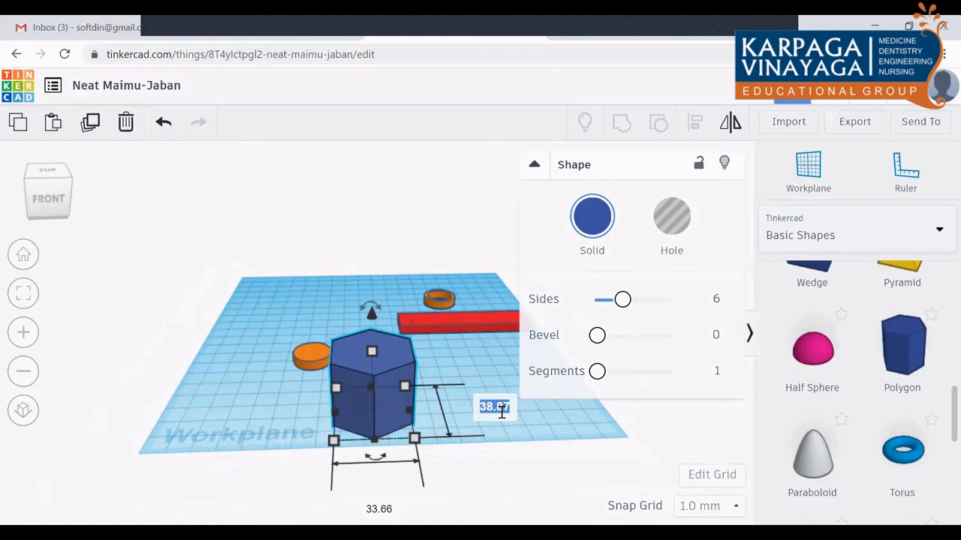
type("18")
key("BackSpace")
type("7")
key("Return")
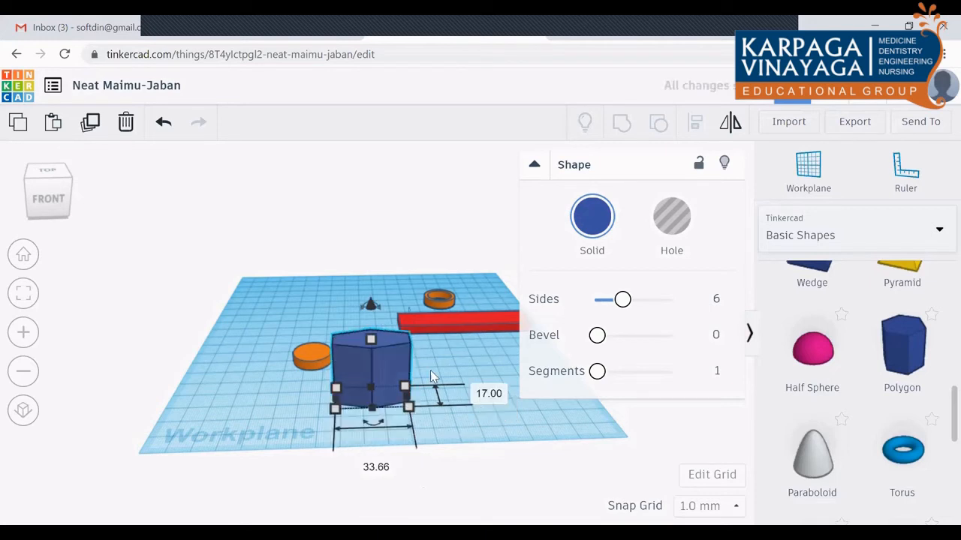
left_click(430, 362)
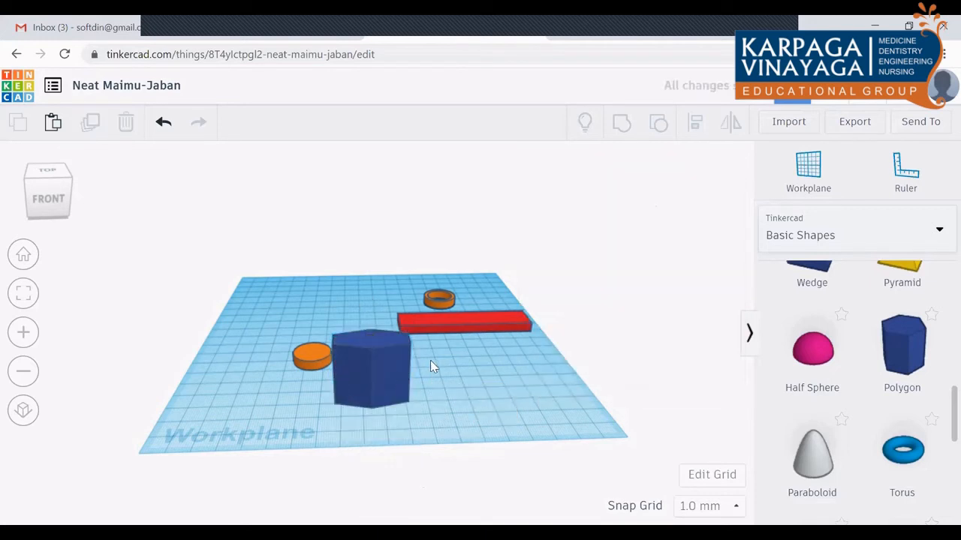
Step: Turn the 17 mm deep hexagonal polygon into a hole
left_click(385, 365)
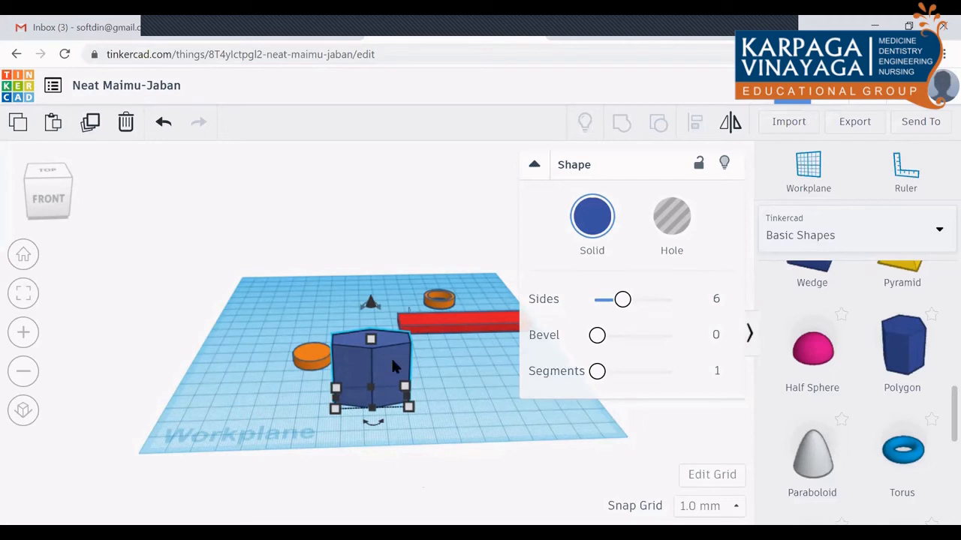
left_click(670, 217)
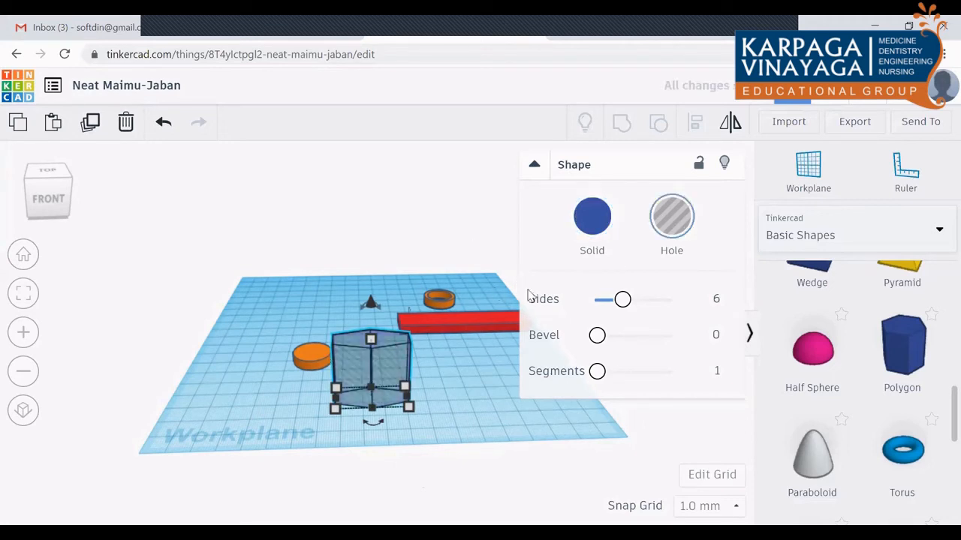
left_click(433, 391)
left_click(379, 370)
left_click(312, 359, "shift")
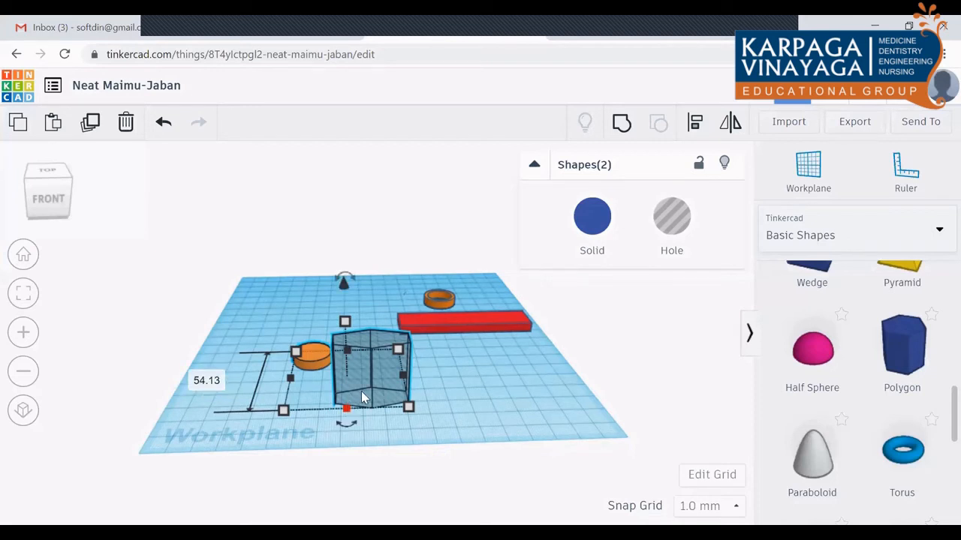
left_click(438, 406)
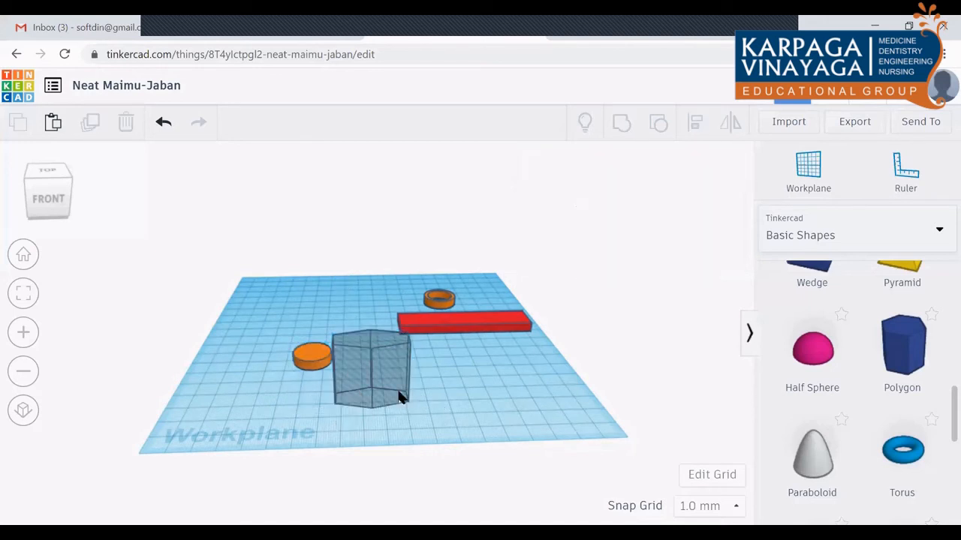
Step: Move the hexagonal hole about 17 mm left and 19 mm toward the front of the workplane, in front of the disc
left_click(401, 393)
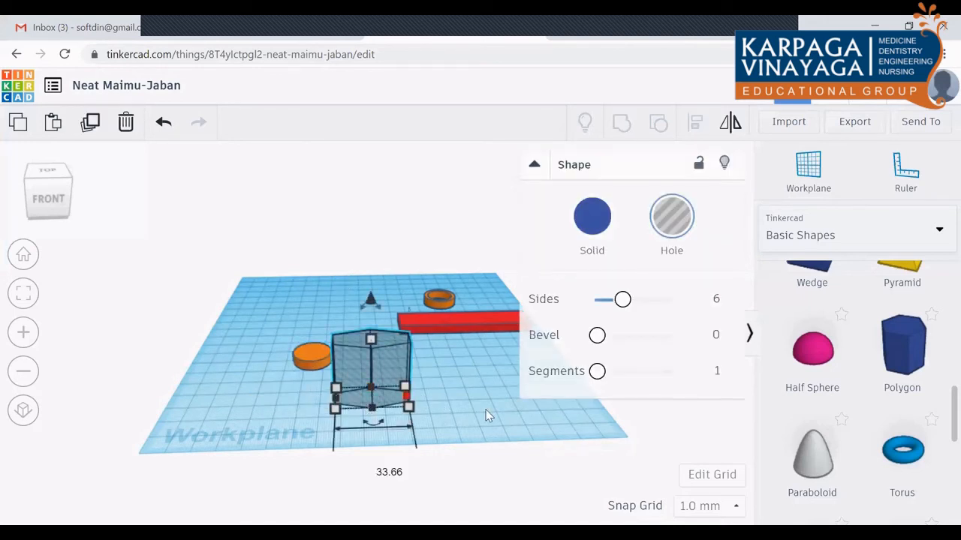
scroll(463, 392, "up", 2)
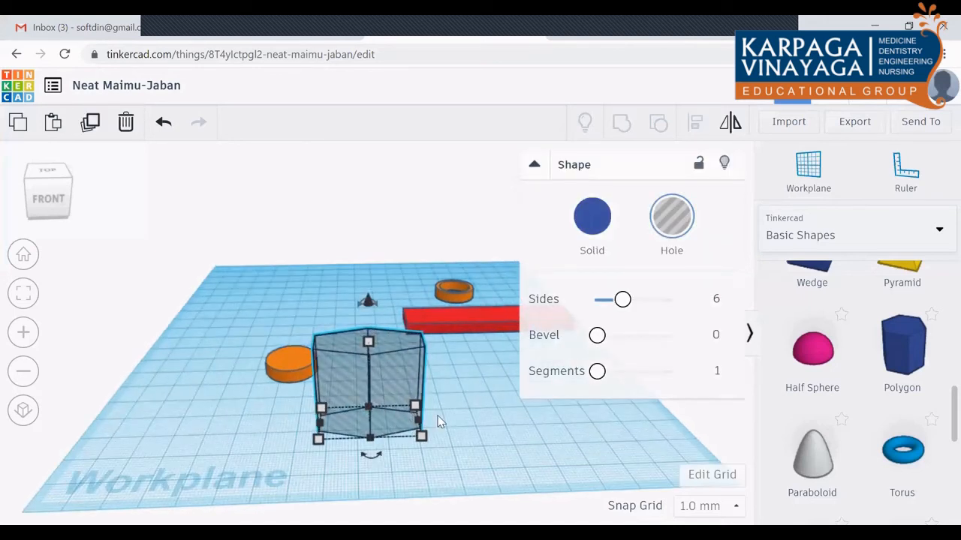
left_click_drag(402, 405, 339, 425)
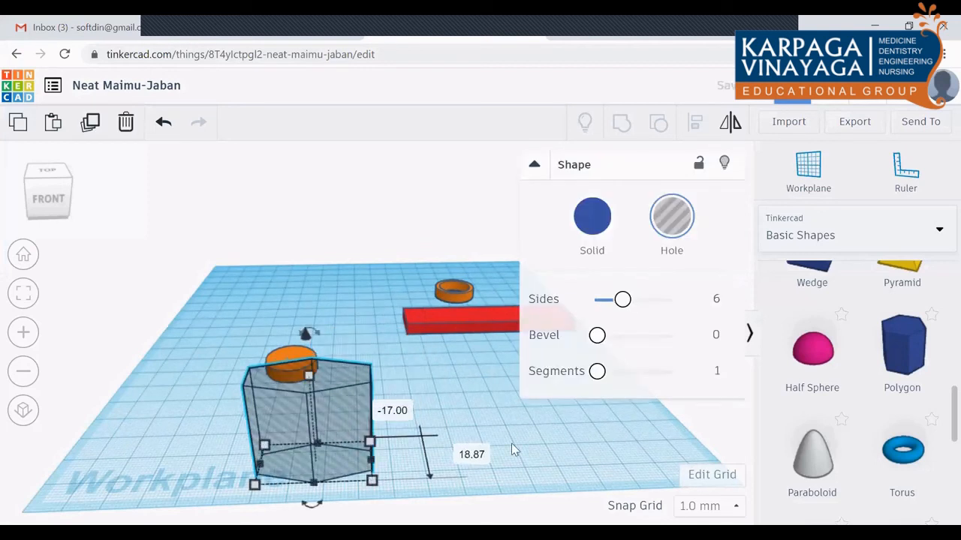
left_click(511, 443)
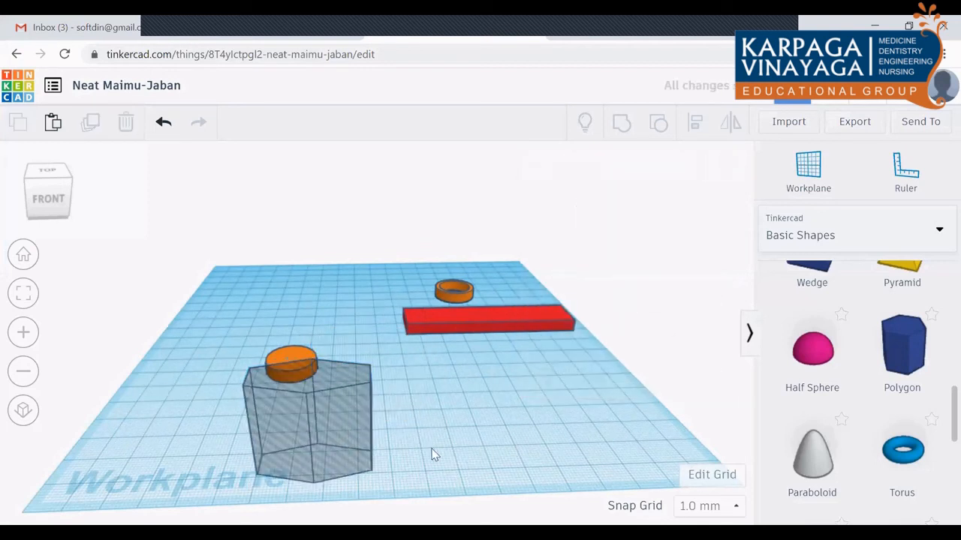
Step: Align the hexagonal hole and the orange disc on their centres, both left to right and front to back
left_click(307, 371)
left_click(289, 359, "shift")
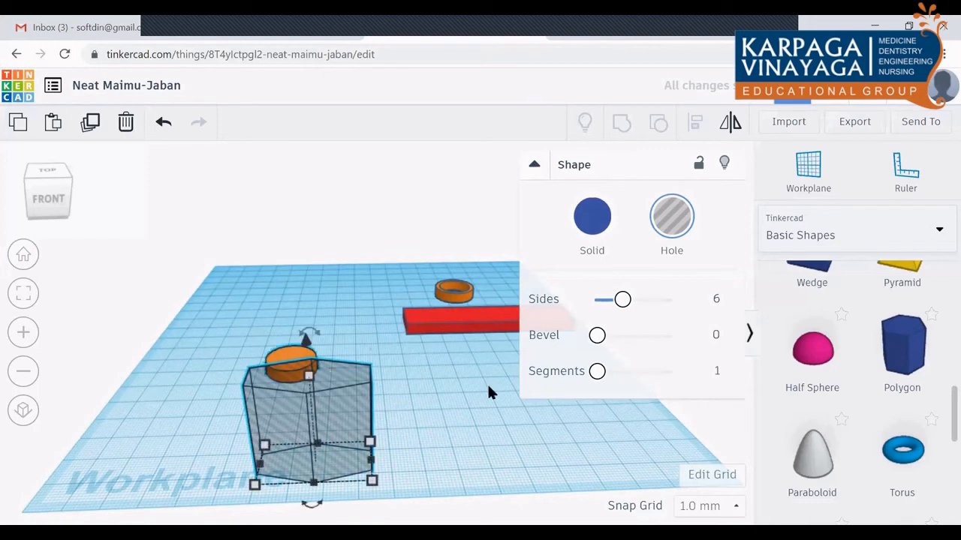
left_click(695, 126)
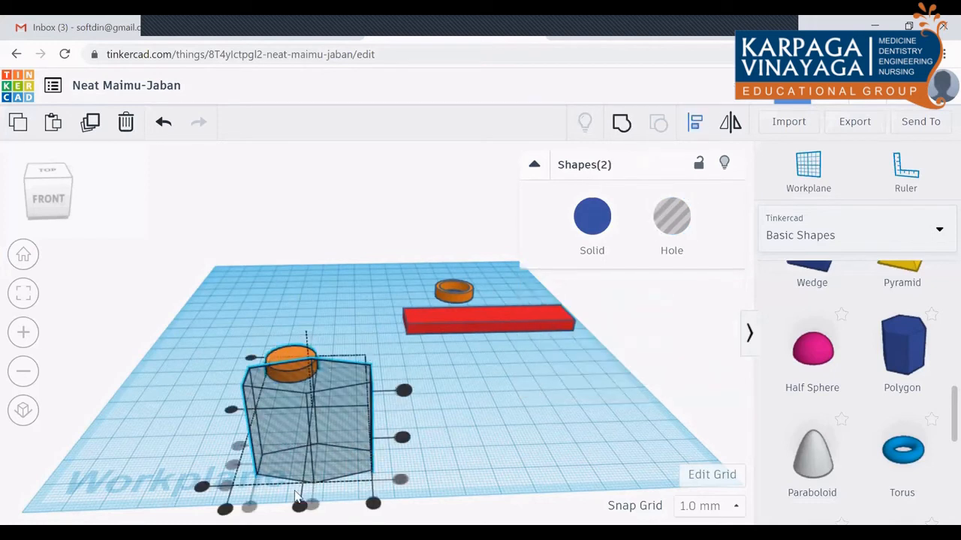
left_click(299, 506)
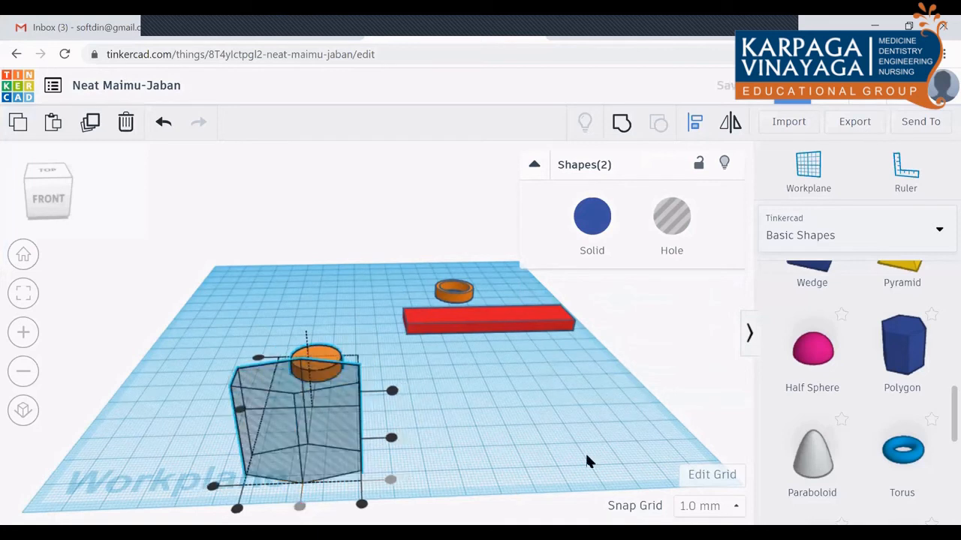
scroll(553, 445, "down", 2)
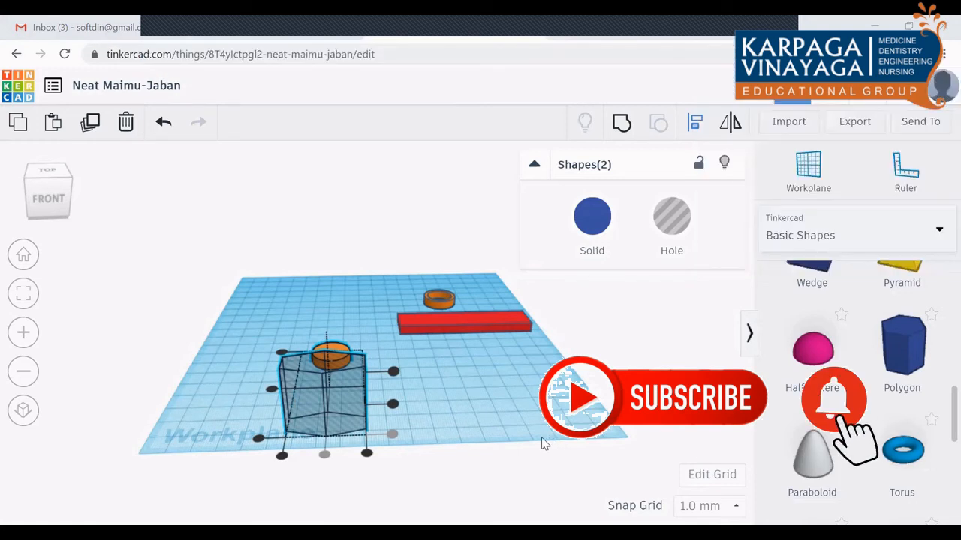
left_click(273, 389)
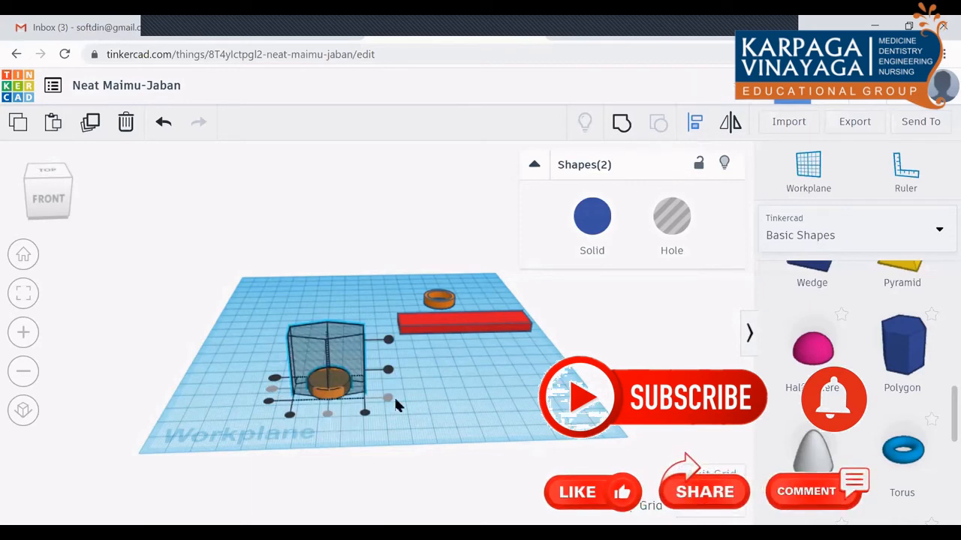
scroll(394, 397, "up", 3)
scroll(398, 405, "up", 2)
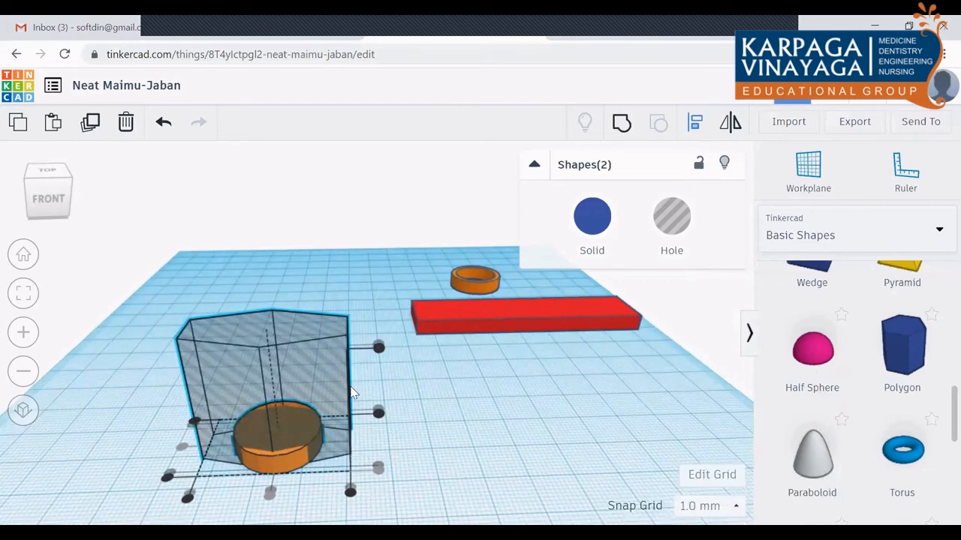
left_click(355, 466)
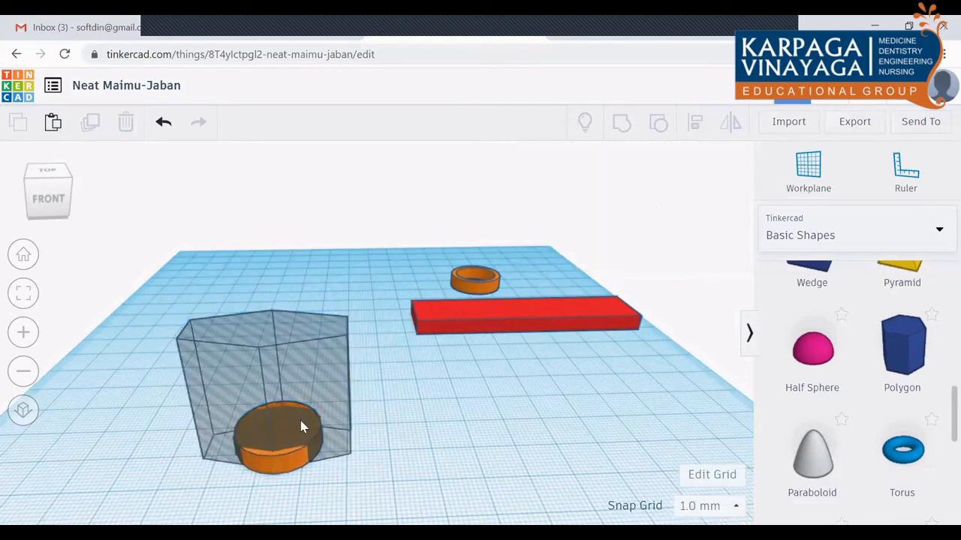
Step: Shrink the hexagonal hole from its back right corner to about 23 mm wide and 18 mm deep, leaving the disc's right part uncovered
left_click(298, 341)
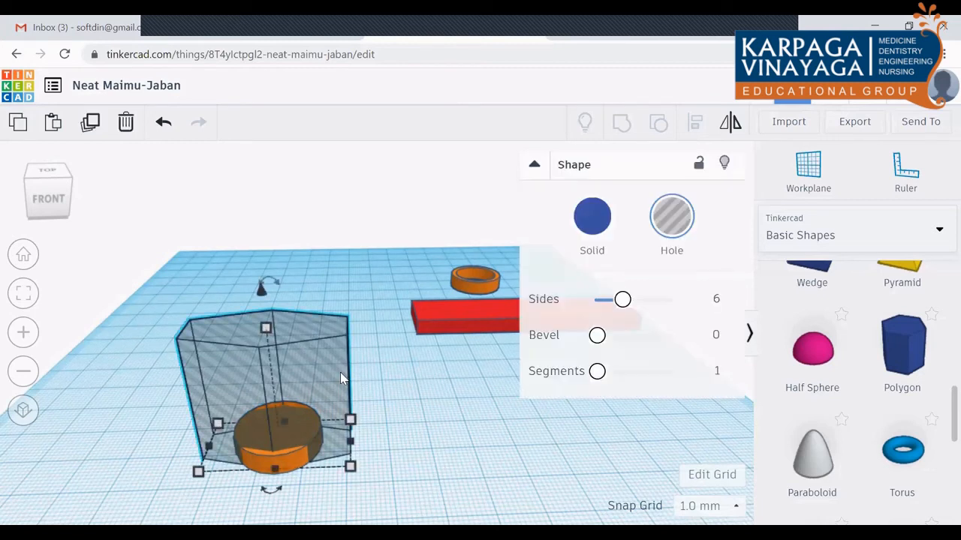
left_click_drag(350, 419, 318, 422)
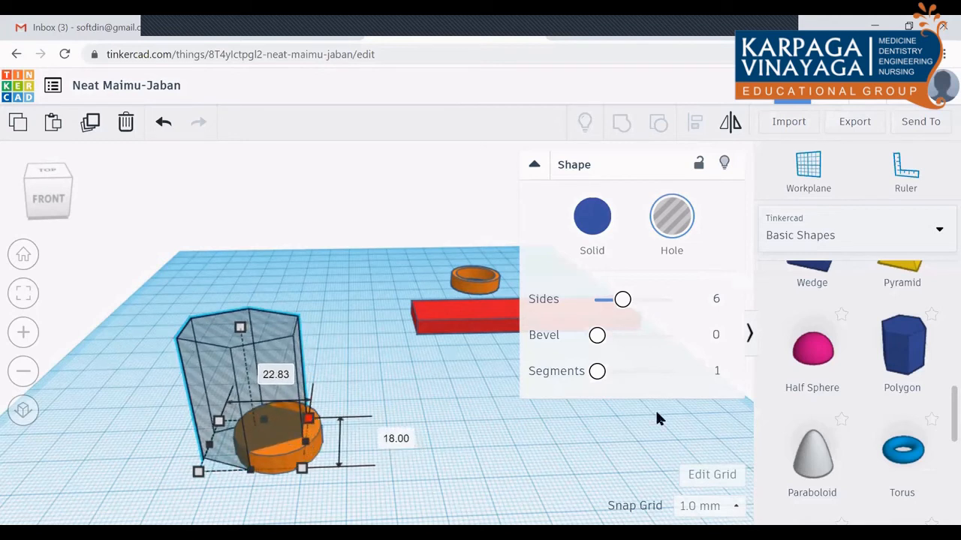
left_click(527, 448)
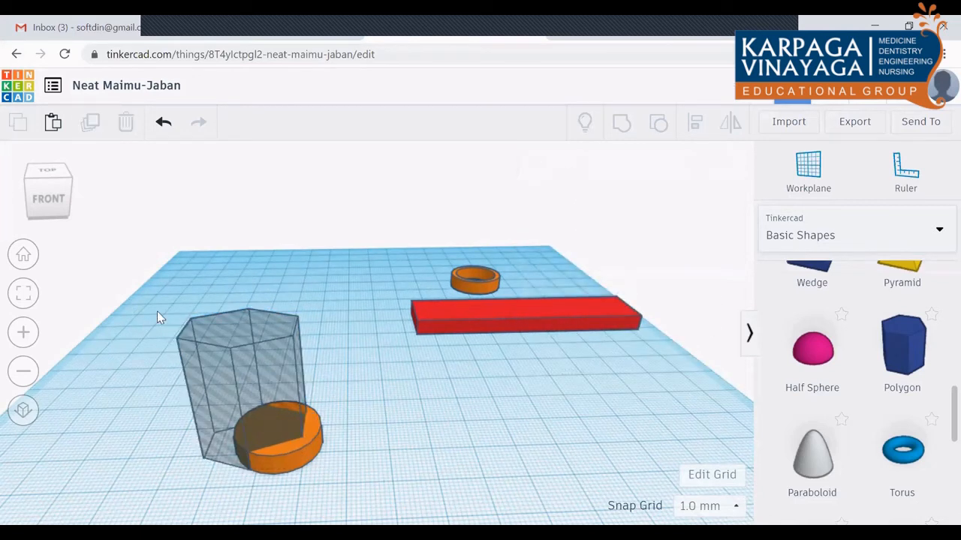
Step: Group the hexagonal hole with the orange disc to cut the open spanner jaw
left_click_drag(151, 269, 352, 491)
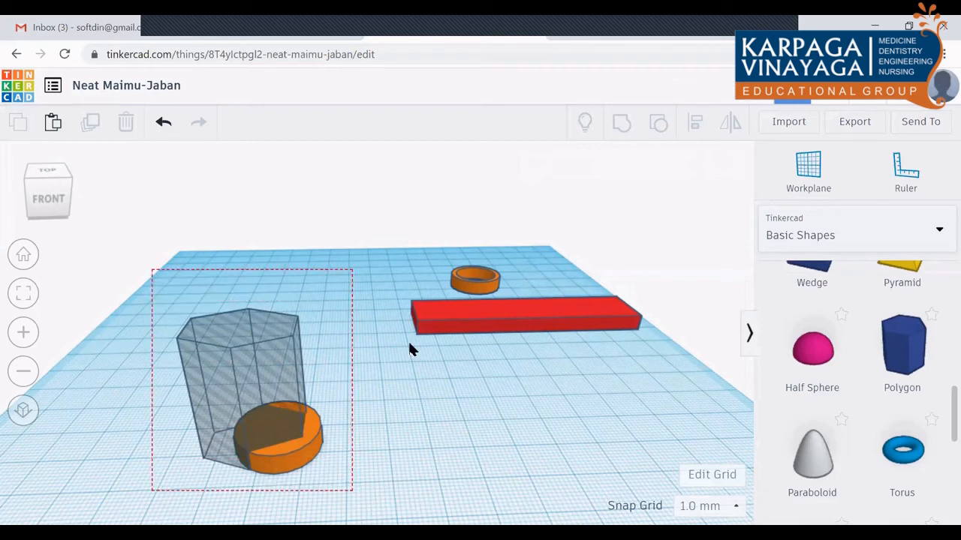
left_click(627, 122)
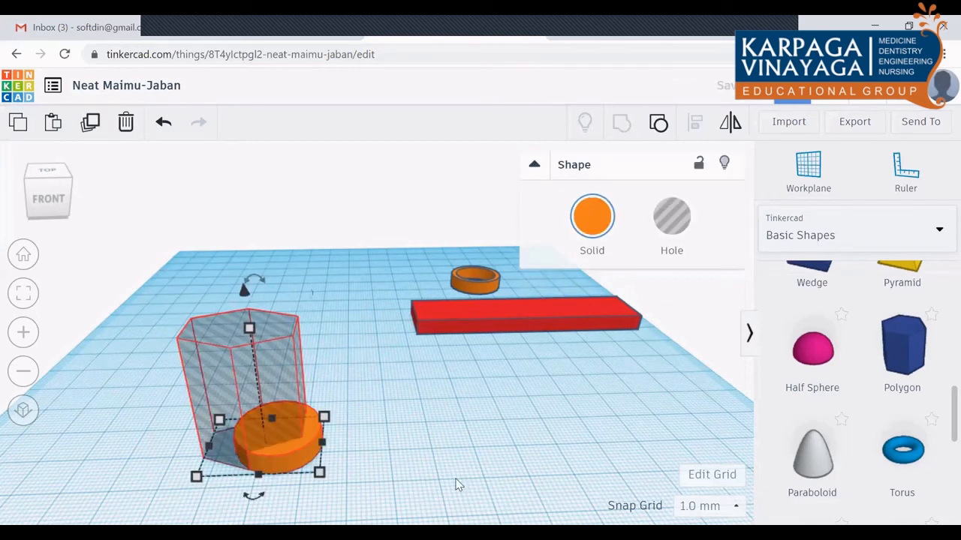
left_click(453, 477)
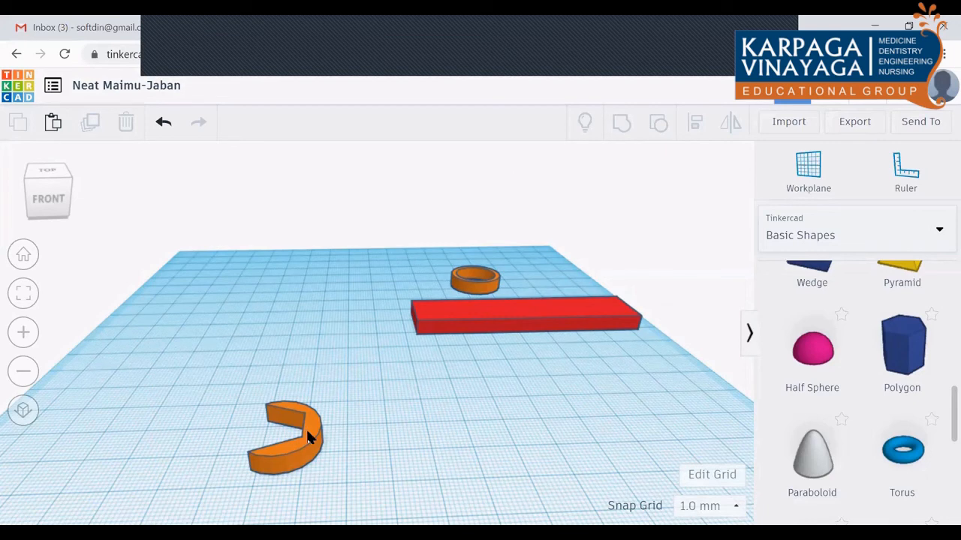
Step: Move the jaw toward the back of the workplane and the red bar 43 mm left and 23 mm forward, up against the jaw
left_click_drag(306, 427, 276, 332)
left_click(397, 393)
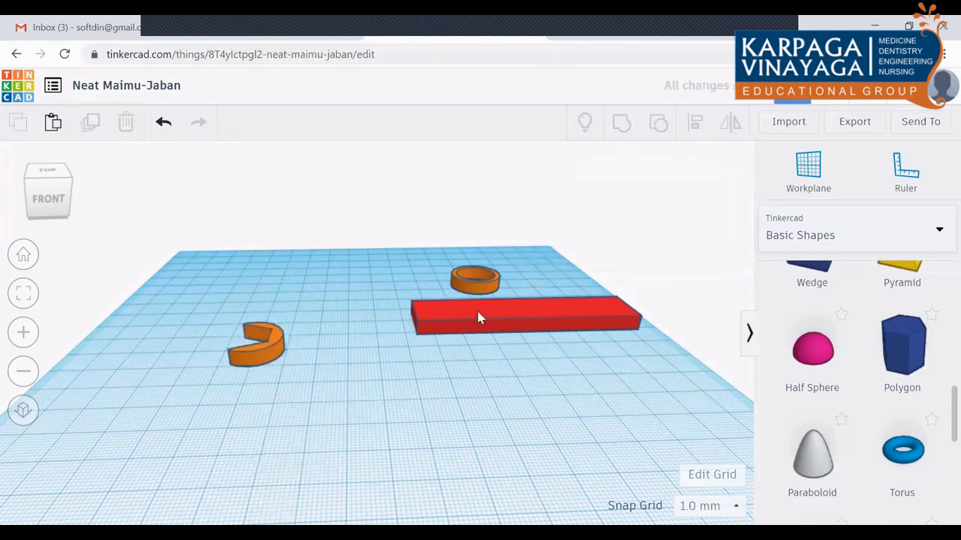
left_click_drag(479, 319, 400, 312)
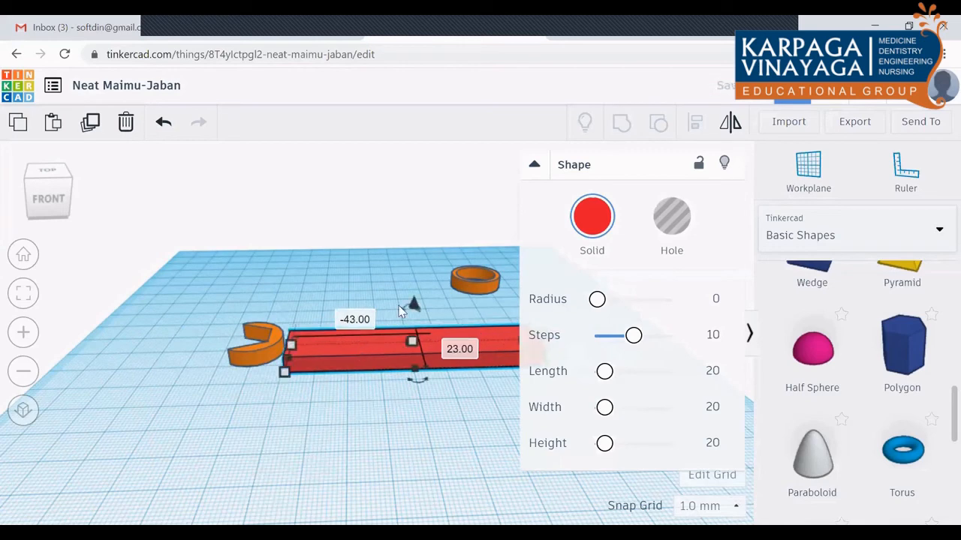
left_click(416, 451)
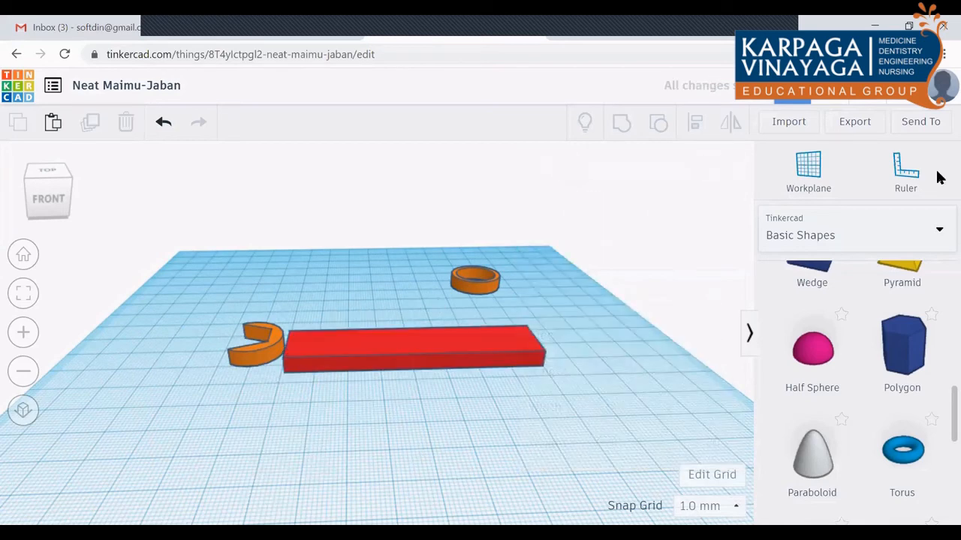
Step: Try to align the jaw and the red bar on their front-to-back centres
left_click(64, 196)
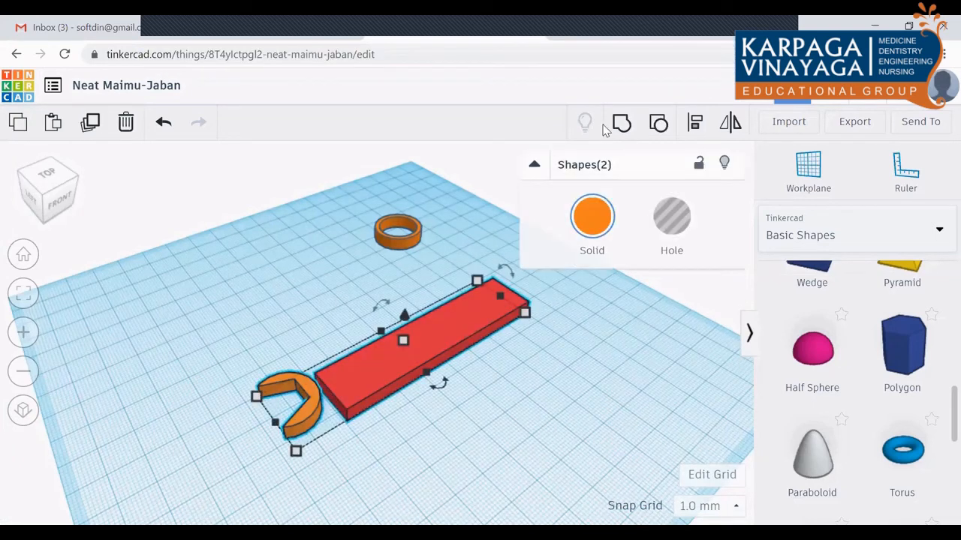
left_click(700, 123)
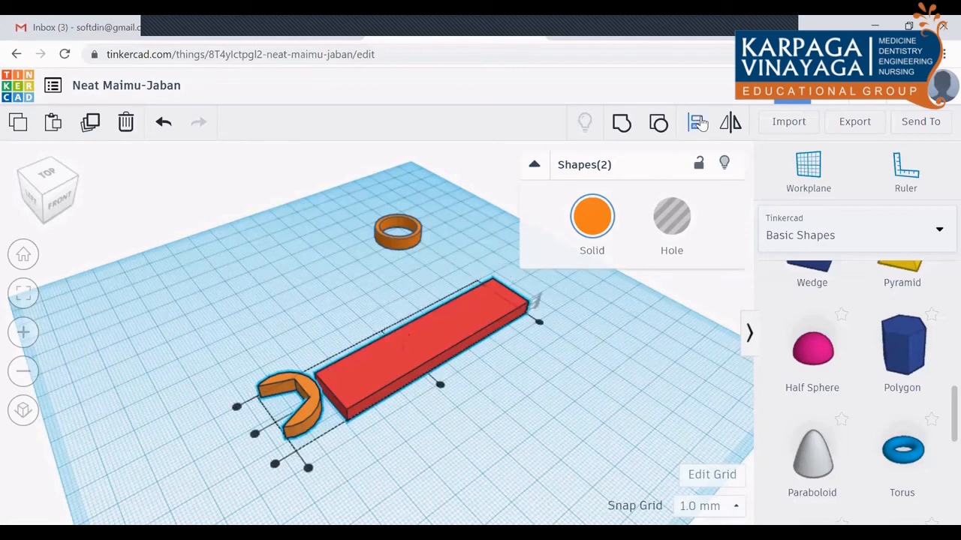
left_click(256, 435)
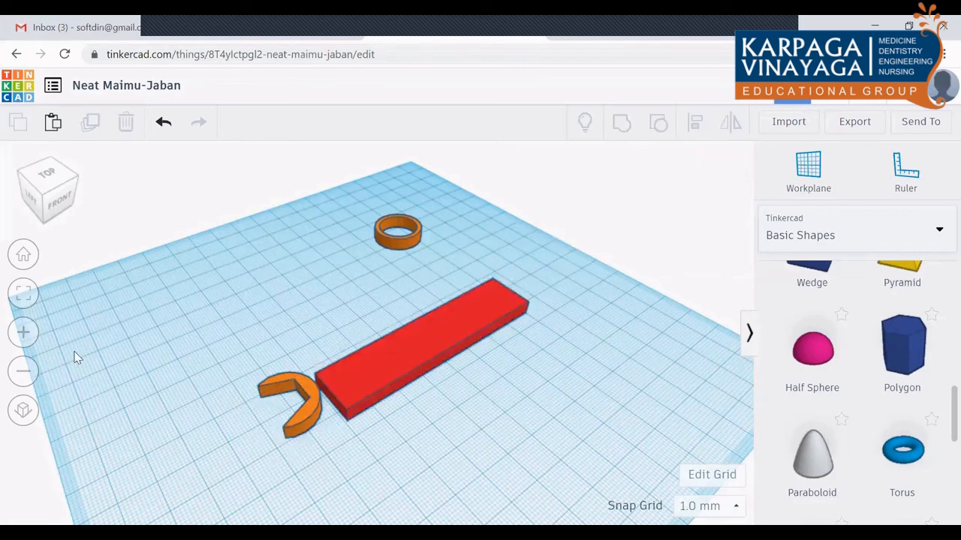
Step: Align the jaw and the red bar on their front-to-back centres, and check the alignment from the front and from above
left_click_drag(44, 207, 55, 211)
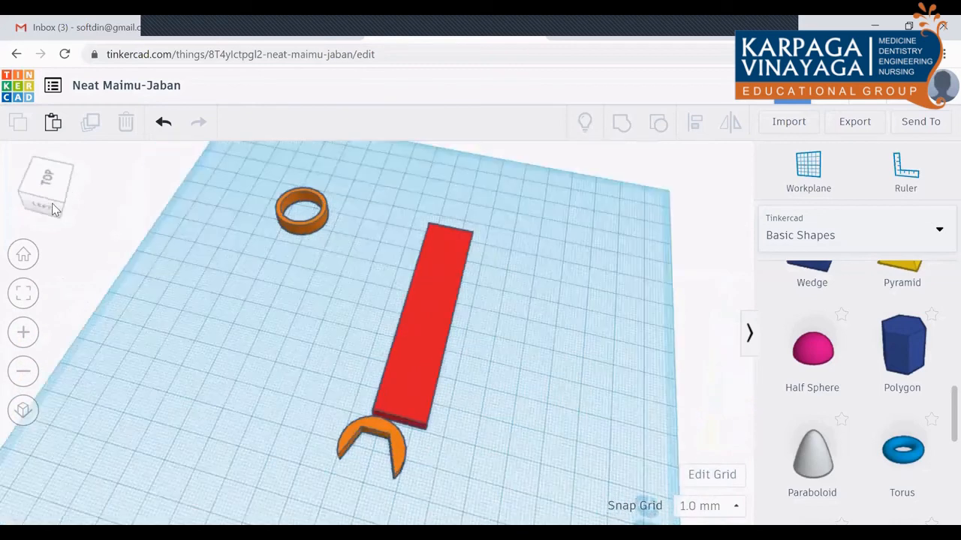
left_click(54, 204)
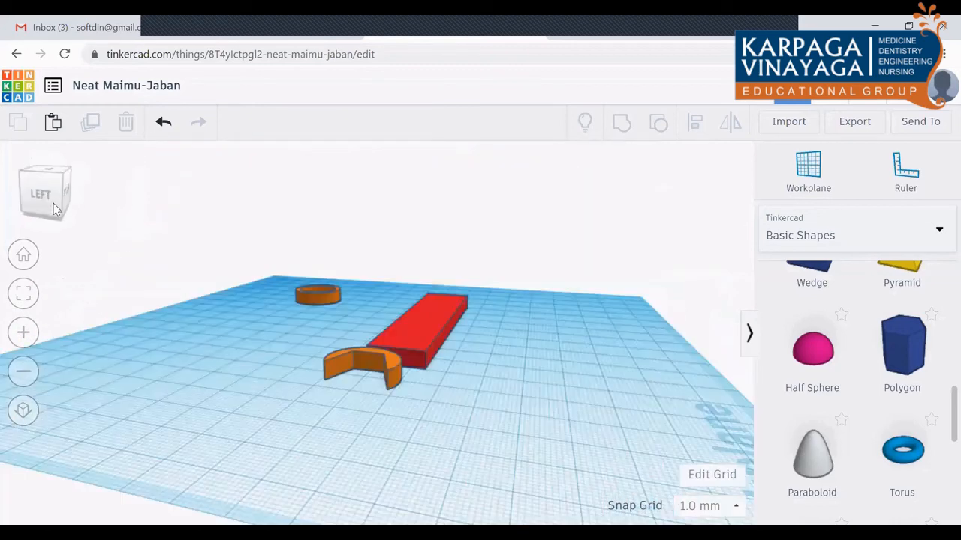
left_click(406, 372)
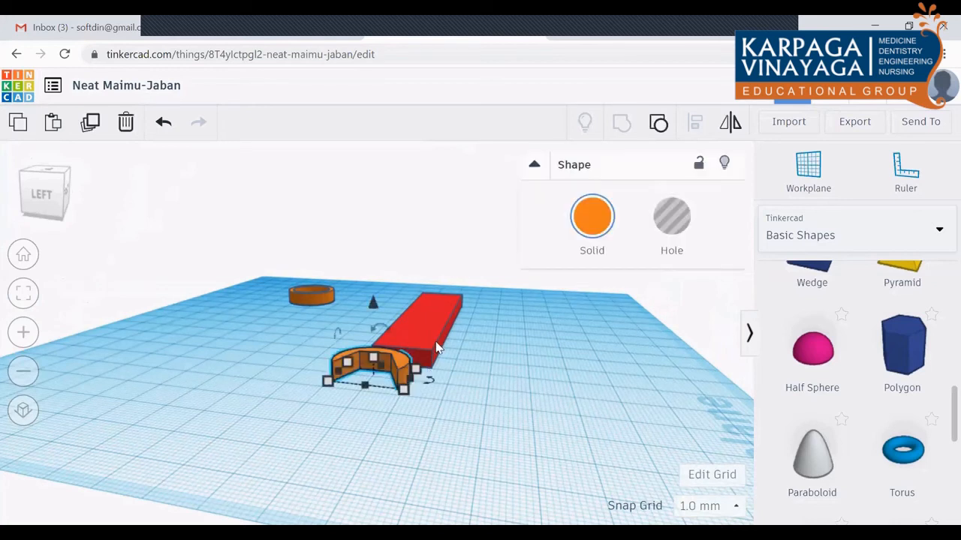
left_click(435, 349, "shift")
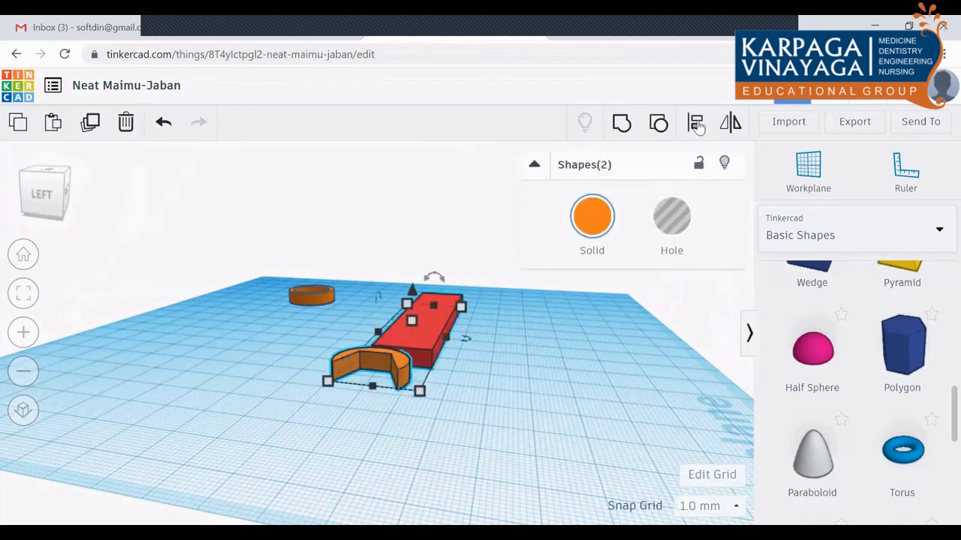
left_click(696, 125)
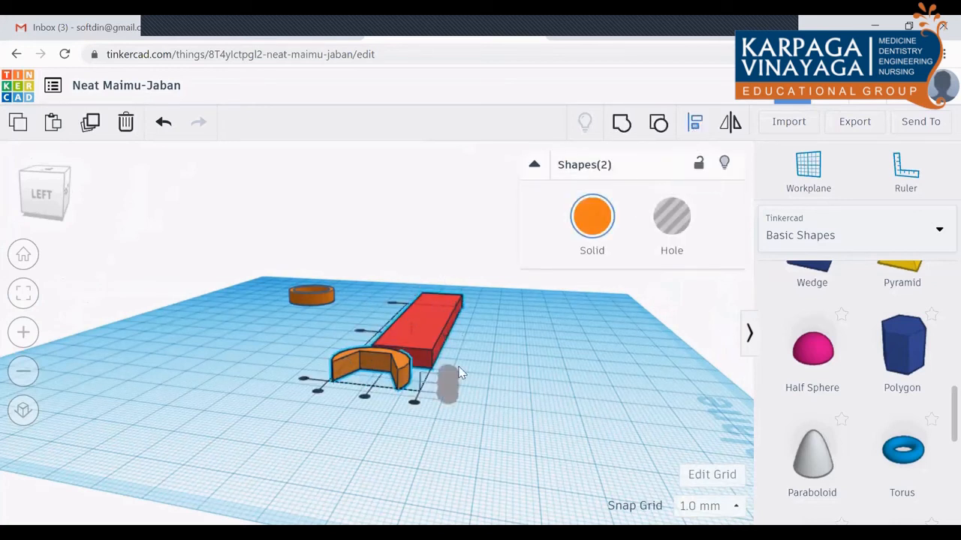
left_click(364, 395)
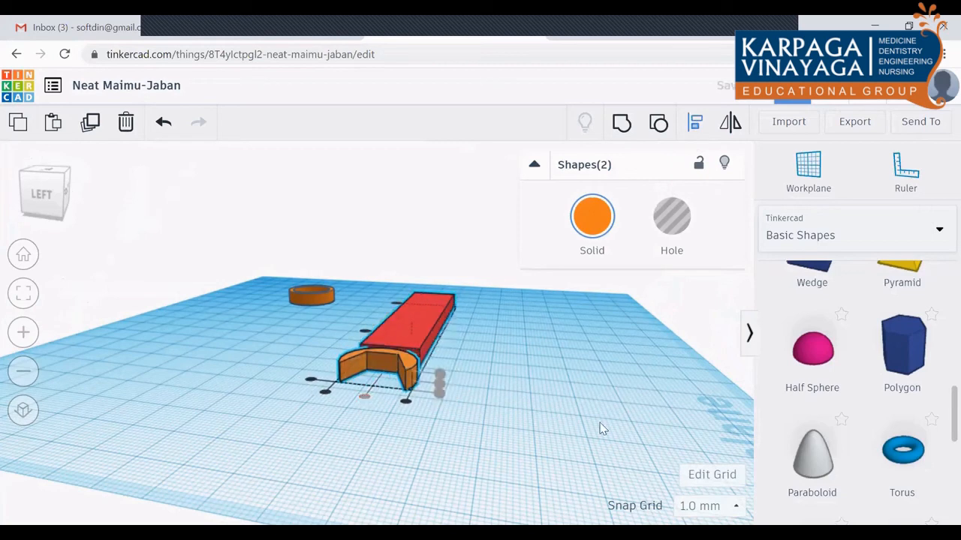
left_click_drag(36, 214, 35, 220)
left_click(35, 217)
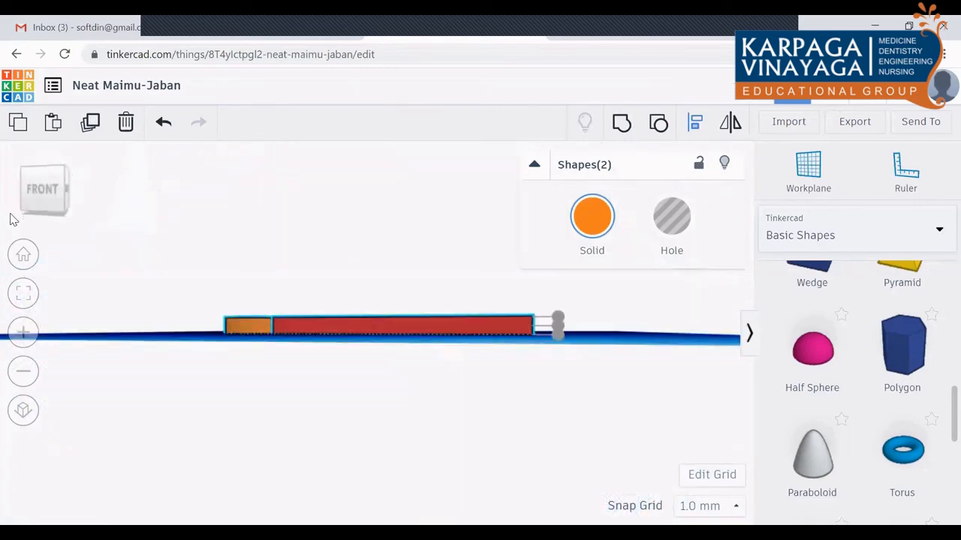
left_click_drag(10, 214, 22, 222)
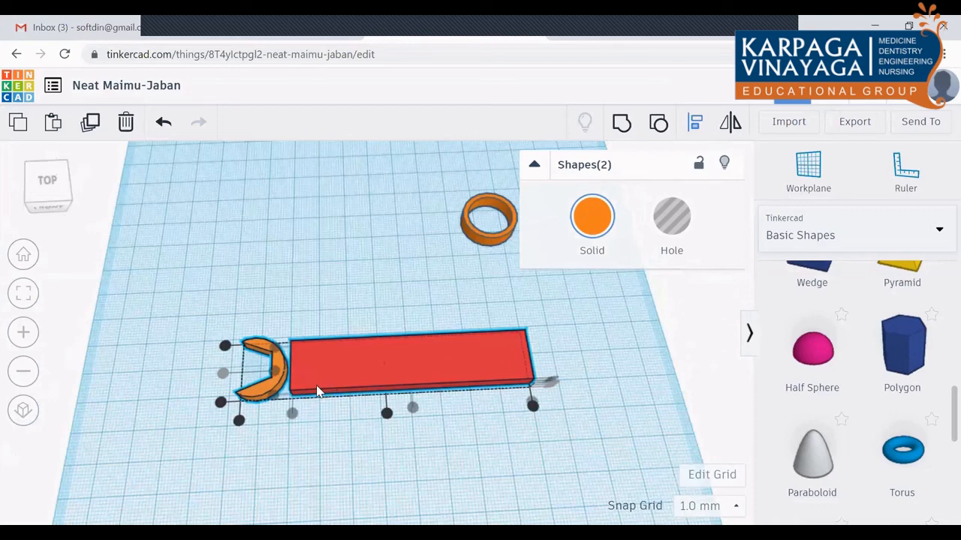
left_click(322, 427)
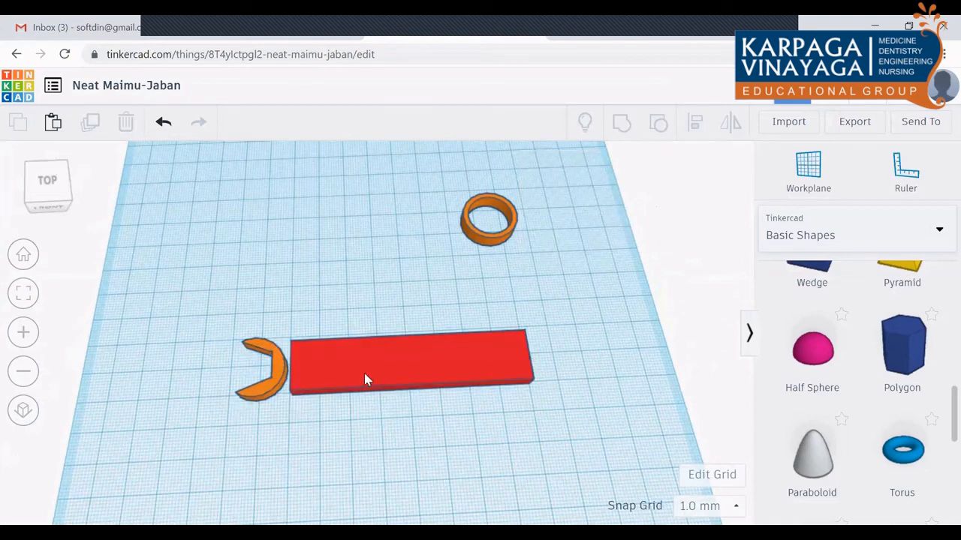
Step: Move the red bar 4 mm left and 0.5 mm forward into the jaw's closed end, and nudge it one more grid step left
mouse_move(365, 379)
left_mouse_down()
mouse_move(342, 384)
mouse_move(364, 377)
left_mouse_up()
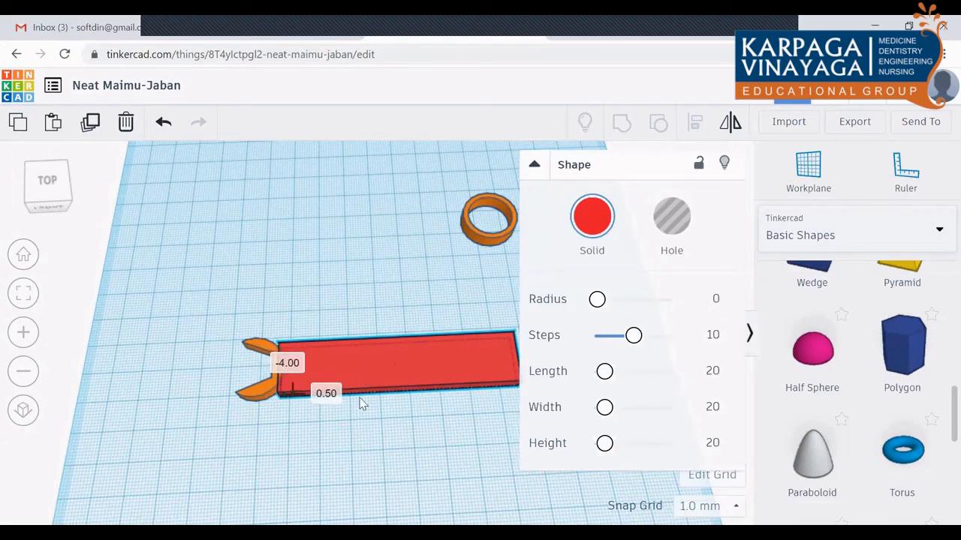
left_click(349, 448)
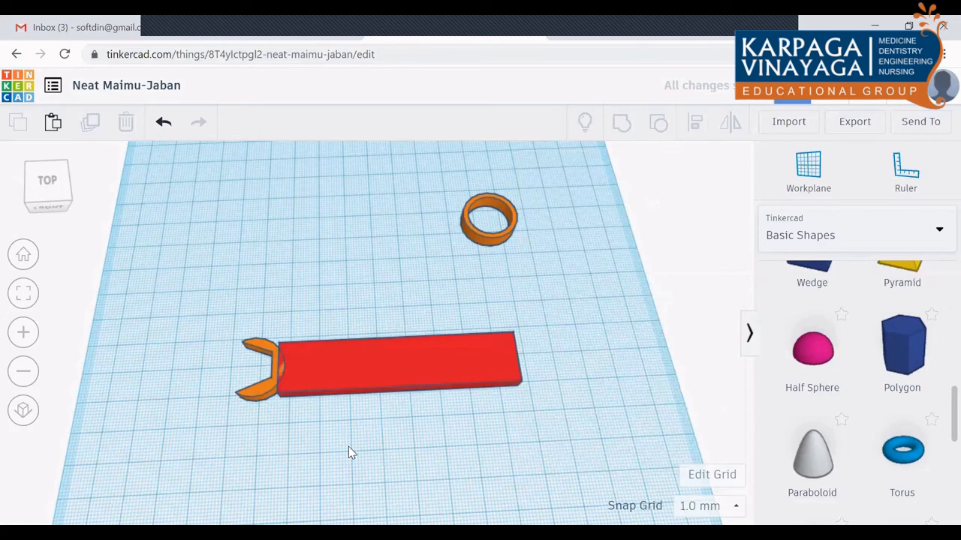
left_click(325, 369)
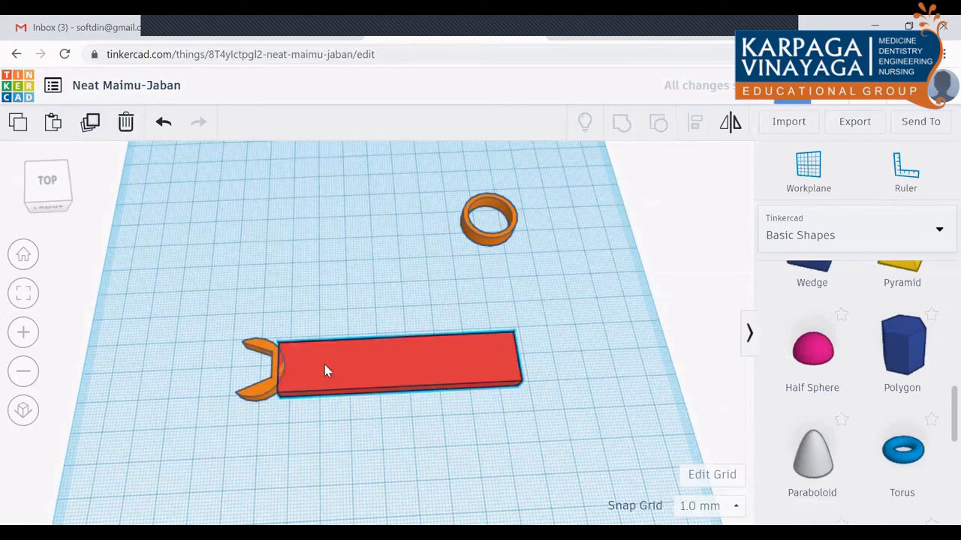
key("Left")
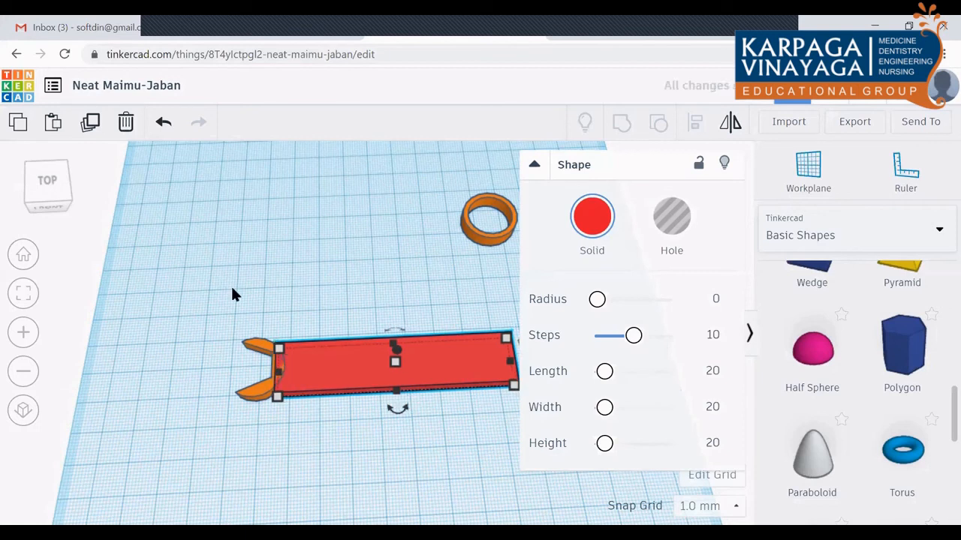
left_click(230, 278)
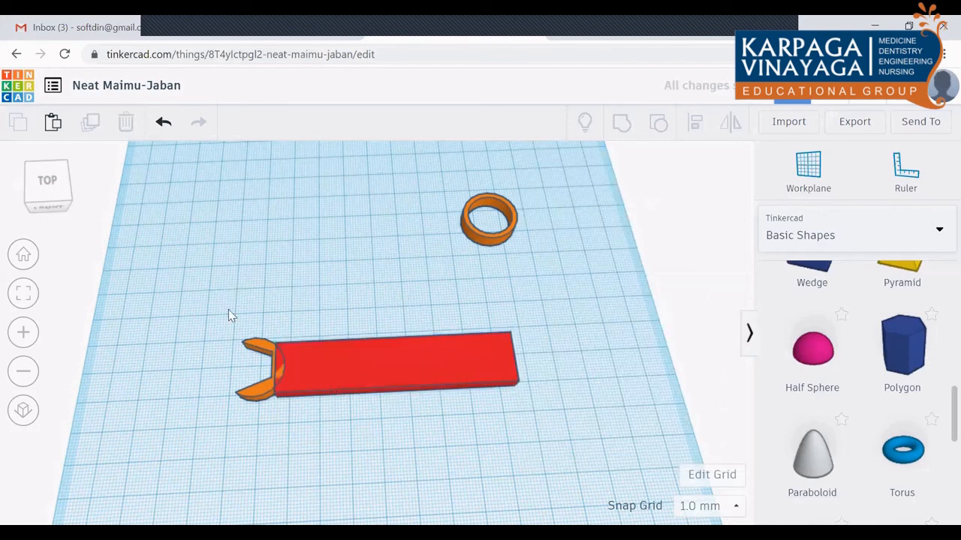
Step: Group the jaw and the red bar into one solid shape
left_click_drag(220, 297, 651, 442)
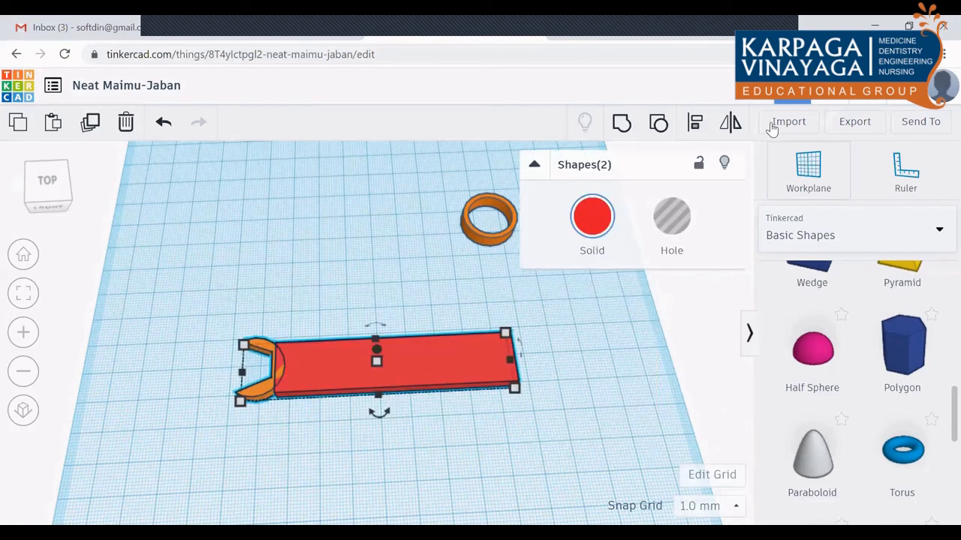
left_click(622, 124)
left_click(627, 461)
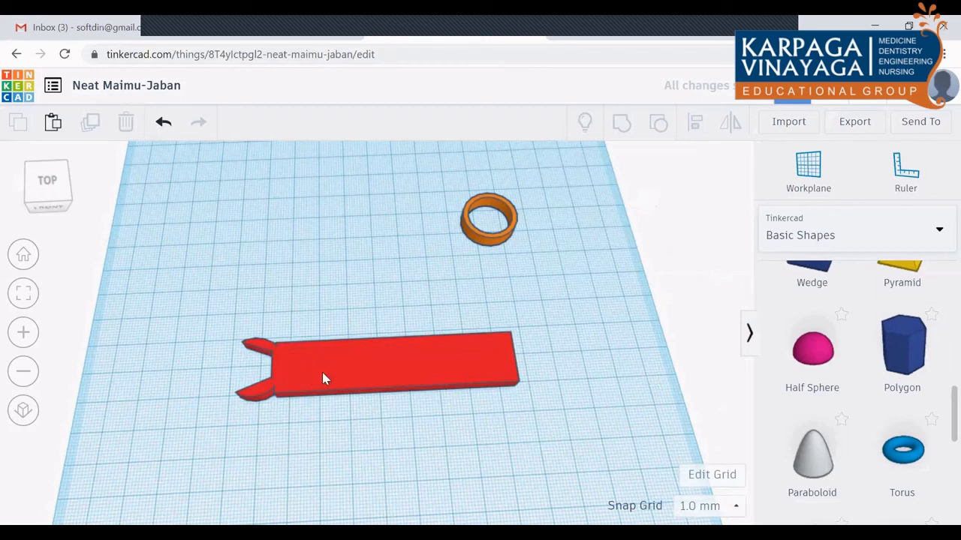
Step: Undo the grouping of the jaw and the red bar, and nudge the bar slightly right at the jaw's closed end
key("ctrl+z")
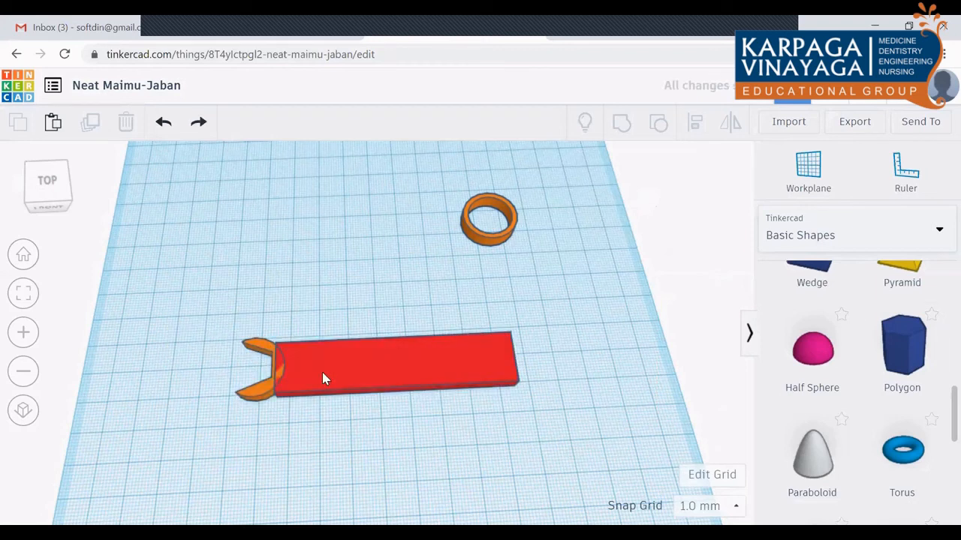
left_click(322, 376)
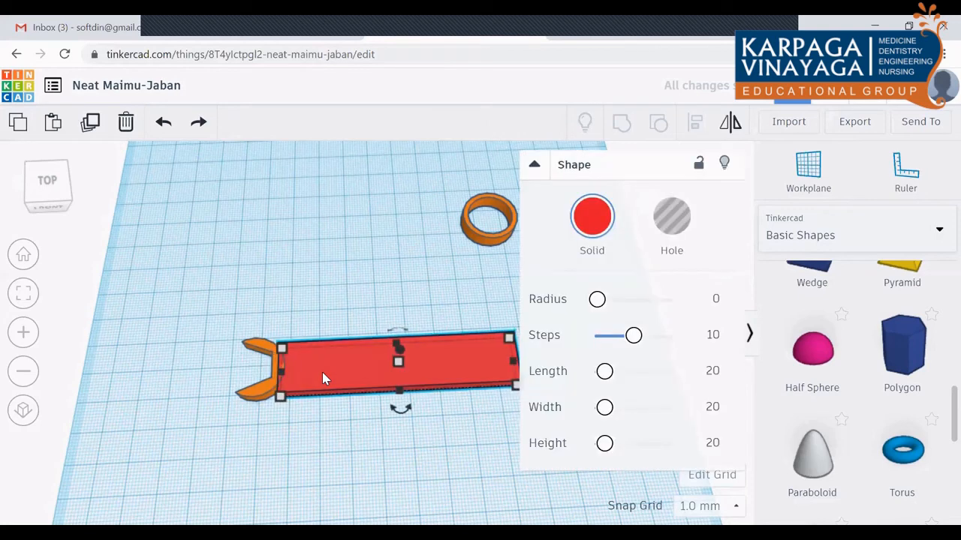
left_click(304, 251)
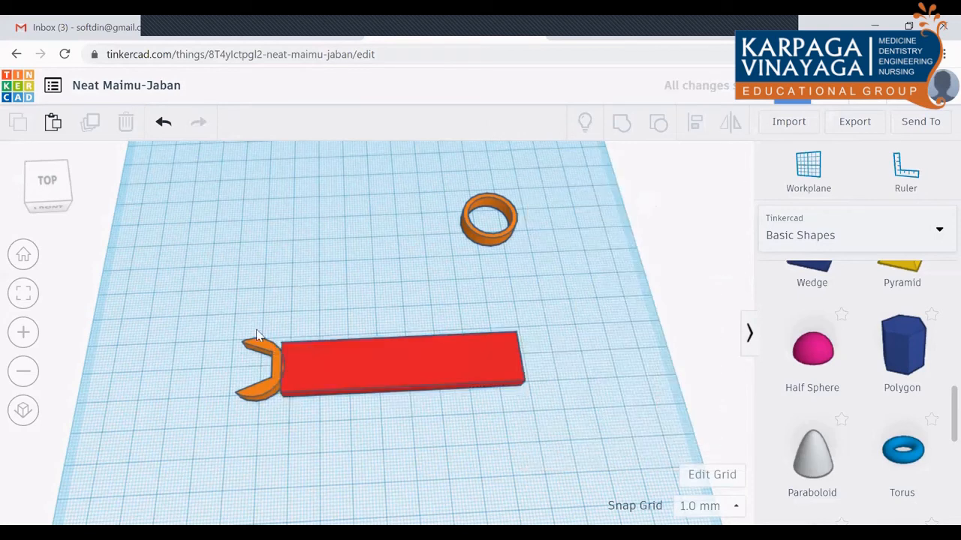
Step: Group the jaw and the red bar into one solid shape
left_click_drag(479, 295, 555, 435)
left_click(621, 123)
left_click(601, 349)
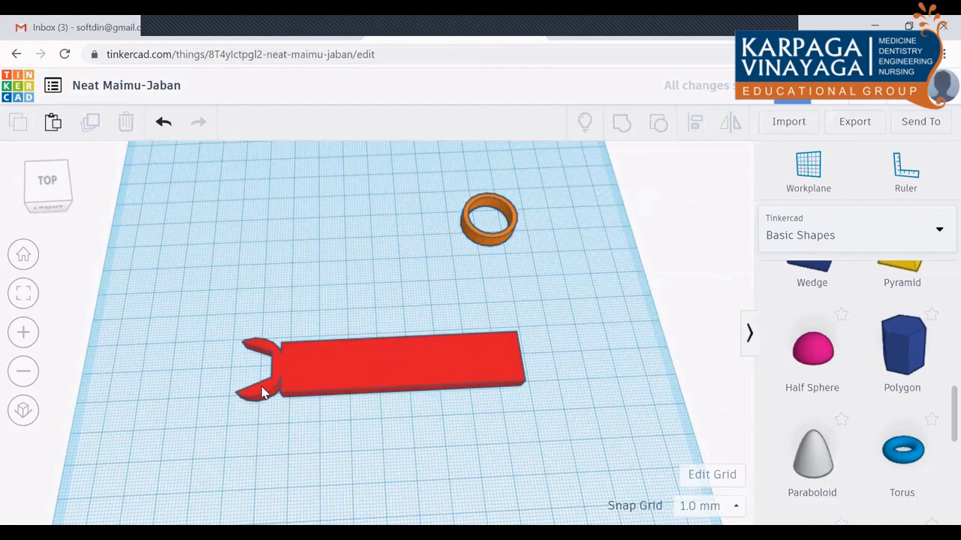
Step: Try to resize the grouped spanner front to back, undo it, and ungroup the jaw from the bar
left_click(352, 359)
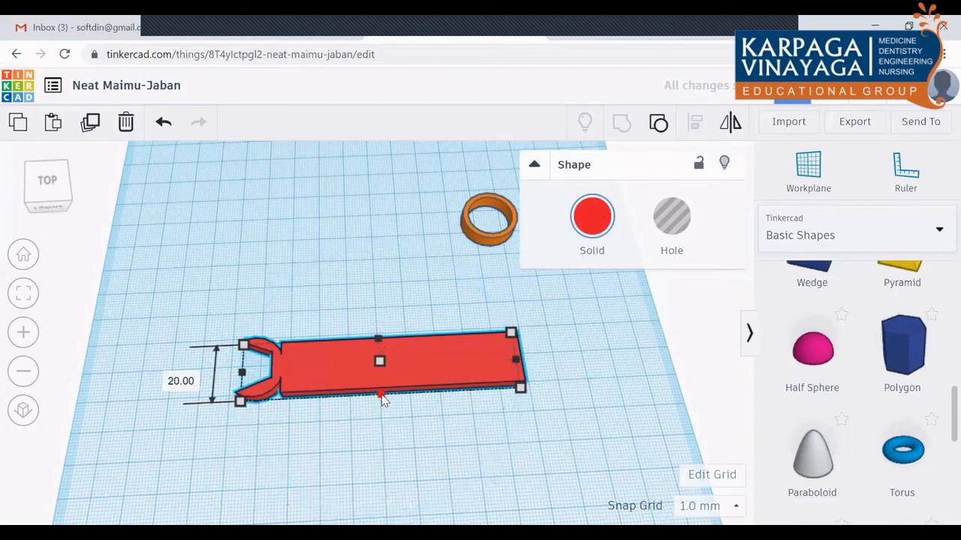
left_click_drag(380, 390, 380, 394)
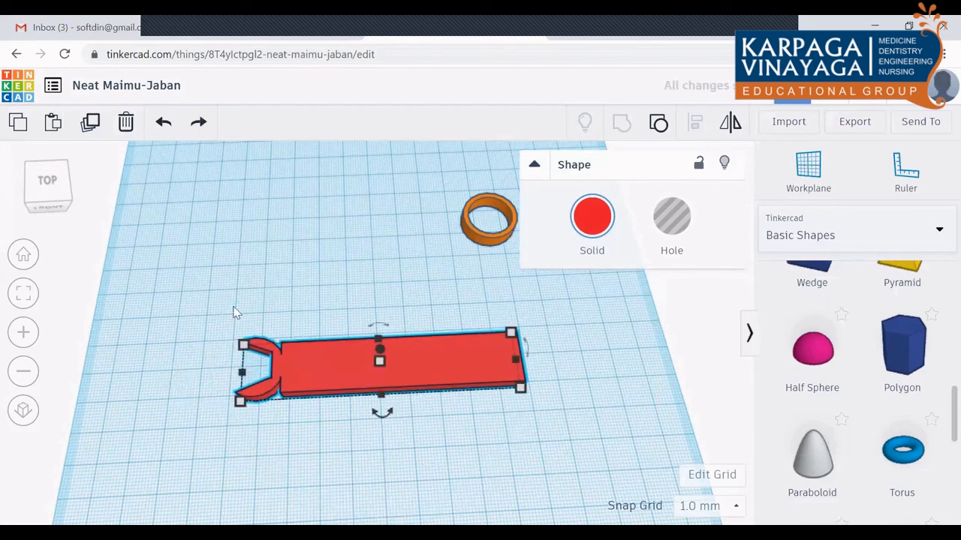
left_click_drag(499, 297, 631, 392)
left_click(658, 124)
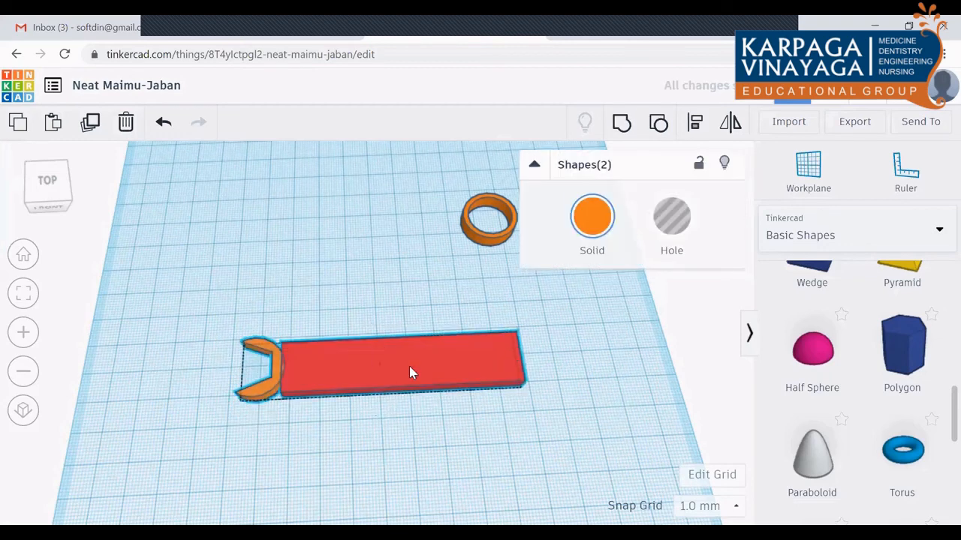
Step: Try to resize the selected jaw and red bar together from their front edge, and undo it
mouse_move(380, 397)
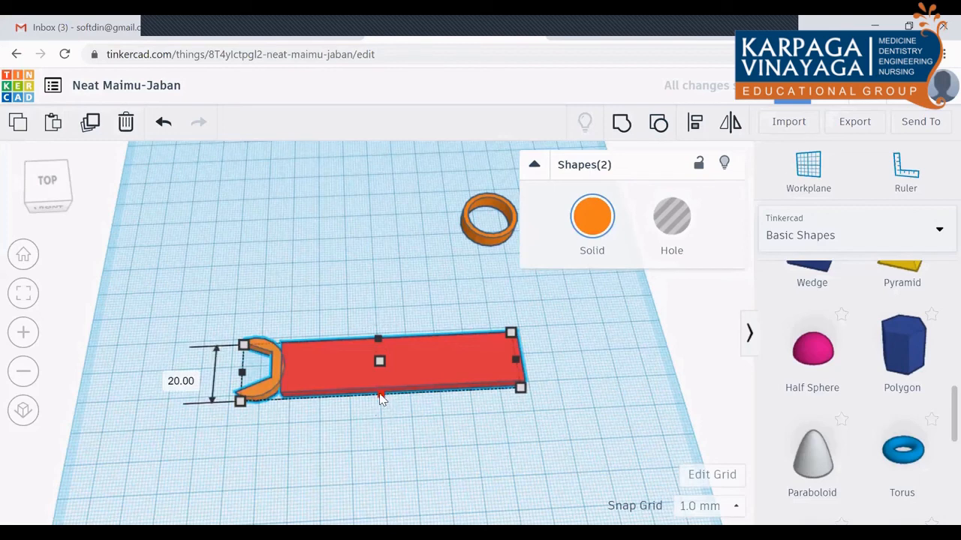
left_click_drag(381, 395, 381, 390)
key("ctrl+z")
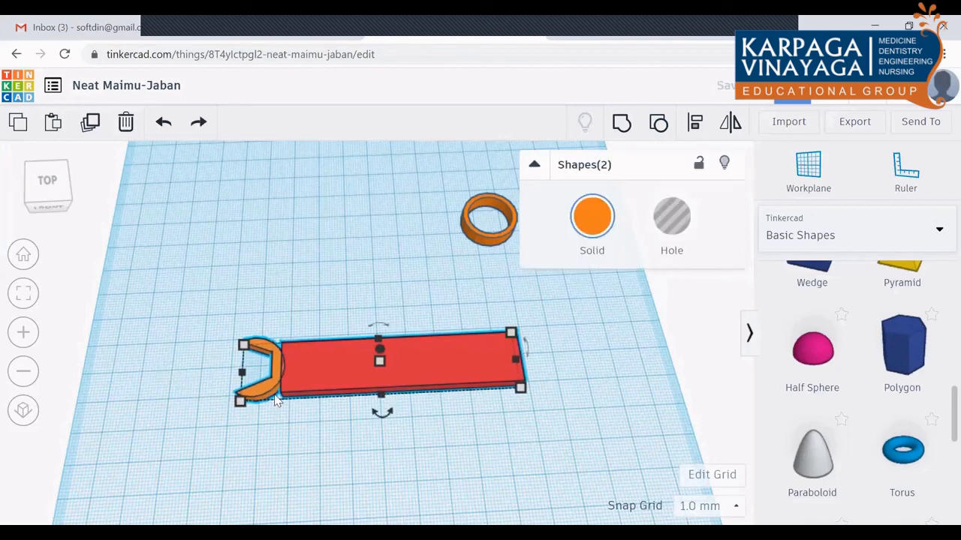
Step: Ungroup the selected jaw and bar, splitting the jaw into its disc and hexagonal hole
left_click_drag(184, 280, 575, 427)
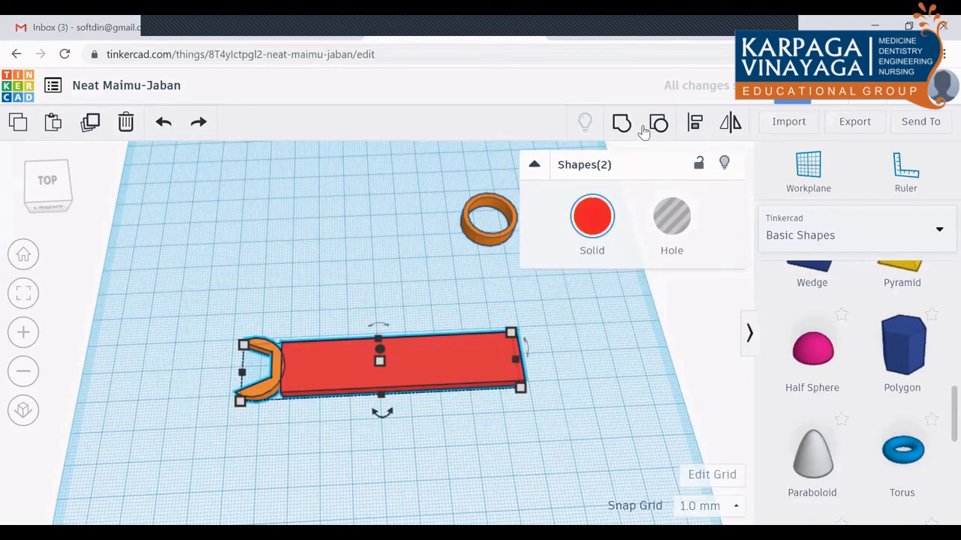
left_click(661, 124)
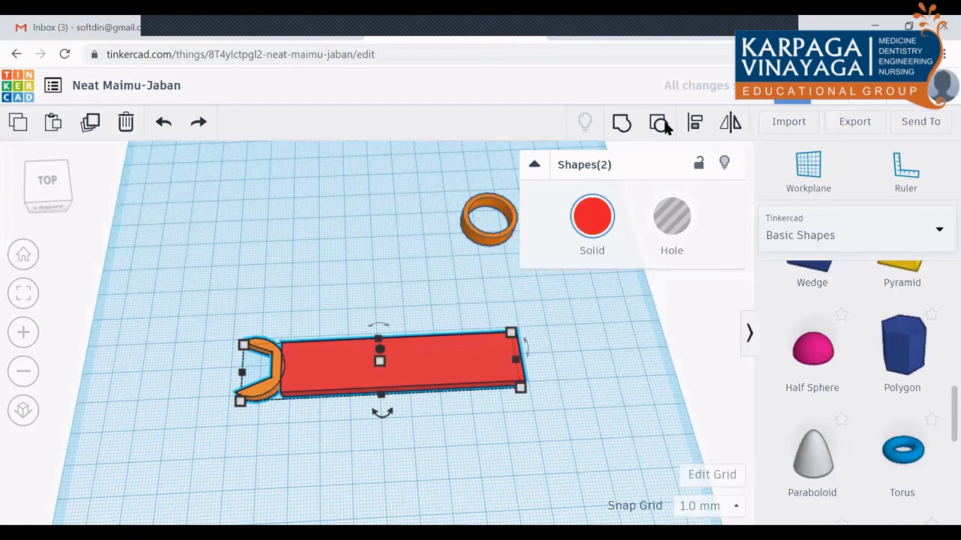
left_click(468, 451)
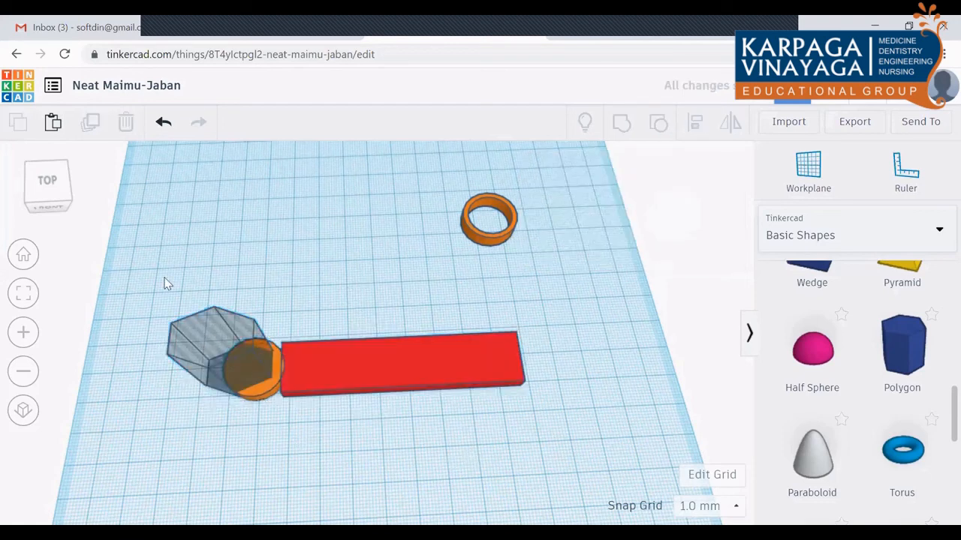
Step: Try moving the red bar 15 mm right, then undo the move and the jaw's ungrouping
left_click(57, 191)
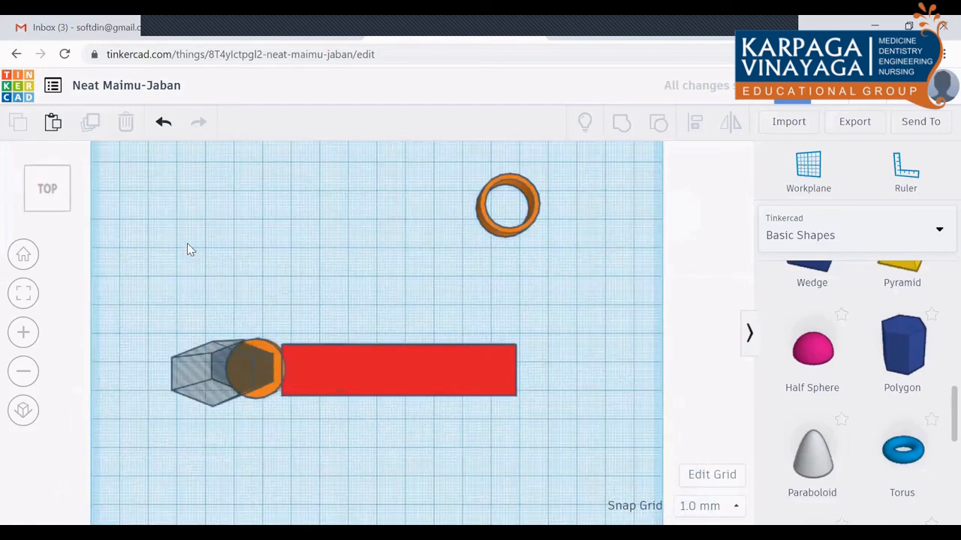
scroll(297, 316, "up", 3)
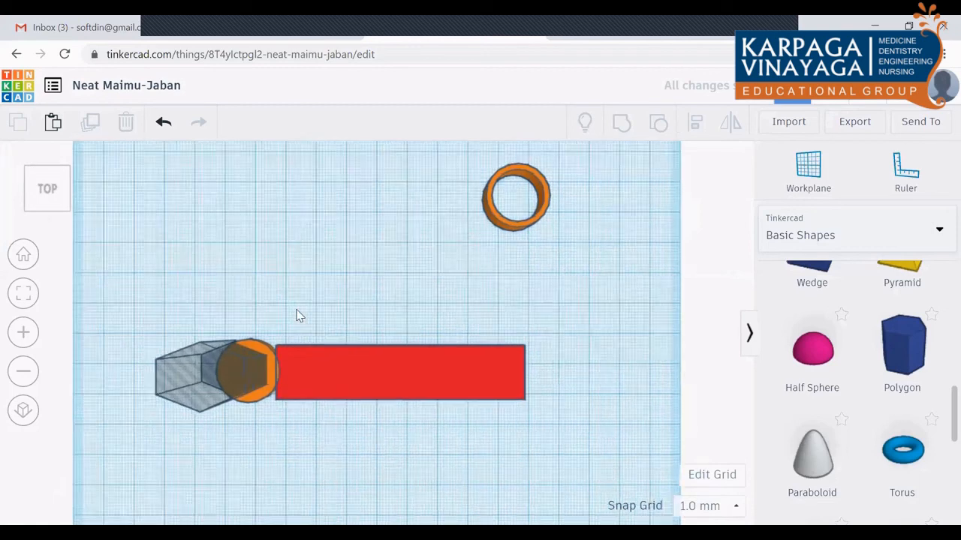
left_click_drag(396, 384, 451, 384)
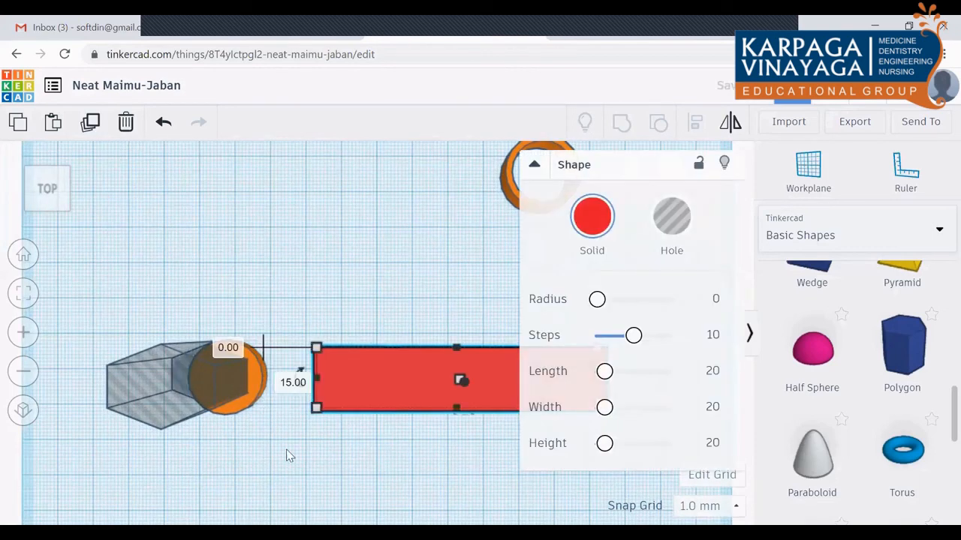
left_click(232, 427)
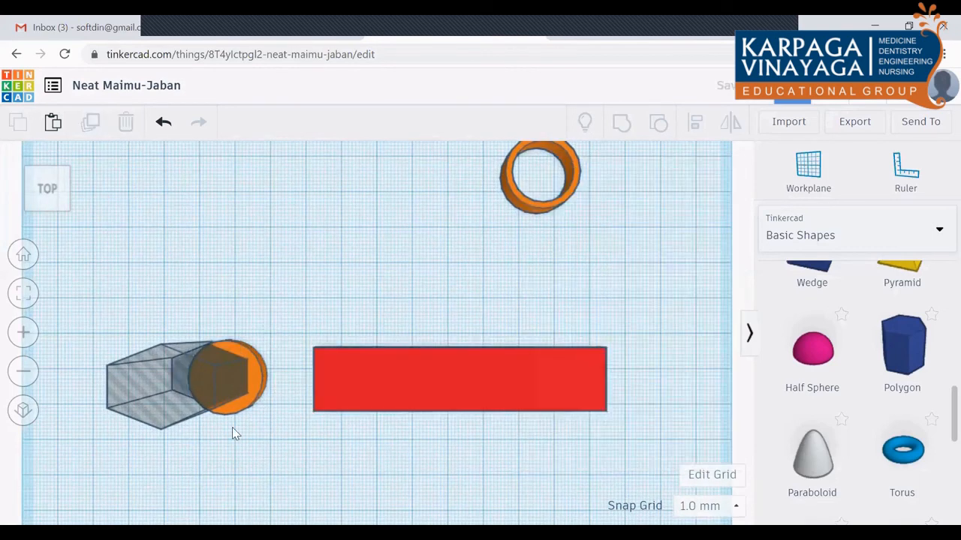
left_click(164, 123)
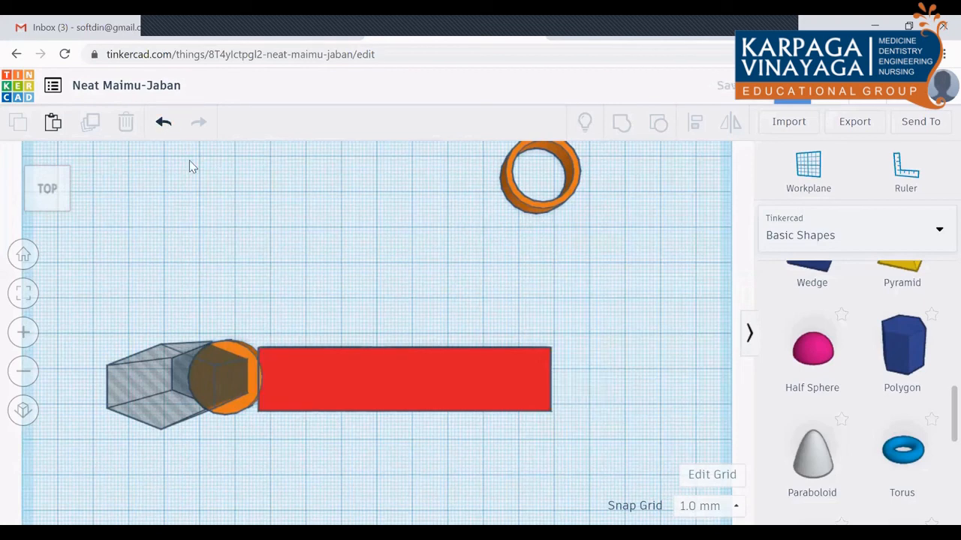
left_click(159, 124)
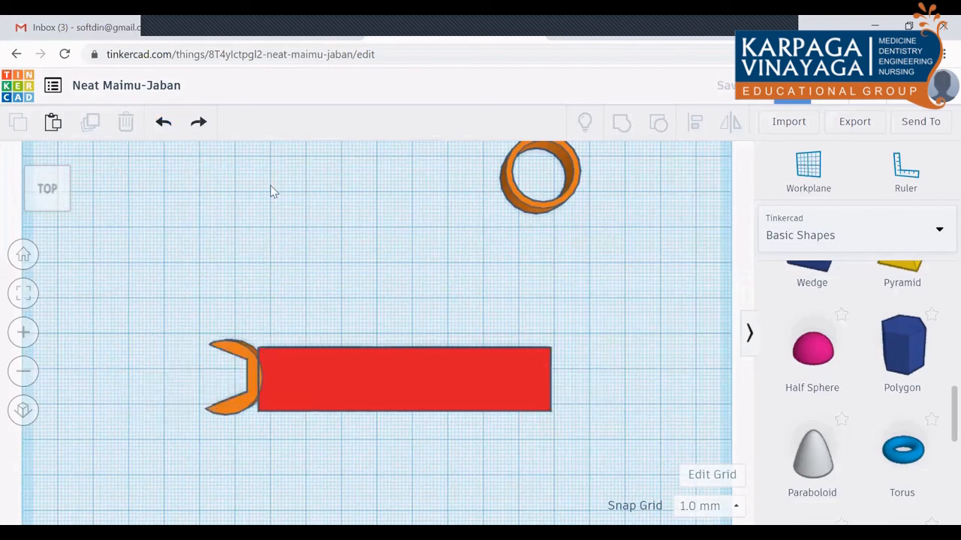
Step: Move the red bar right, clear of the jaw, and narrow it front to back from its rear edge
left_click(445, 372)
left_click_drag(445, 372, 417, 369)
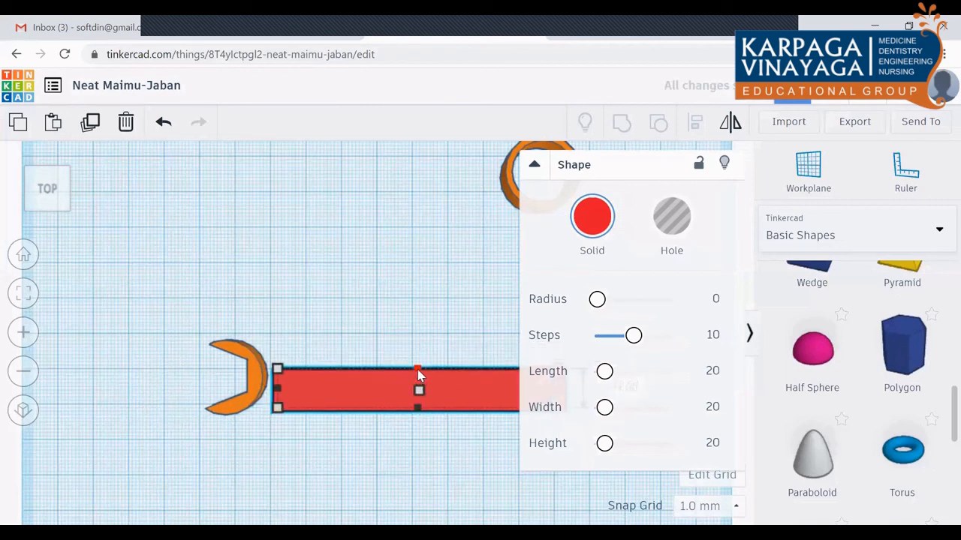
left_click(305, 409)
Step: Align the jaw and the narrowed red bar on their front-to-back centres
left_click(263, 384)
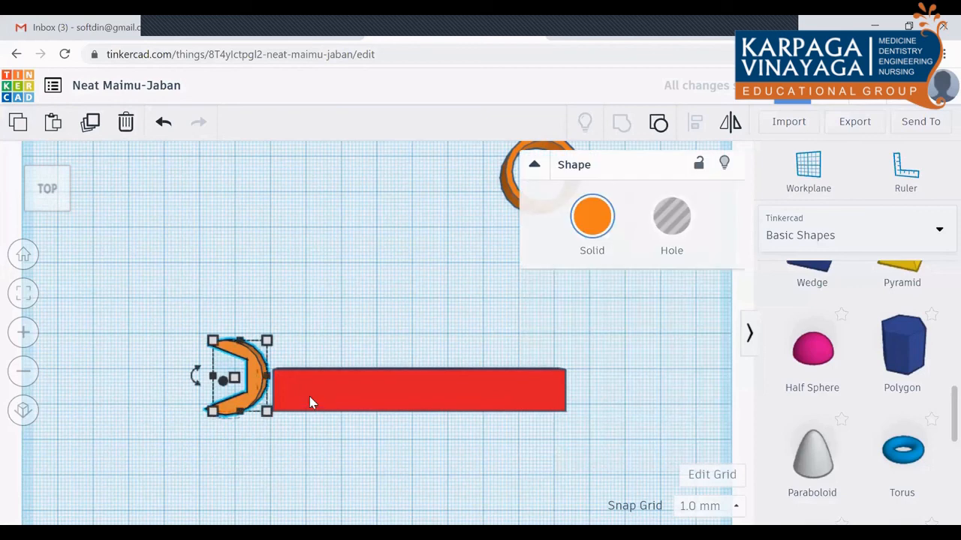
left_click(310, 397, "shift")
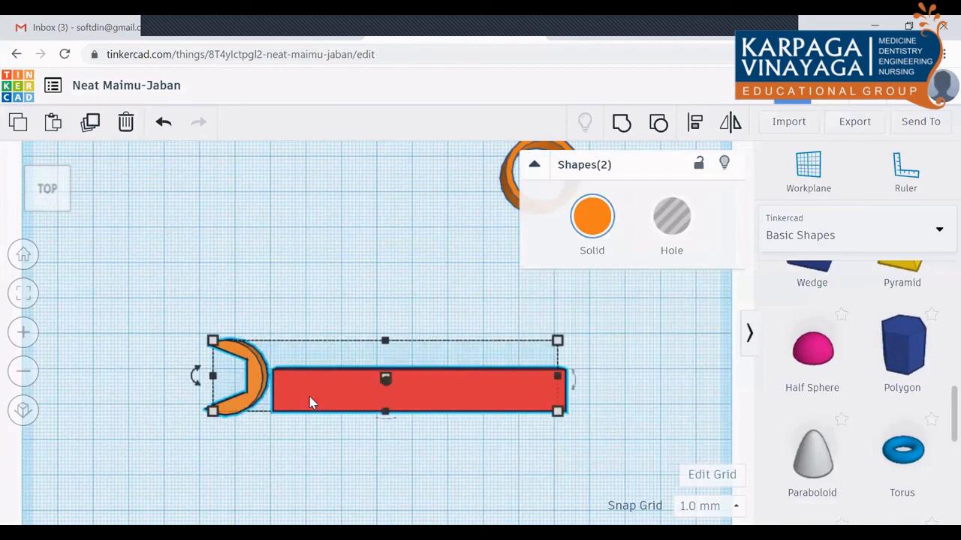
left_click(695, 123)
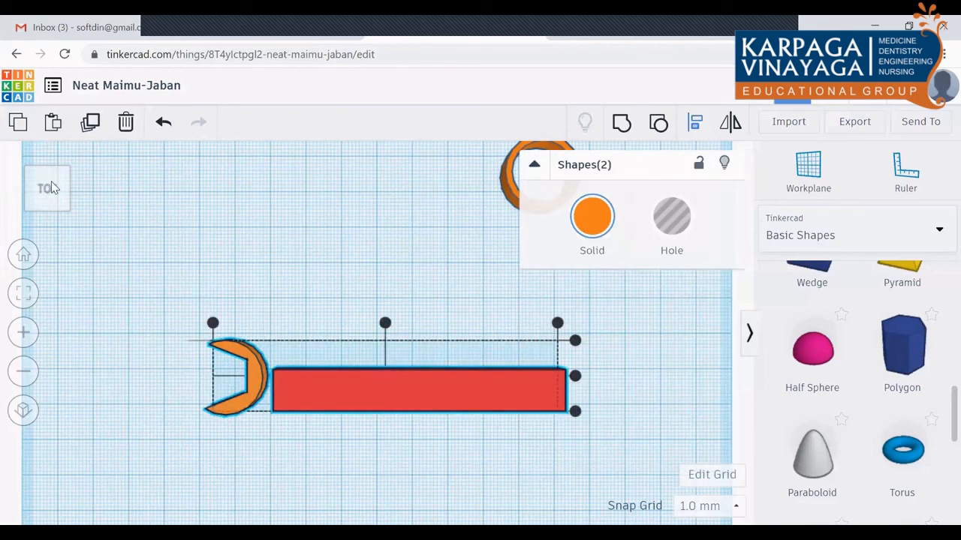
left_click_drag(53, 193, 68, 195)
left_click(72, 186)
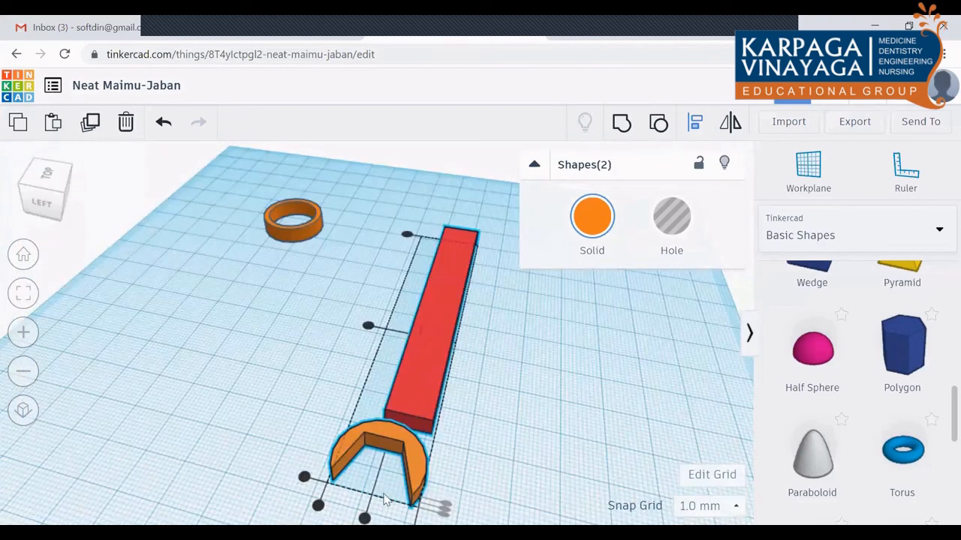
left_click(368, 325)
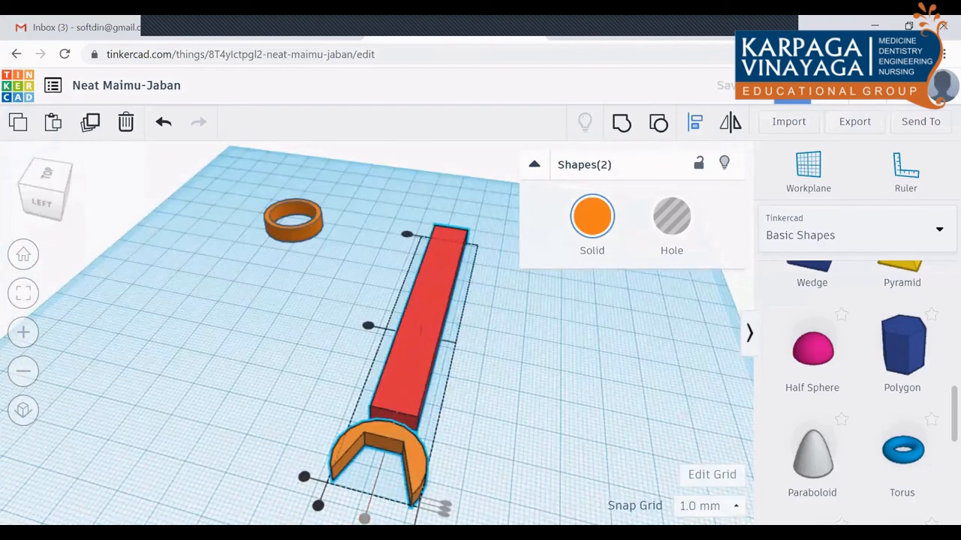
left_click(491, 457)
Step: Move the red bar left so that its end overlaps the jaw's closed end
left_click_drag(47, 211, 36, 209)
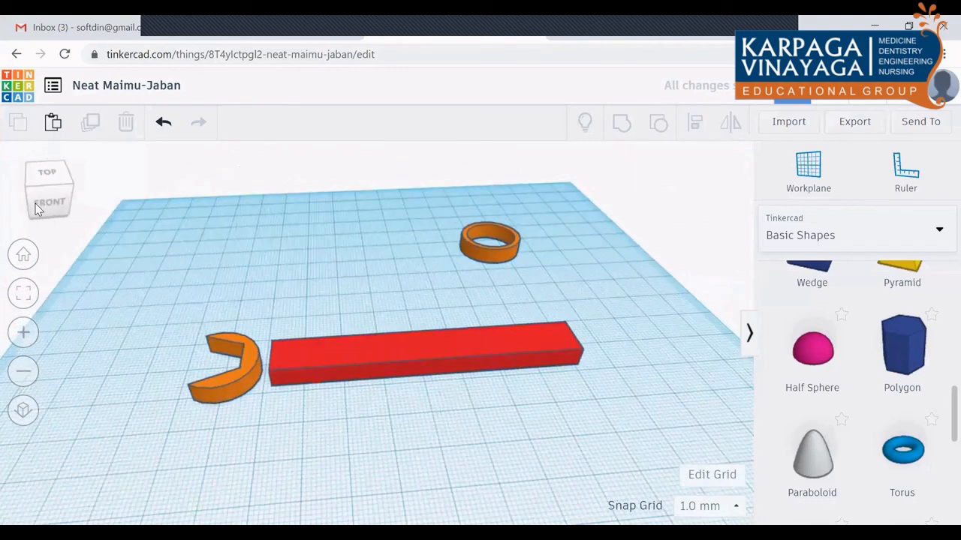
left_click(382, 355)
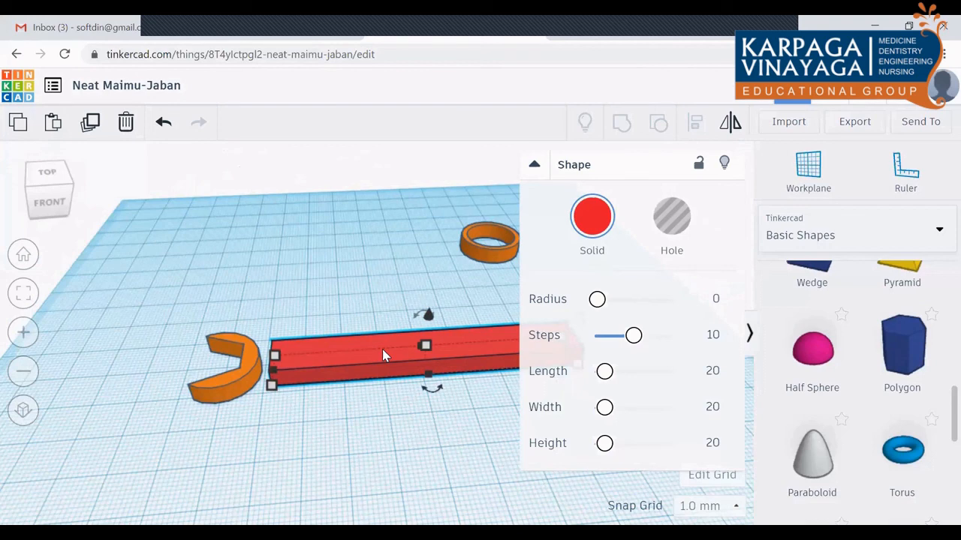
left_click_drag(383, 355, 363, 358)
left_click(313, 295)
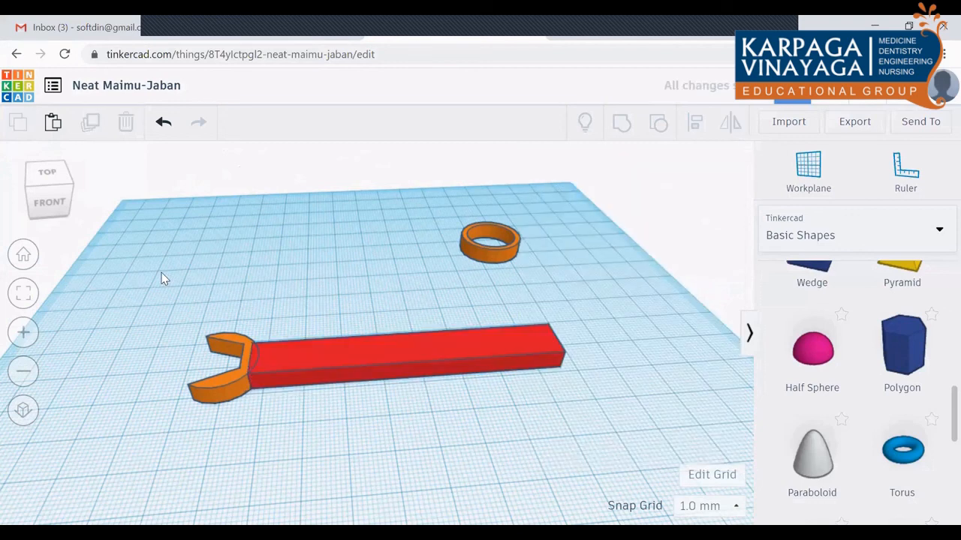
Step: Group the jaw and the narrowed red bar into one solid shape
left_click_drag(155, 270, 368, 457)
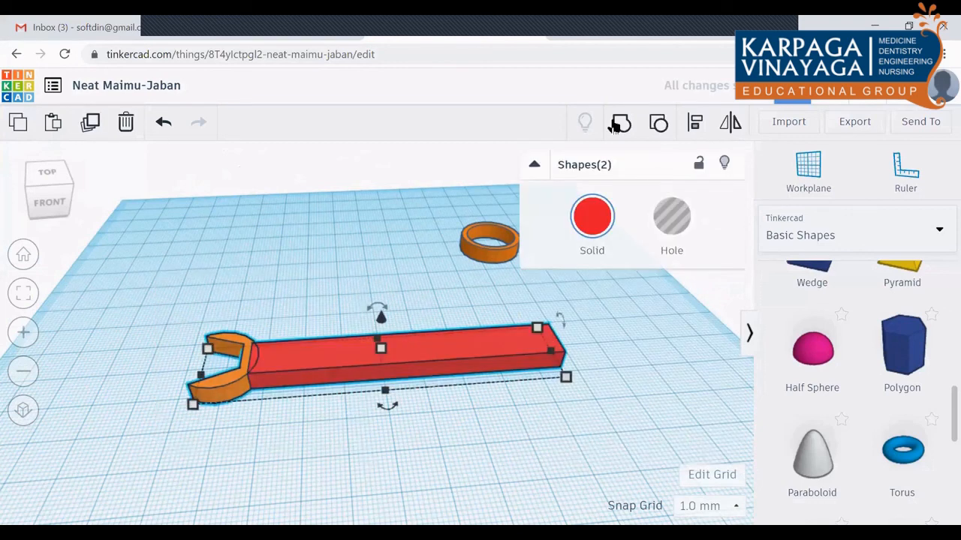
left_click(622, 122)
left_click(653, 433)
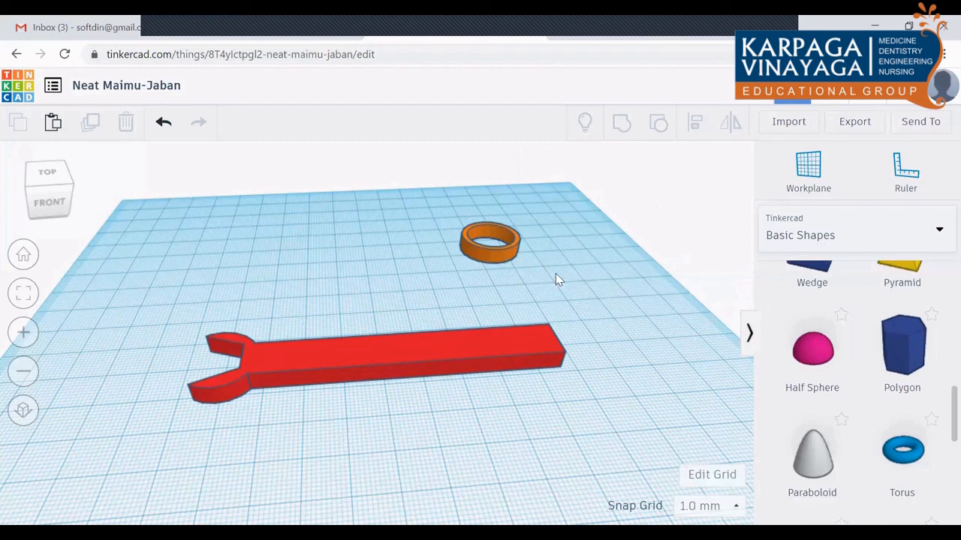
Step: Move the orange ring 54 mm forward and 15 mm right to the bar's free end, and check it from the right side
left_click_drag(489, 242, 614, 313)
left_click_drag(633, 345, 583, 373)
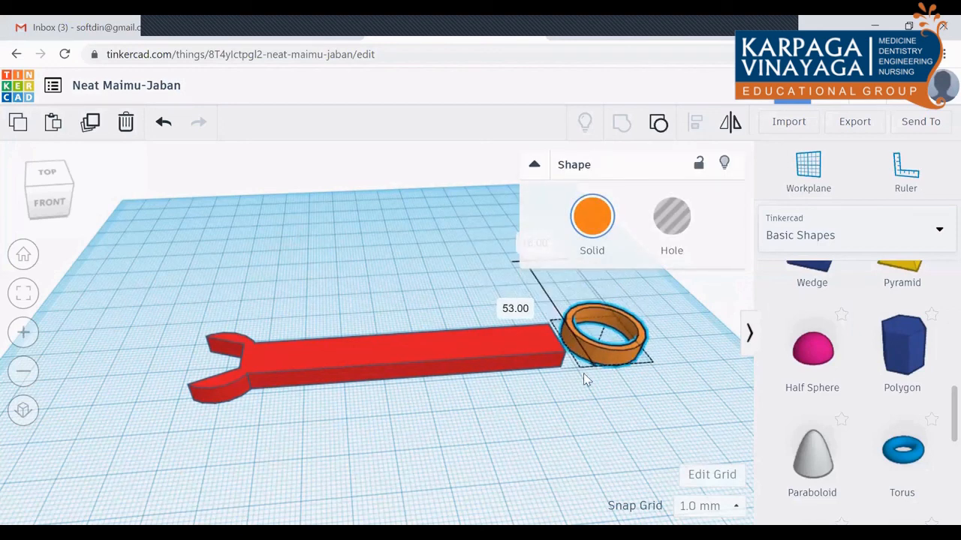
left_click(51, 205)
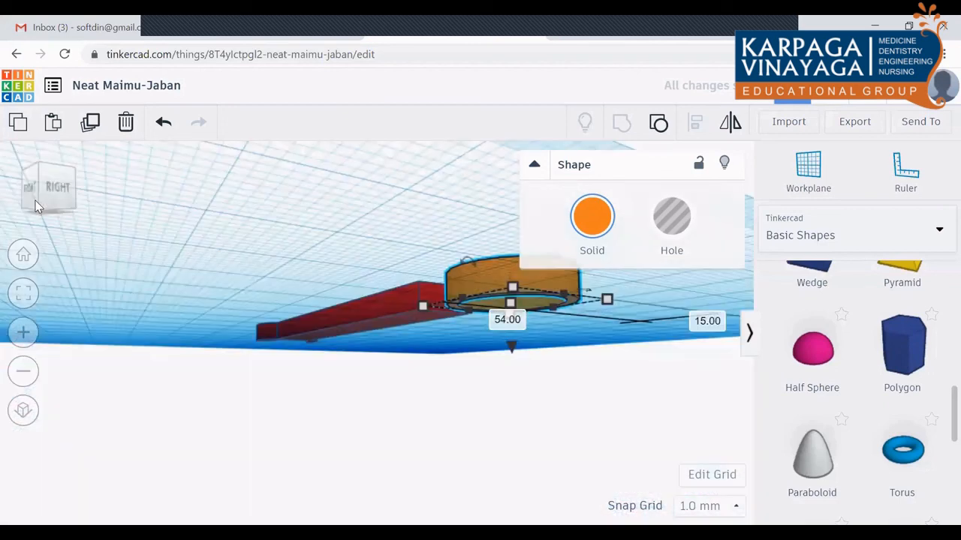
left_click(30, 206)
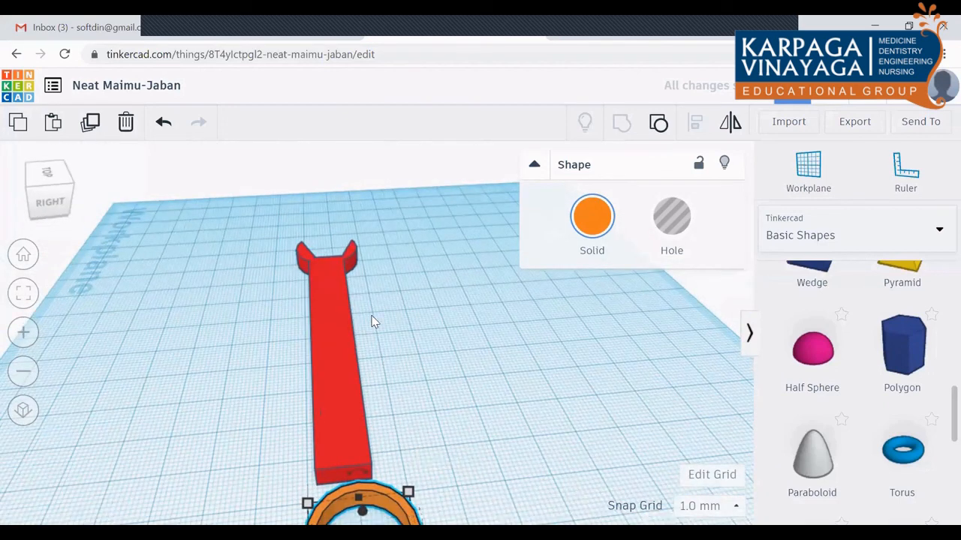
scroll(368, 319, "down", 3)
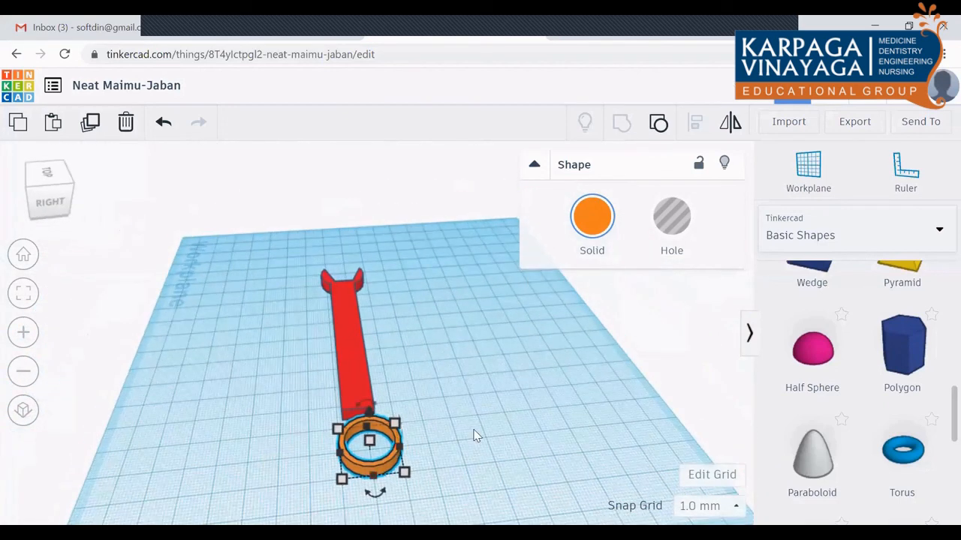
Step: Align the orange ring and the red spanner body on their front-to-back centres
left_click(476, 435)
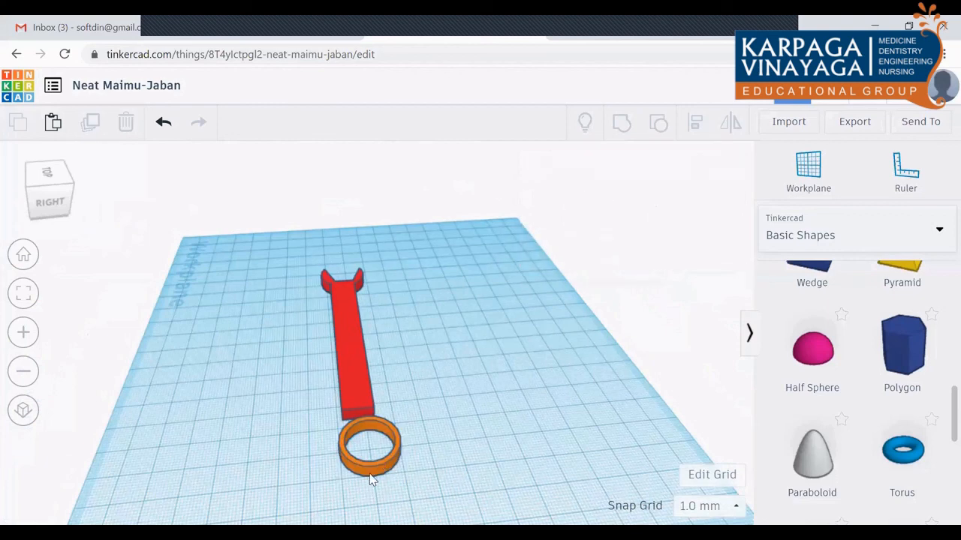
left_click(371, 469)
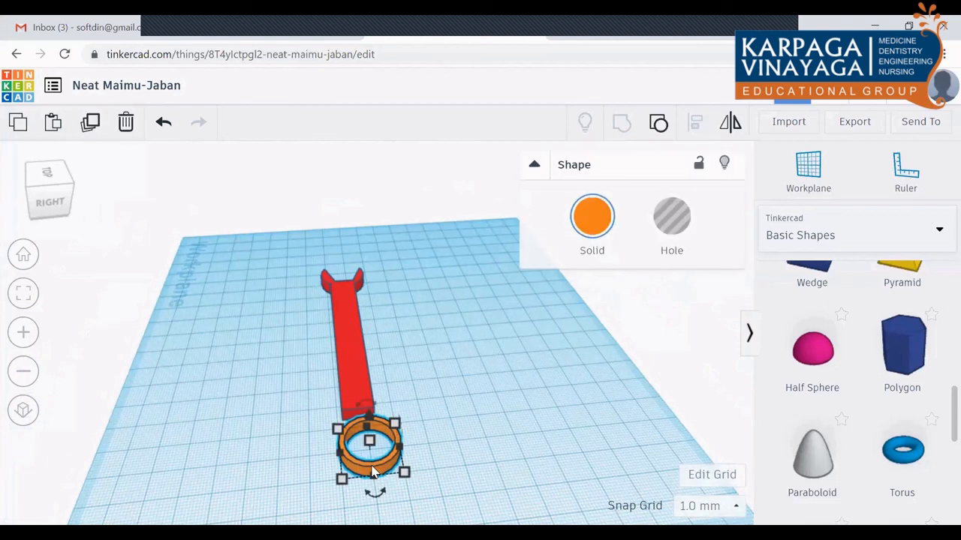
left_click(360, 386, "shift")
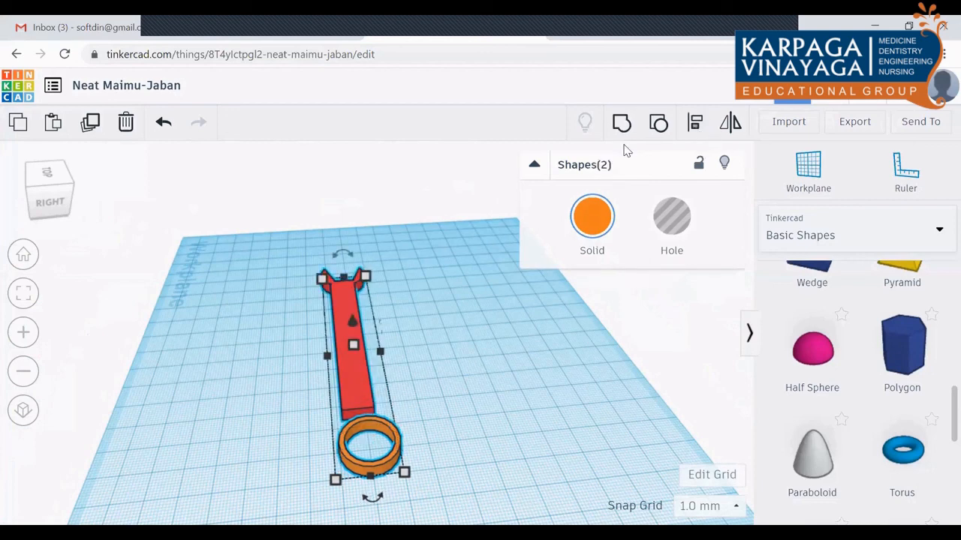
left_click(694, 122)
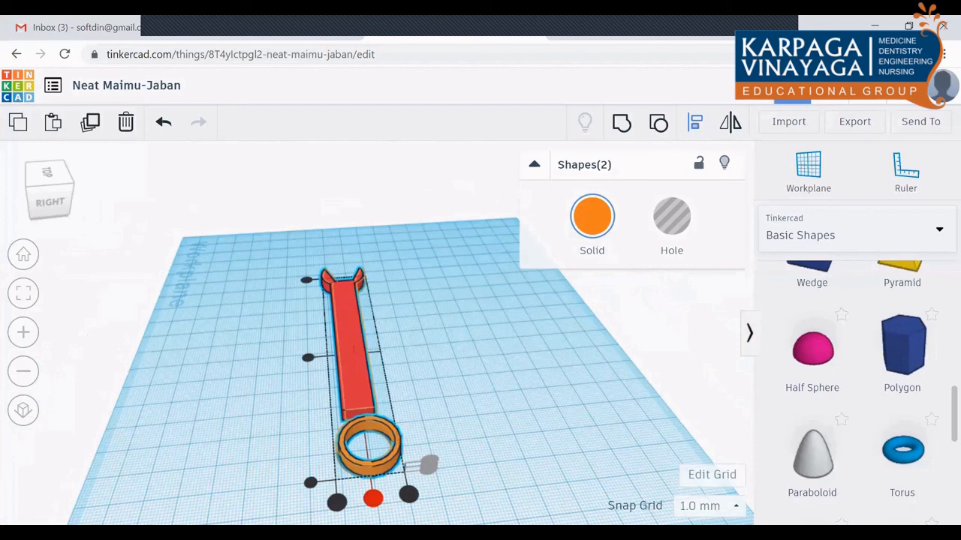
left_click(373, 498)
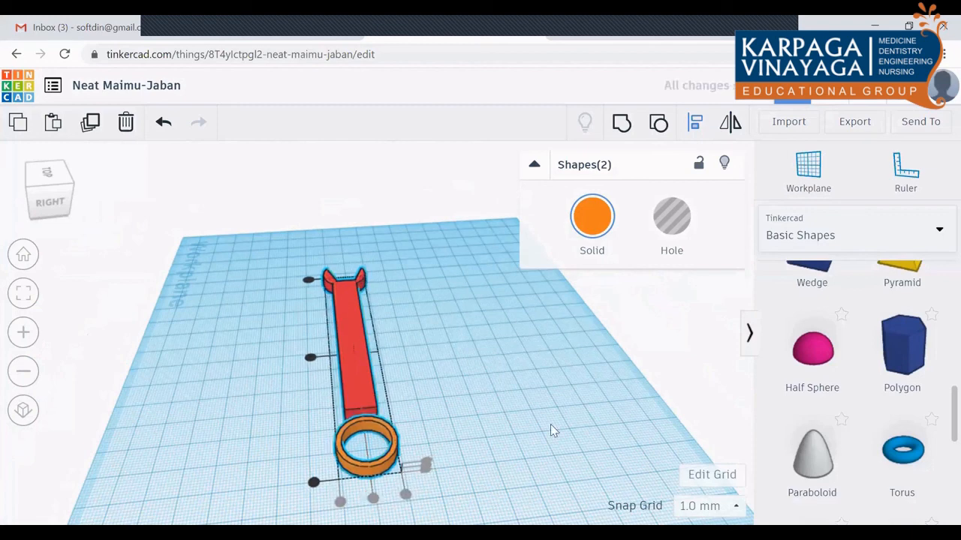
left_click(522, 418)
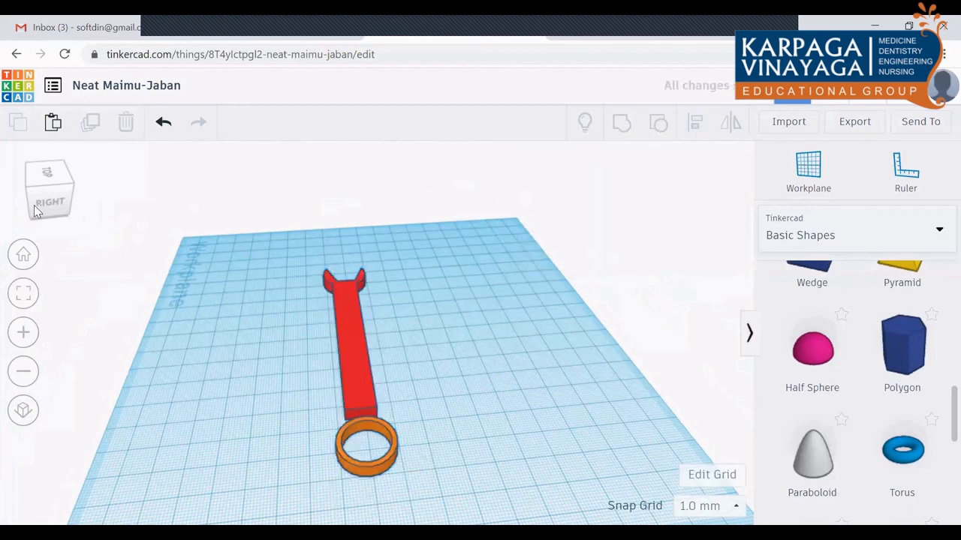
Step: Move the red spanner body 5 mm right so its free end meets the orange ring, and group both into one shape
left_click(34, 206)
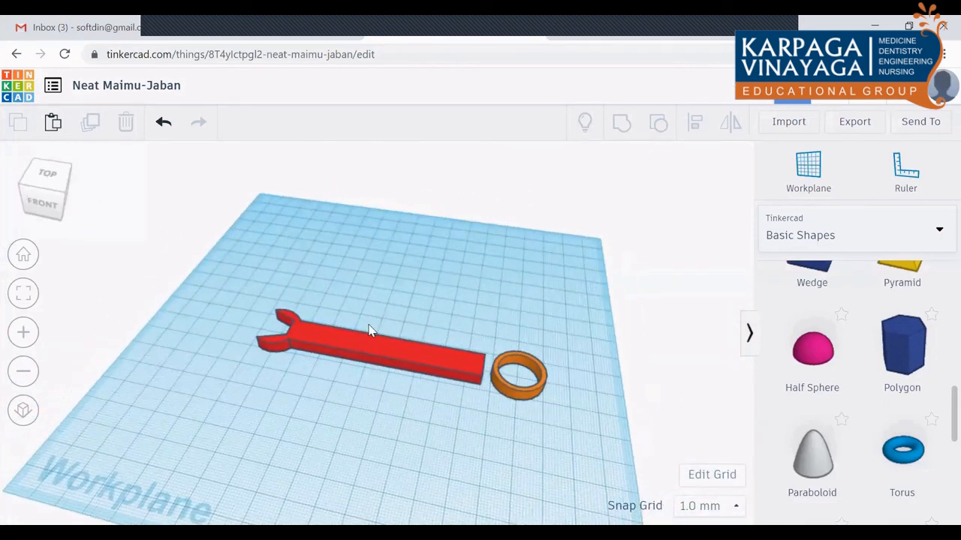
left_click_drag(462, 375, 474, 377)
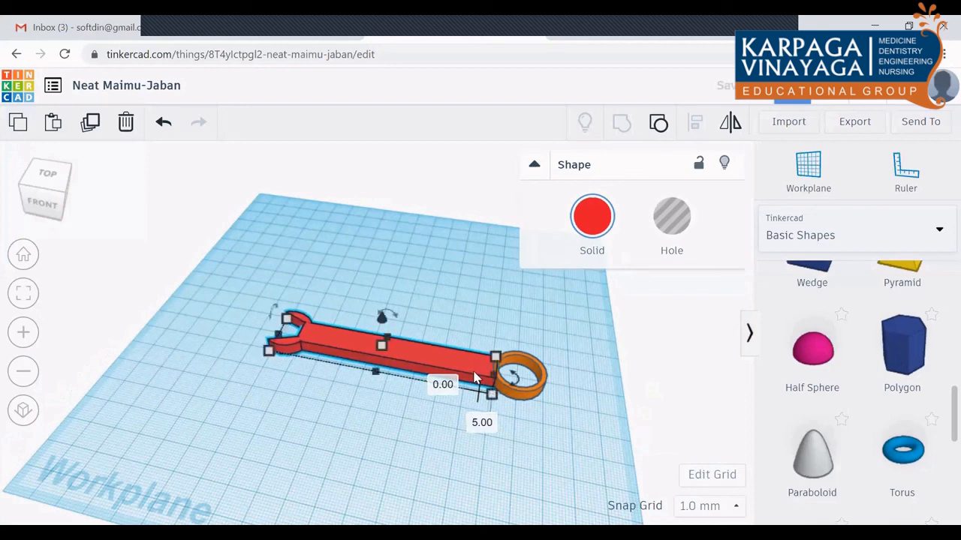
left_click(439, 244)
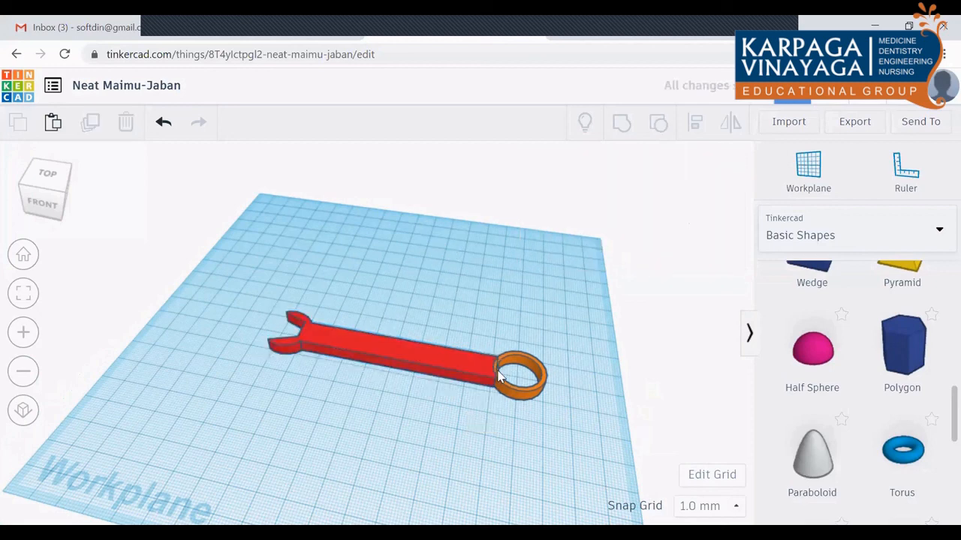
left_click_drag(392, 262, 590, 471)
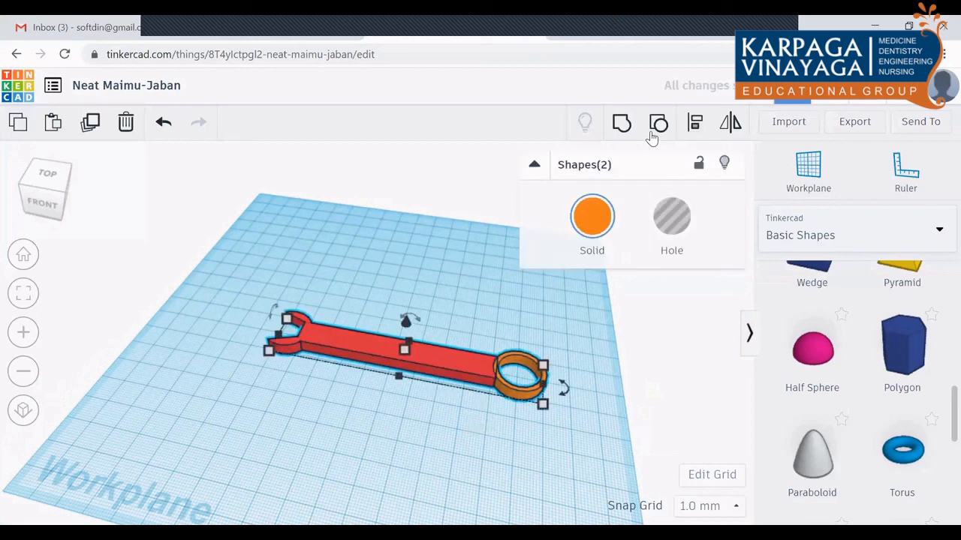
left_click(623, 124)
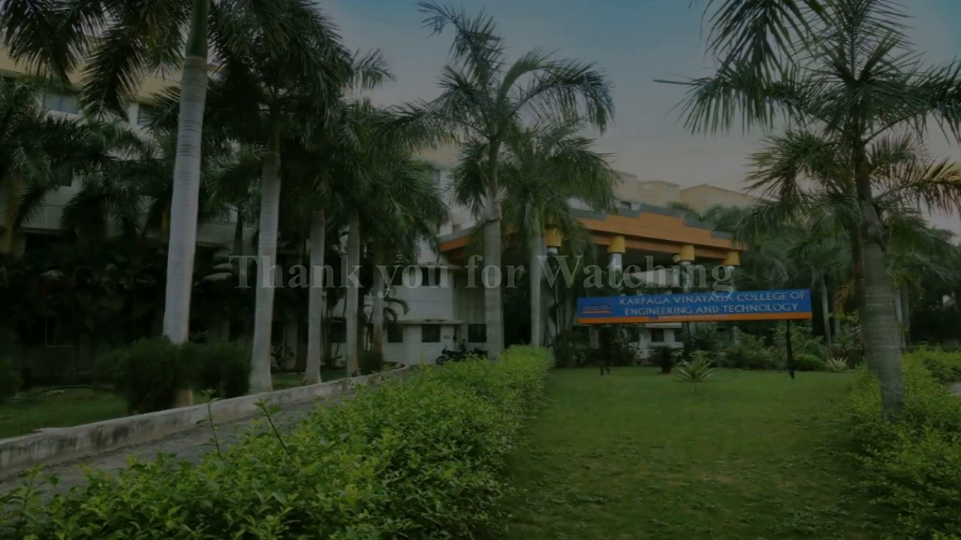